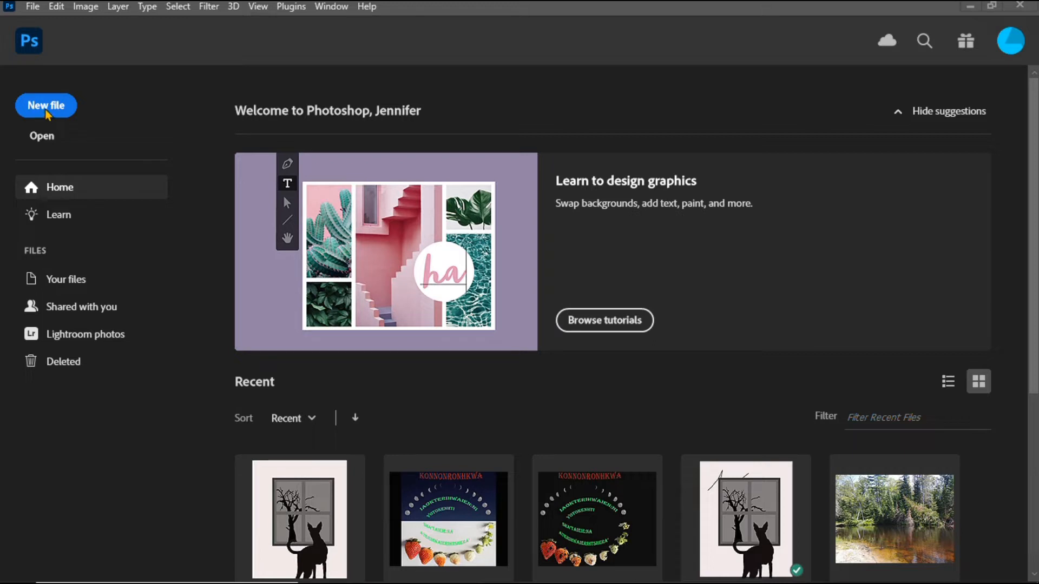
Start a new document and set its width to 1920 pixels and height to 1080 pixels
{"action": "left_click", "coordinate": [46, 109]}
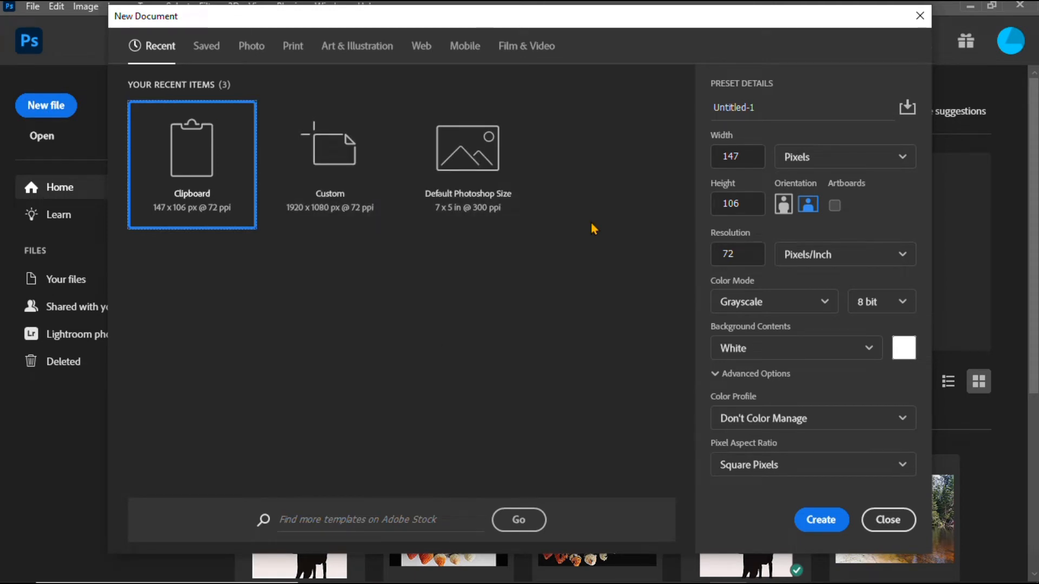
{"action": "left_click", "coordinate": [902, 156]}
{"action": "left_click", "coordinate": [902, 157]}
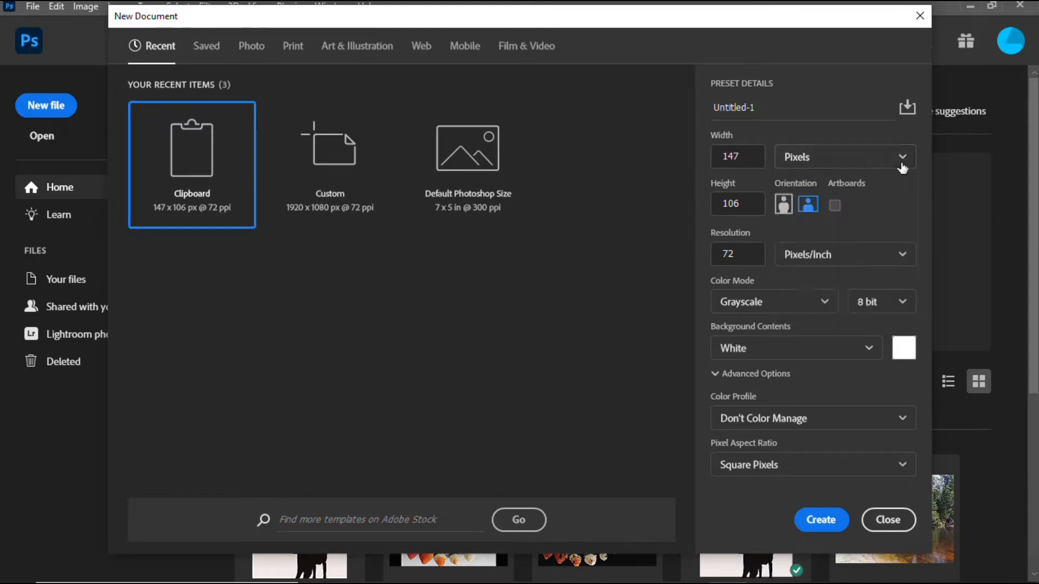
{"action": "left_click", "coordinate": [744, 157]}
{"action": "left_click_drag", "start_coordinate": [734, 157], "coordinate": [718, 158]}
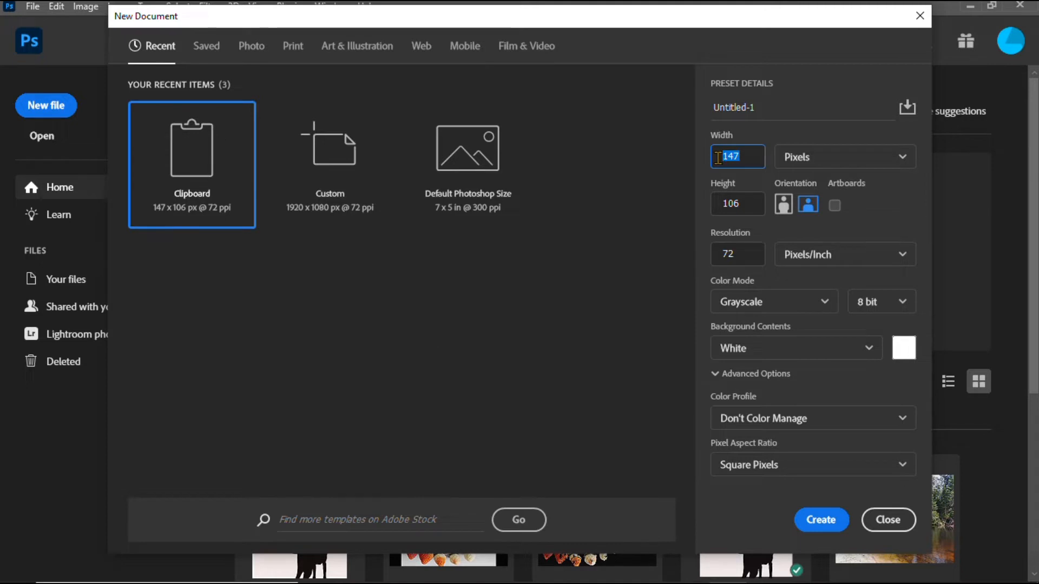
{"action": "type", "text": "1920"}
{"action": "left_click_drag", "start_coordinate": [749, 207], "coordinate": [720, 205]}
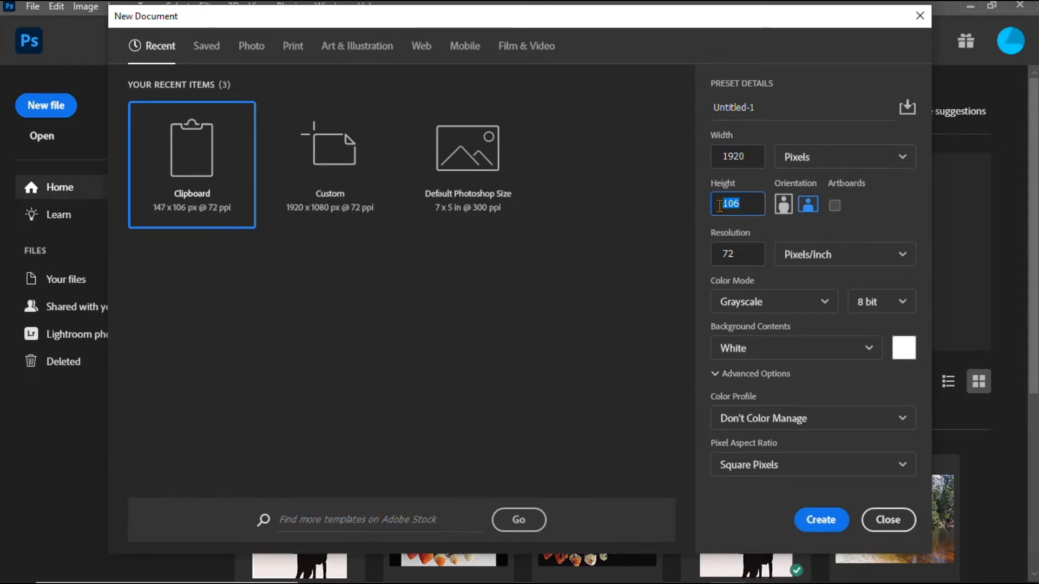
{"action": "type", "text": "1080"}
Set the new document's resolution to 150 pixels per centimeter
{"action": "left_click_drag", "start_coordinate": [751, 255], "coordinate": [718, 255]}
{"action": "type", "text": "150"}
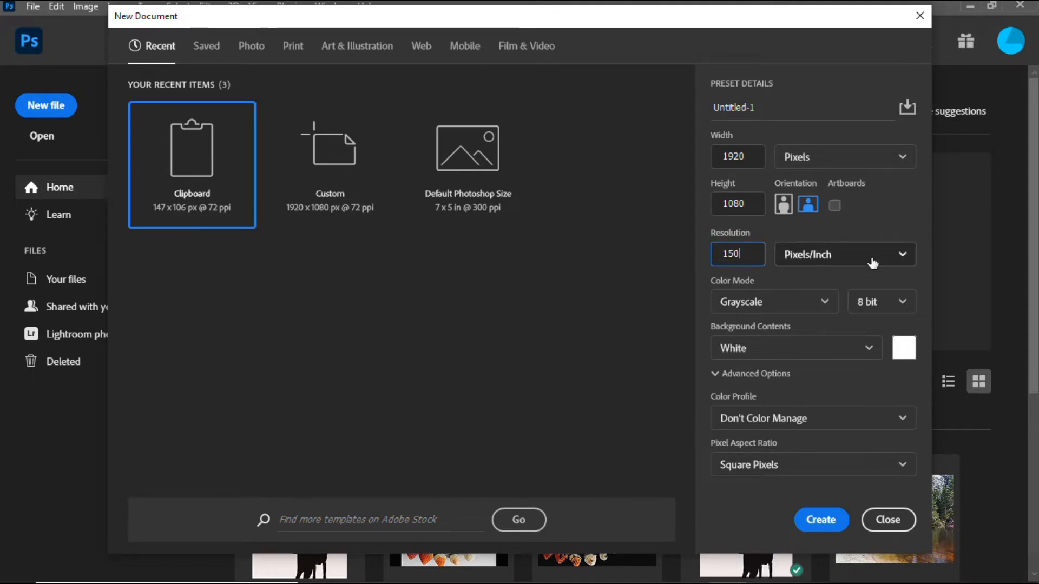
{"action": "left_click", "coordinate": [899, 256]}
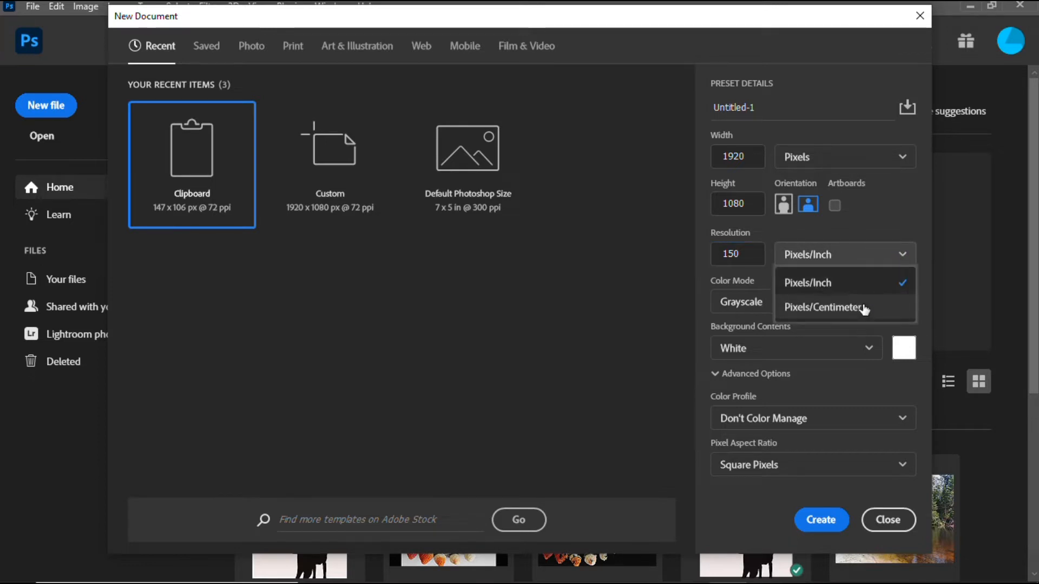
{"action": "left_click", "coordinate": [864, 308]}
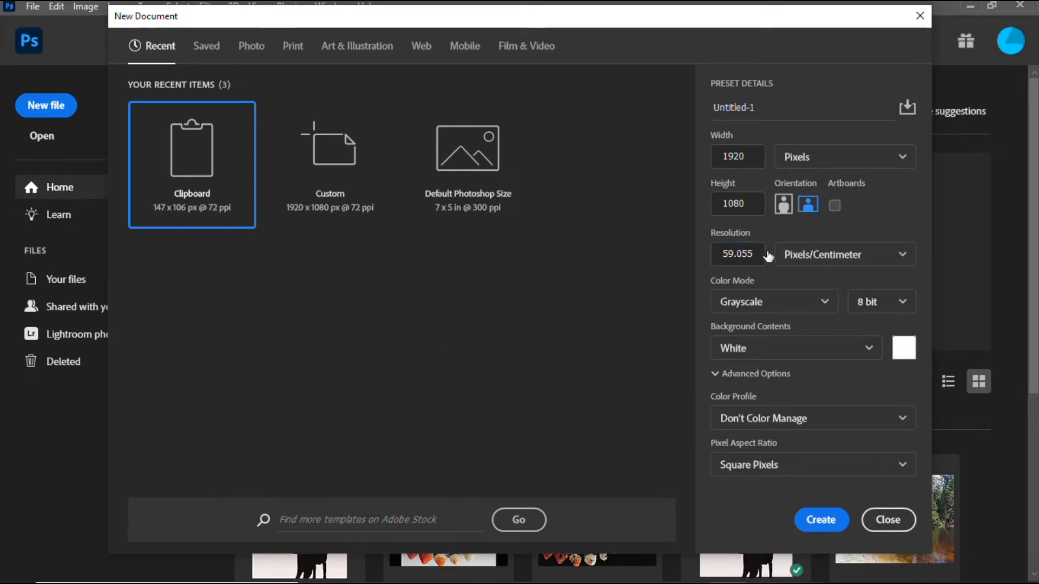
{"action": "left_click_drag", "start_coordinate": [756, 250], "coordinate": [717, 252]}
{"action": "type", "text": "150"}
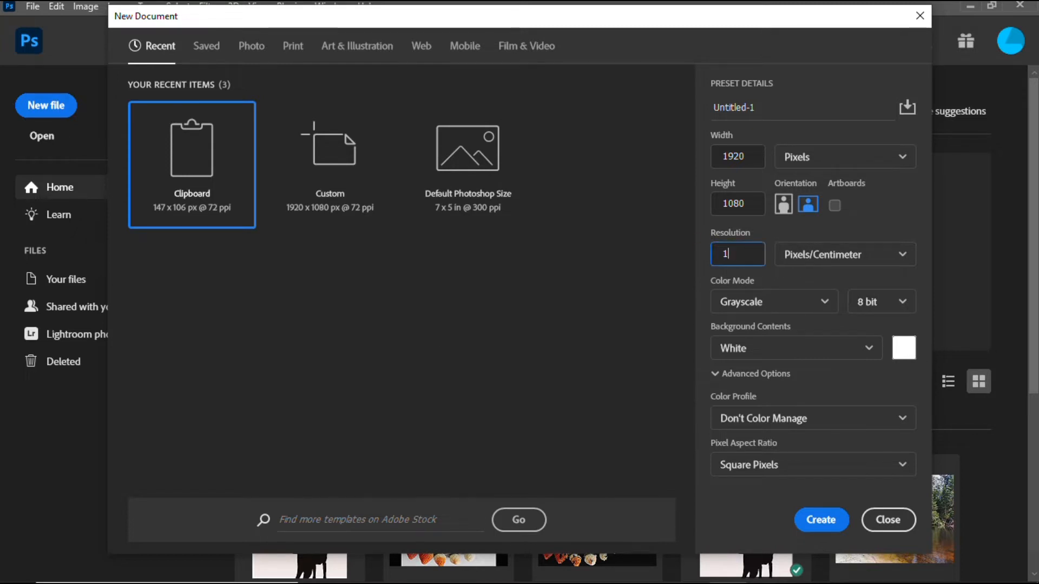
Name the new document background1 and create it
{"action": "left_click", "coordinate": [759, 106]}
{"action": "left_click_drag", "start_coordinate": [760, 107], "coordinate": [708, 118]}
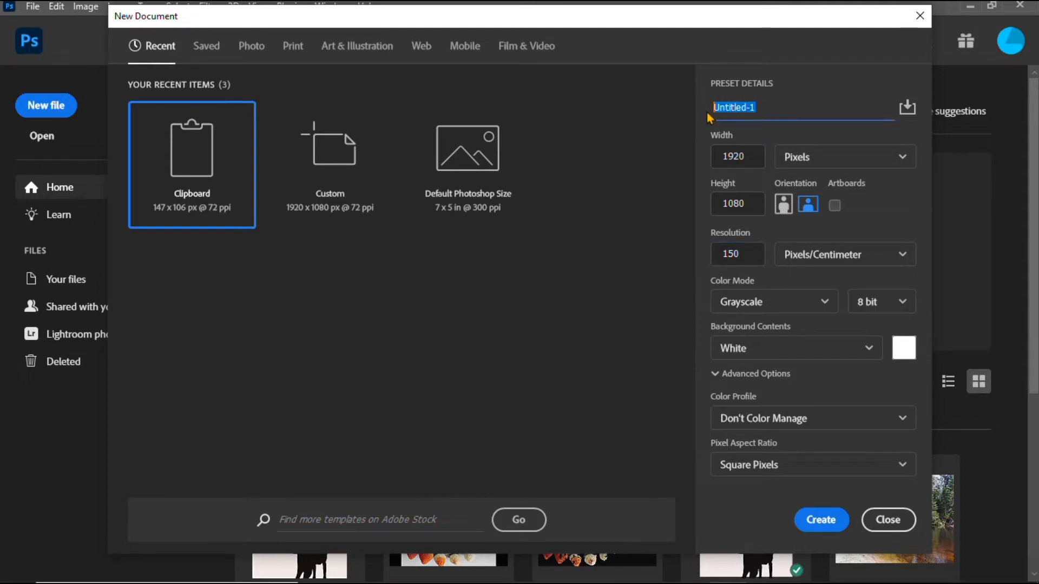
{"action": "type", "text": "background"}
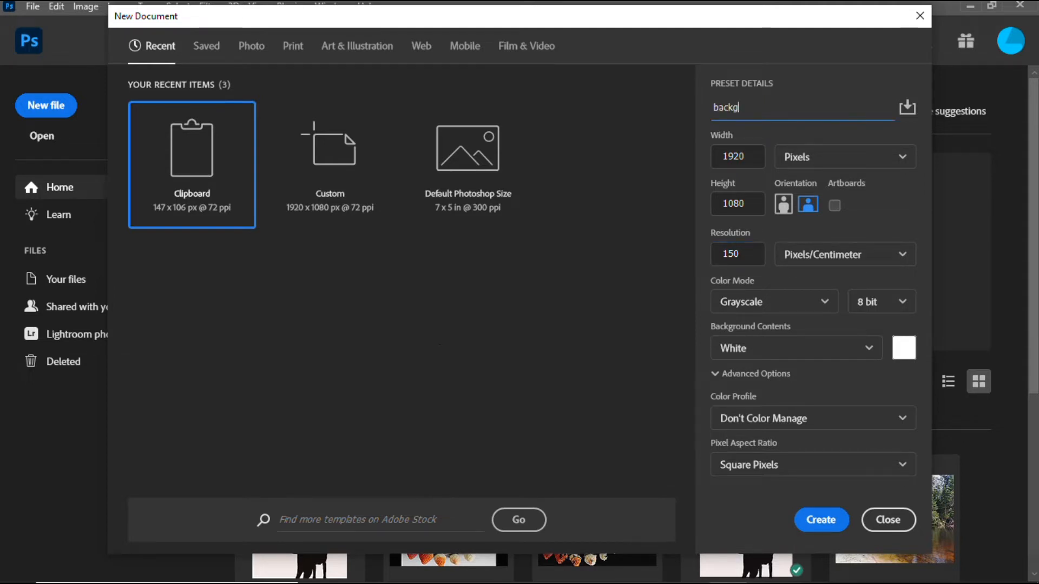
{"action": "type", "text": "1"}
{"action": "left_click", "coordinate": [820, 522]}
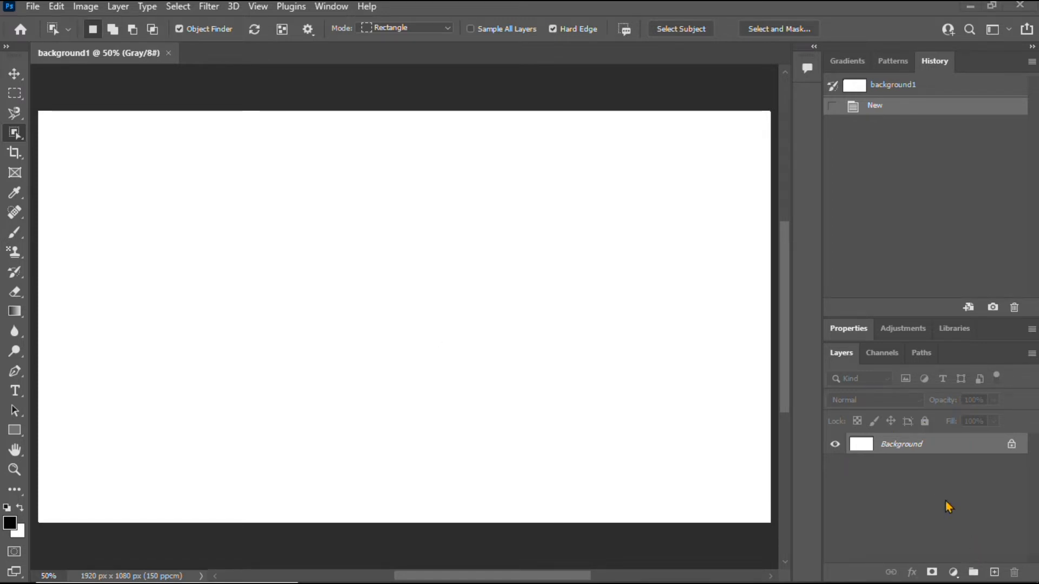
Set the foreground color to the light mint green 76ecc9
{"action": "left_click", "coordinate": [10, 522]}
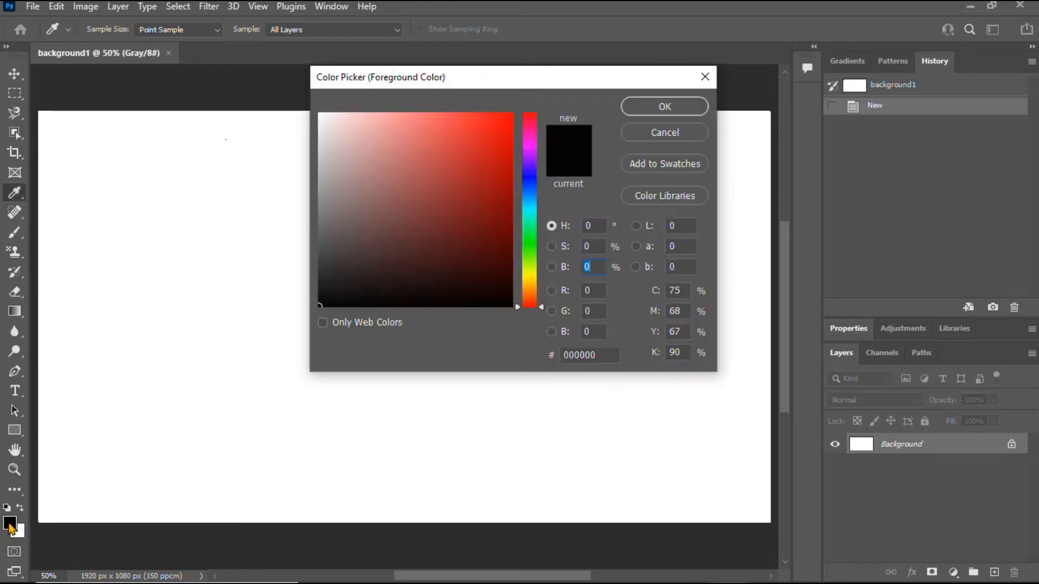
{"action": "left_click", "coordinate": [532, 219]}
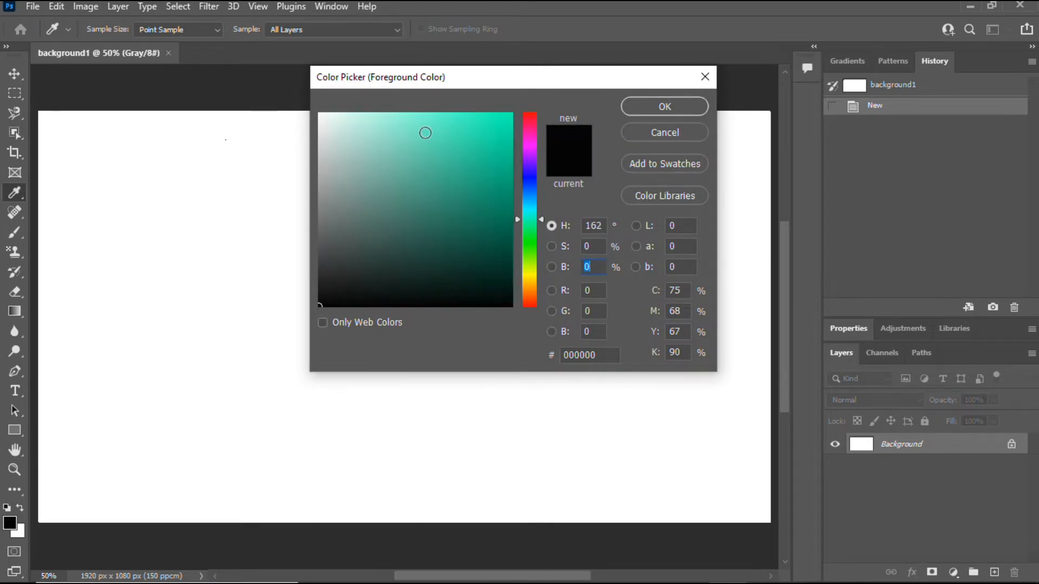
{"action": "left_click", "coordinate": [416, 127]}
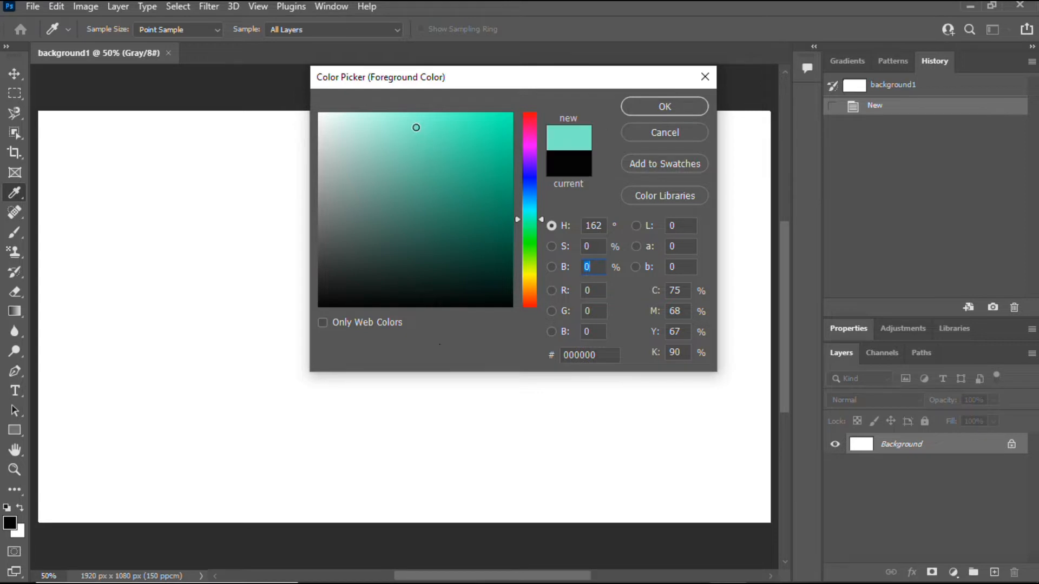
{"action": "left_click", "coordinate": [670, 108]}
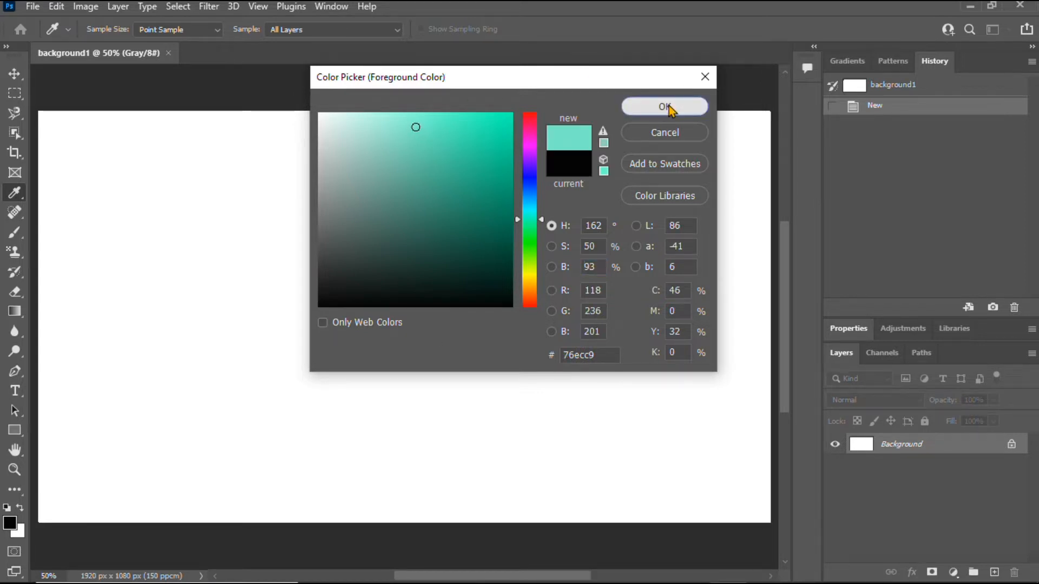
Fill the whole Background layer with the foreground color using the Paint Bucket tool
{"action": "key", "text": "w"}
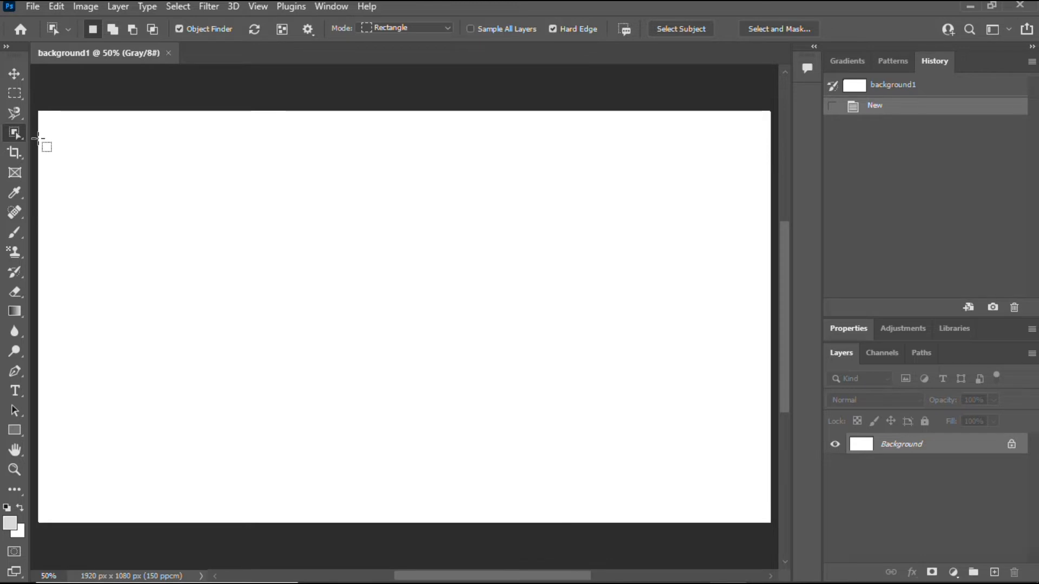
{"action": "left_click", "coordinate": [13, 319]}
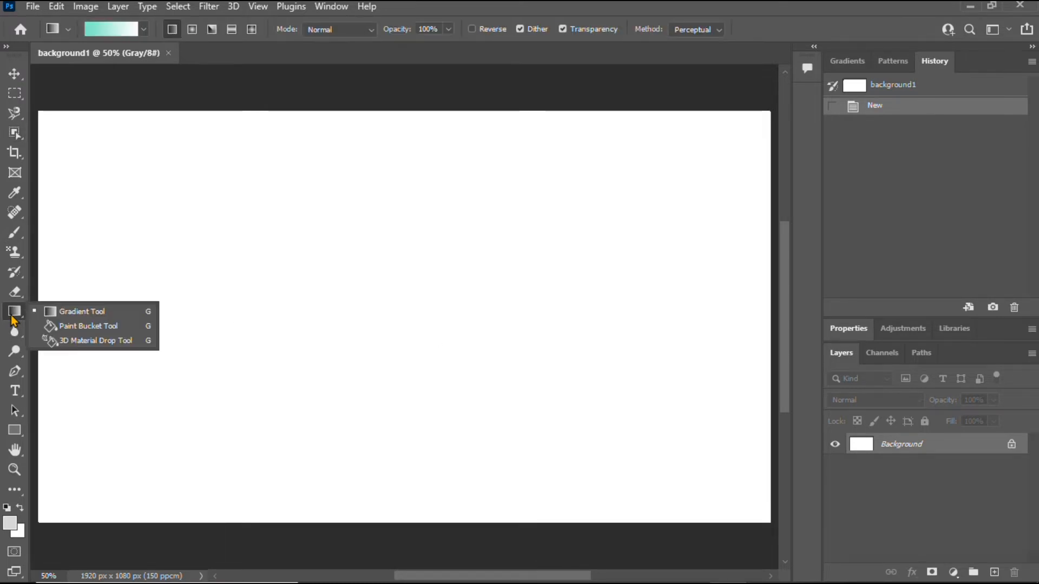
{"action": "left_click", "coordinate": [85, 327]}
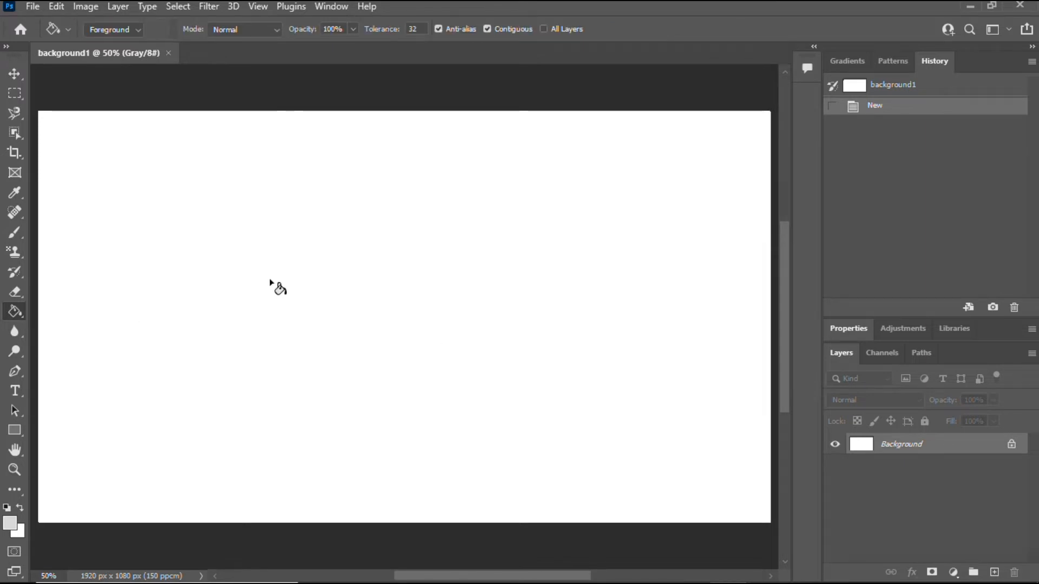
{"action": "left_click", "coordinate": [417, 248]}
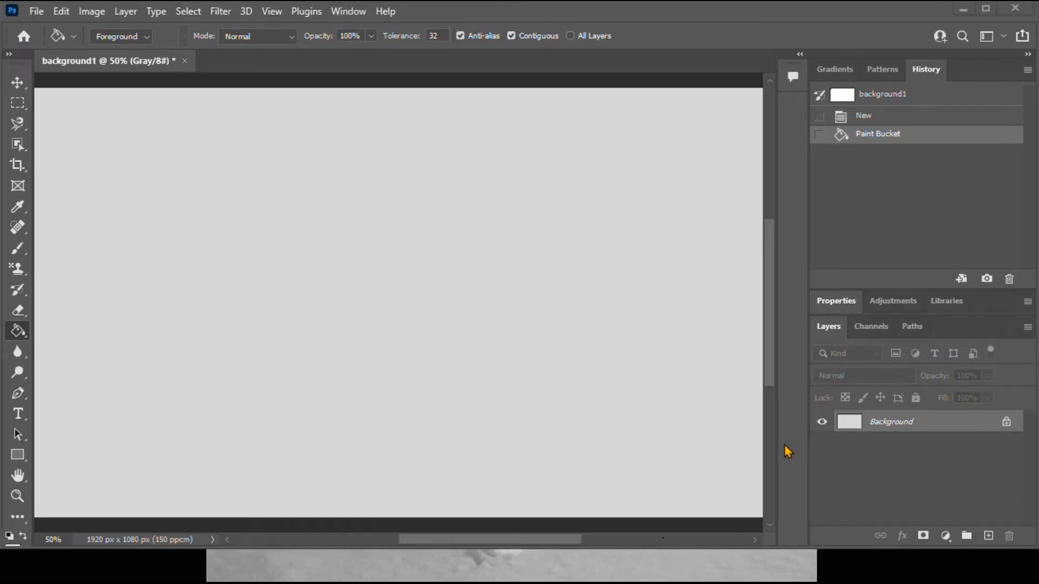
Add a new empty layer above the Background and activate the Brush tool
{"action": "left_click", "coordinate": [989, 536]}
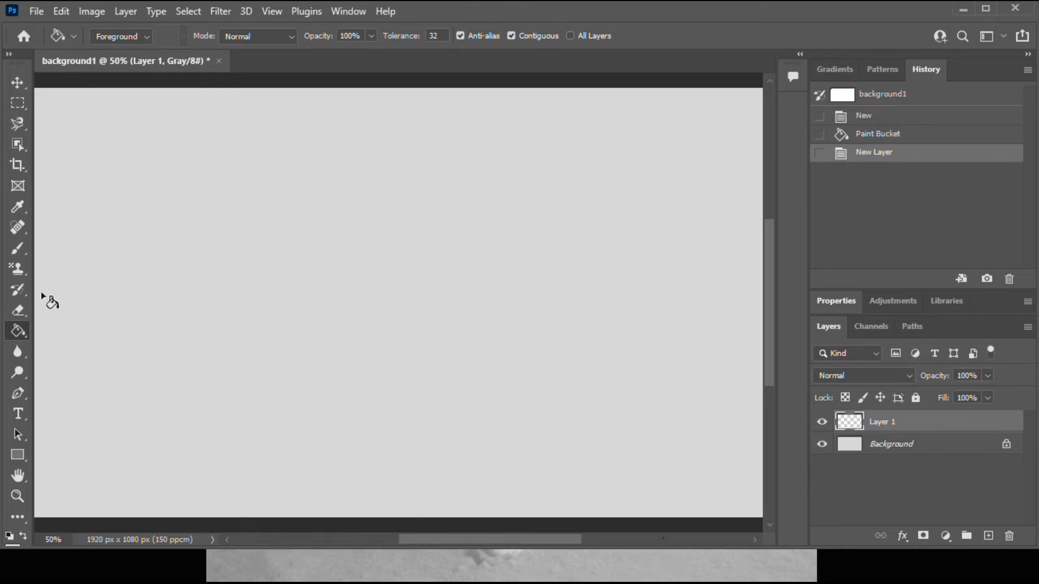
{"action": "left_click", "coordinate": [18, 252]}
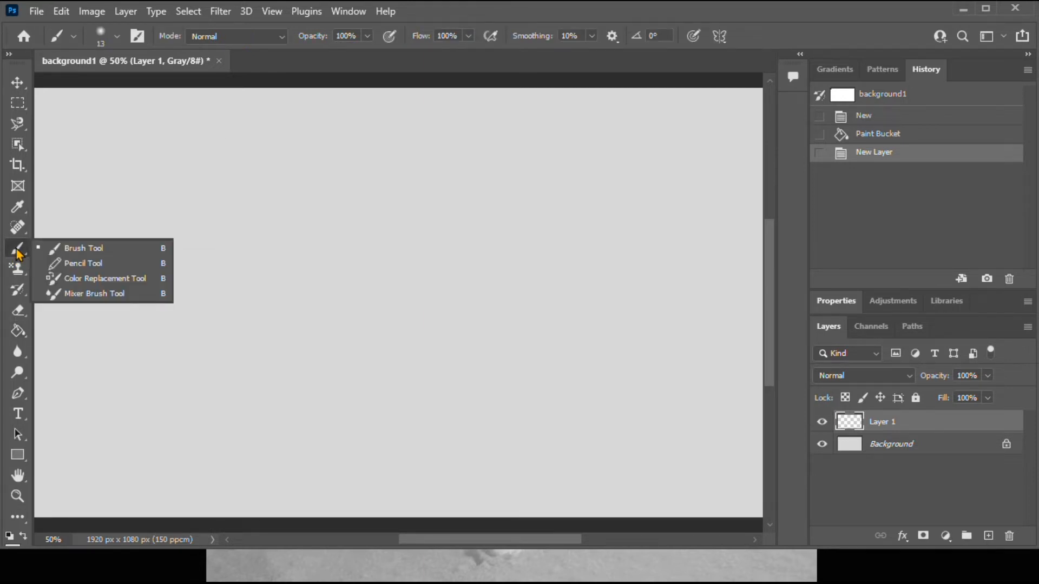
{"action": "left_click", "coordinate": [100, 250]}
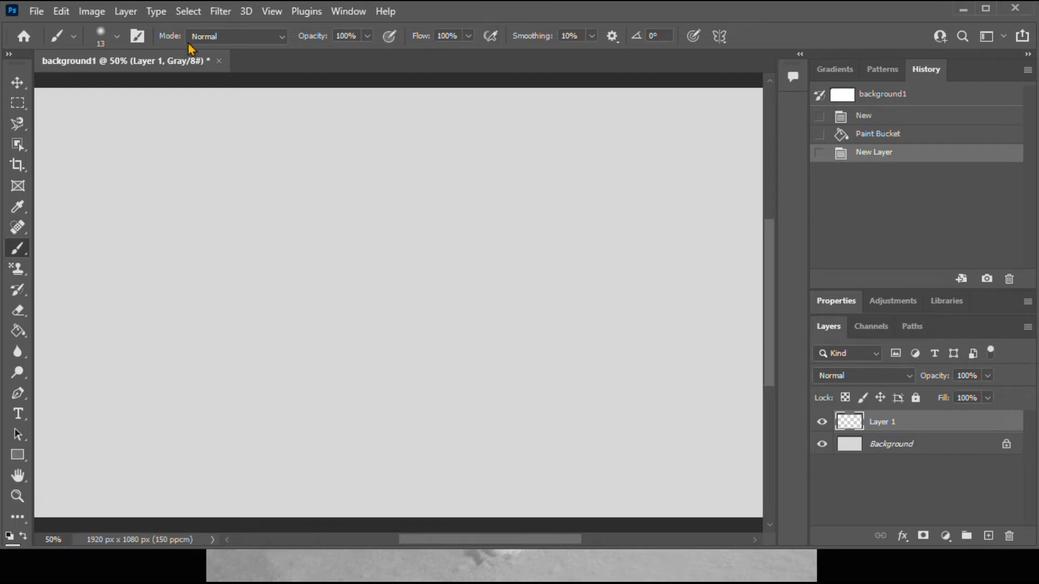
Set the brush size to 800 px with 0% hardness
{"action": "left_click", "coordinate": [108, 39]}
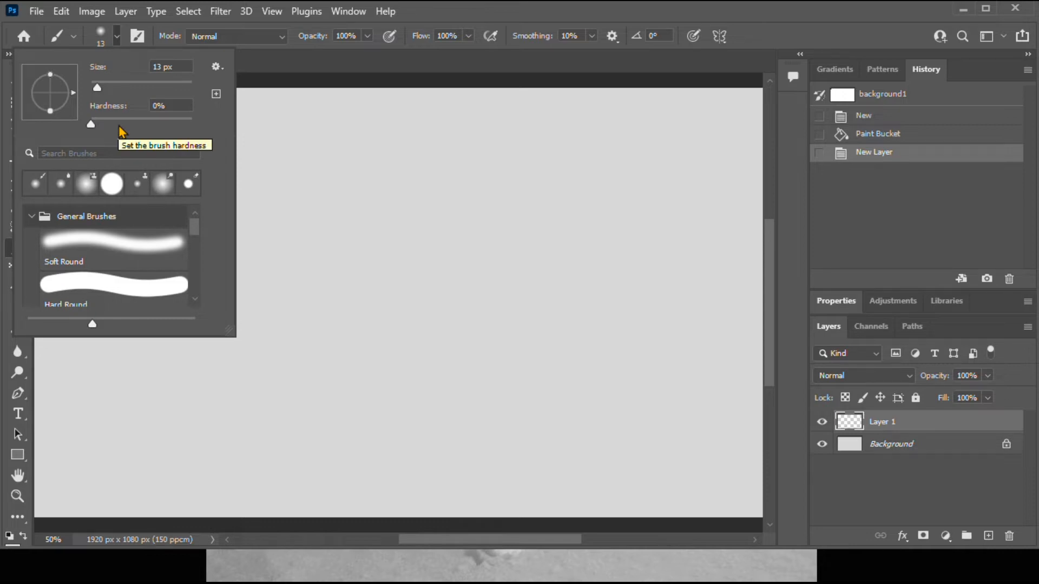
{"action": "left_click_drag", "start_coordinate": [195, 236], "coordinate": [195, 299]}
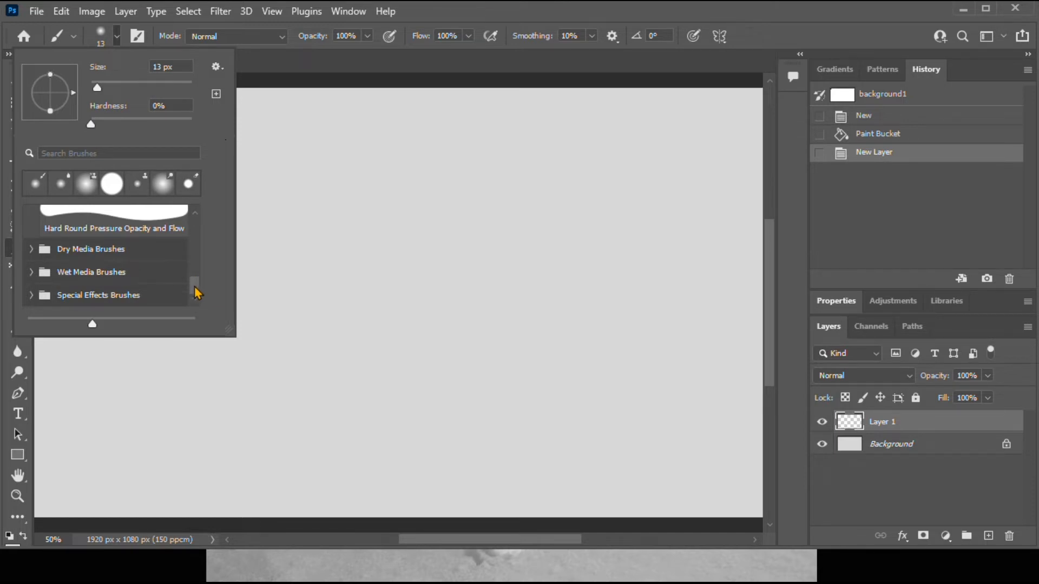
{"action": "left_click_drag", "start_coordinate": [194, 287], "coordinate": [200, 228]}
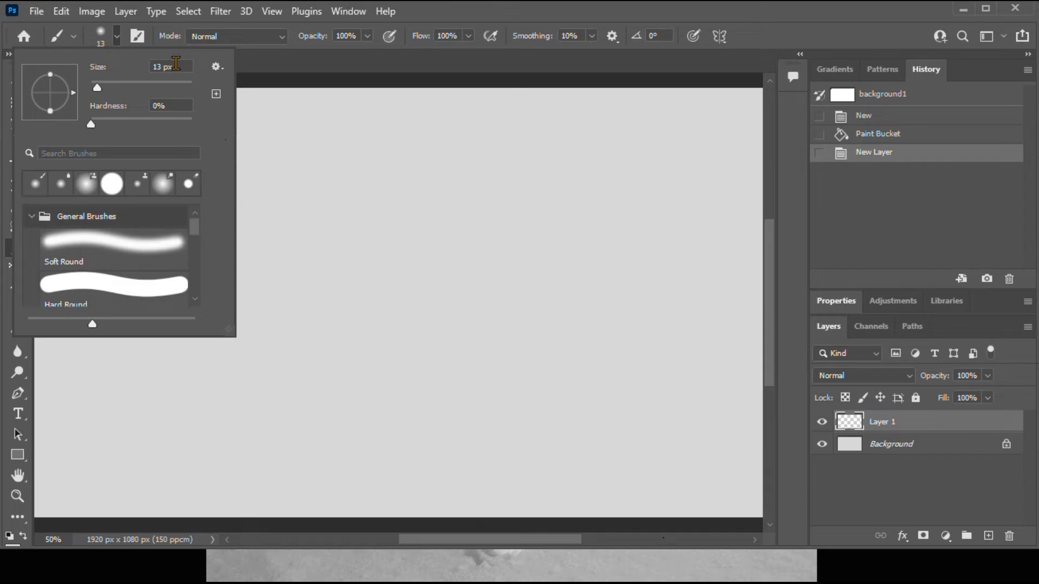
{"action": "left_click_drag", "start_coordinate": [177, 66], "coordinate": [145, 68]}
{"action": "type", "text": "800"}
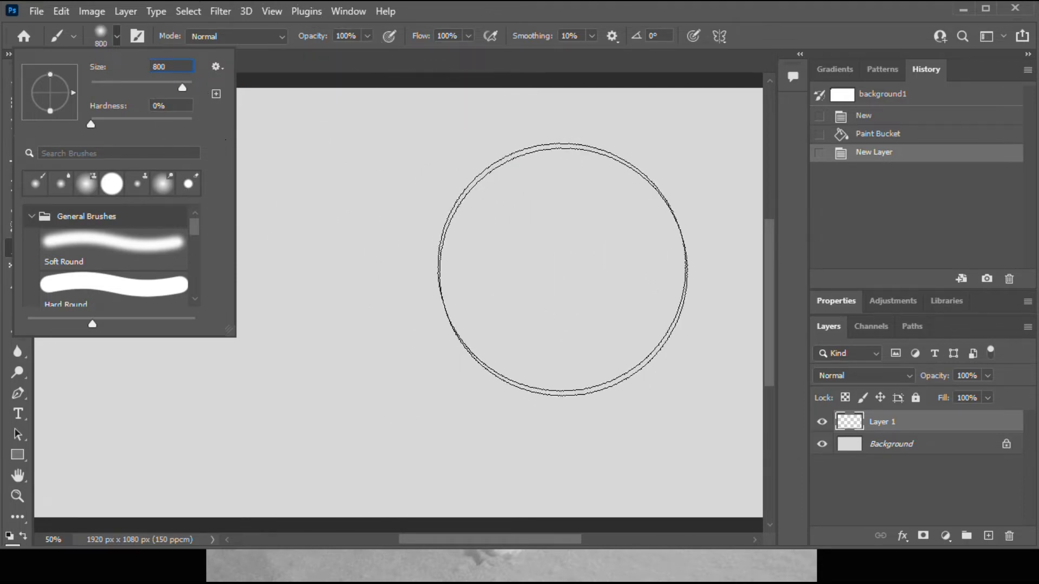
{"action": "left_click_drag", "start_coordinate": [168, 106], "coordinate": [151, 112]}
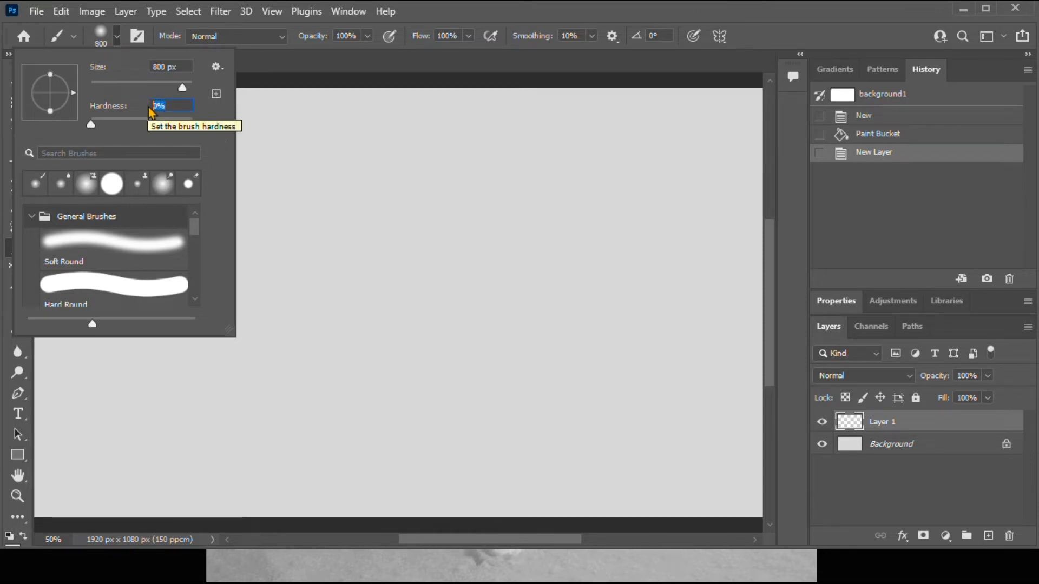
{"action": "left_click", "coordinate": [170, 106]}
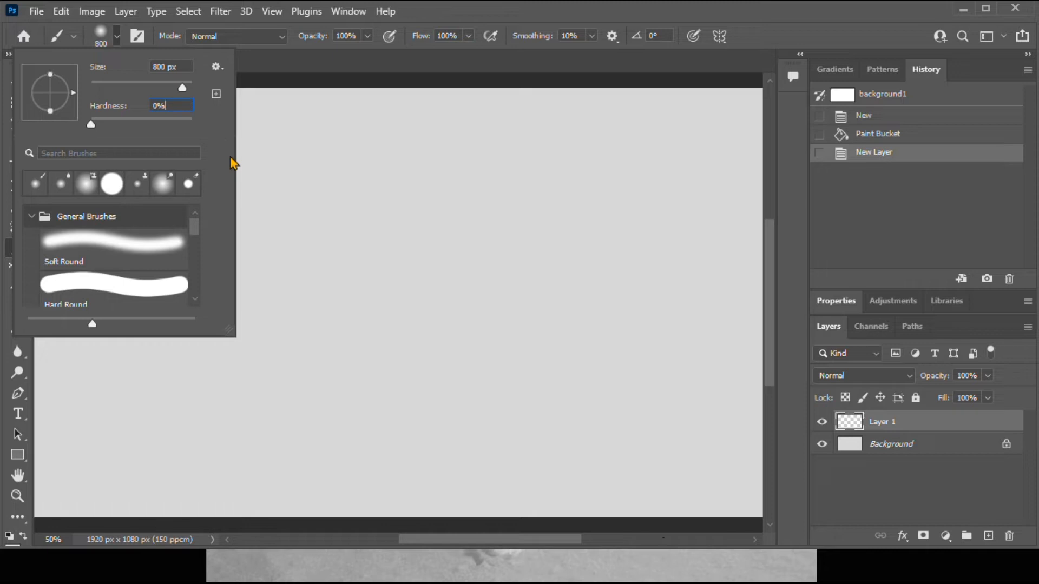
{"action": "left_click", "coordinate": [100, 38]}
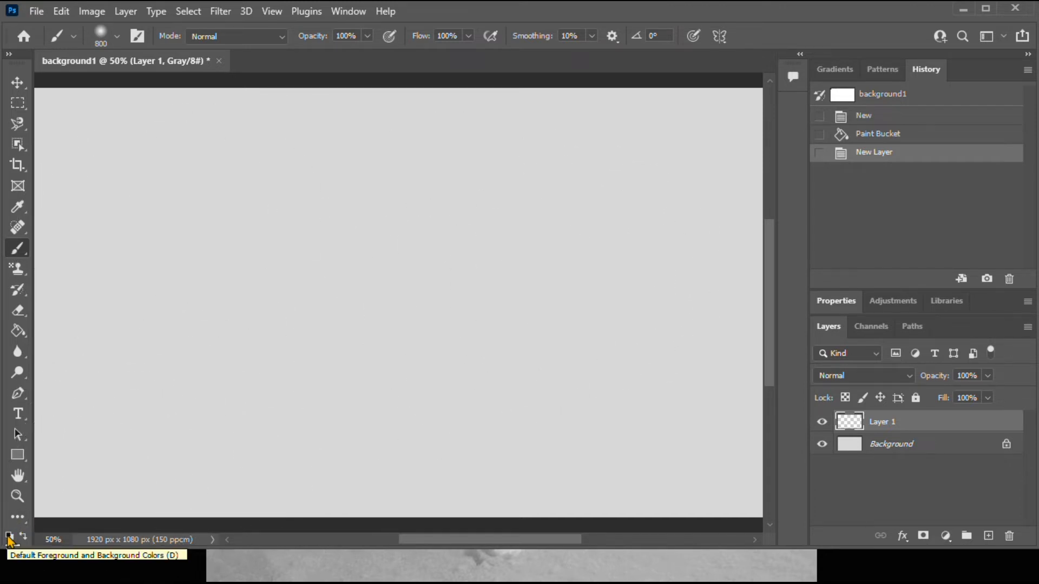
Set the foreground color to the dark teal 034b4a
{"action": "left_click", "coordinate": [8, 535]}
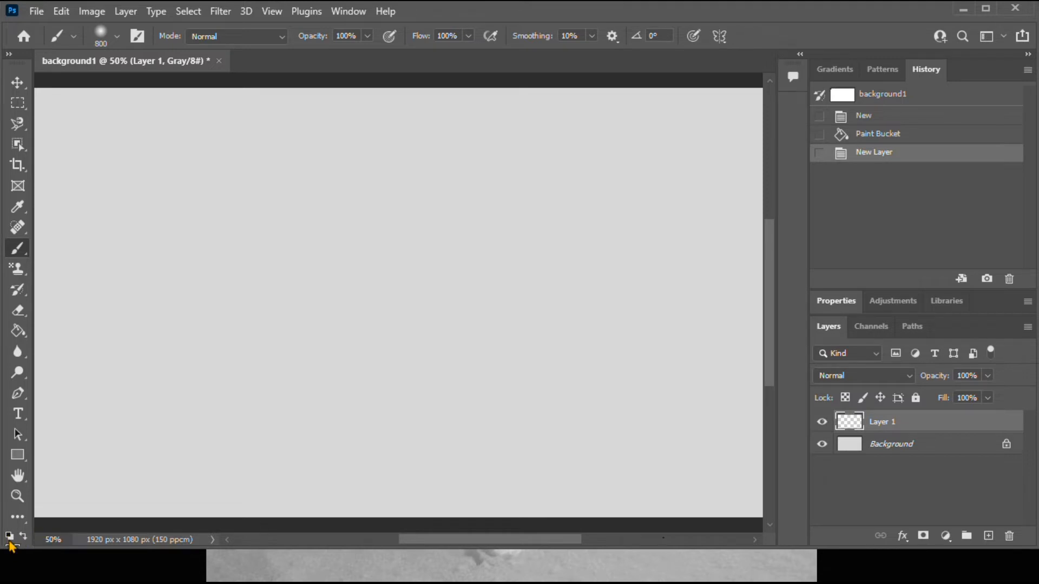
{"action": "left_click", "coordinate": [9, 535]}
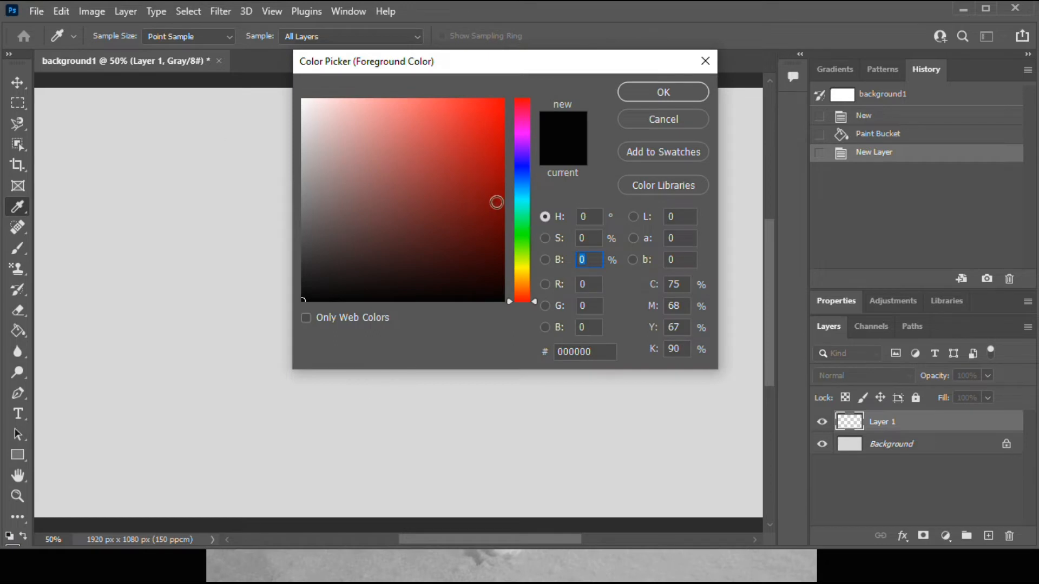
{"action": "left_click", "coordinate": [523, 201]}
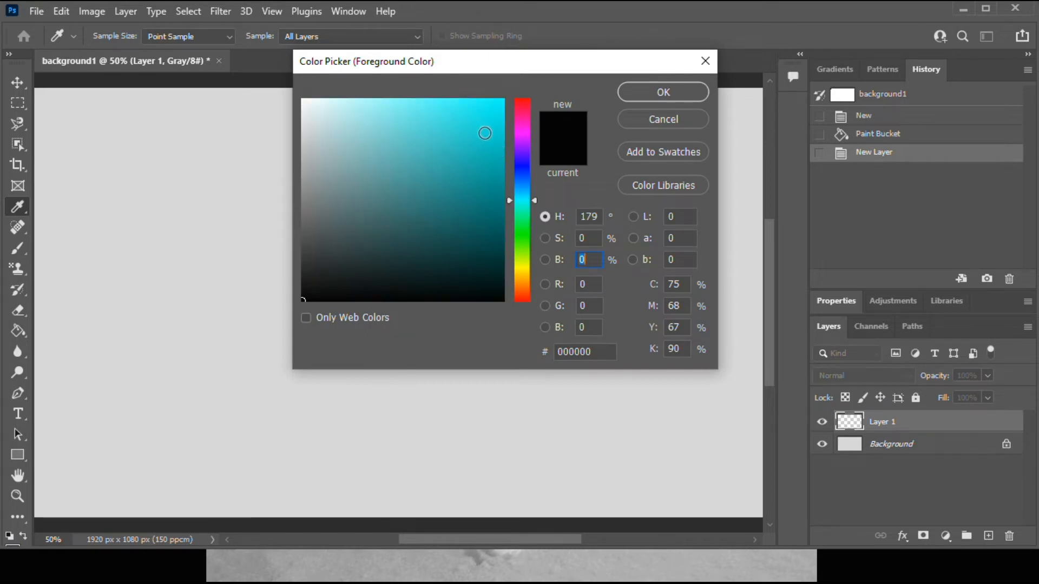
{"action": "left_click", "coordinate": [494, 267]}
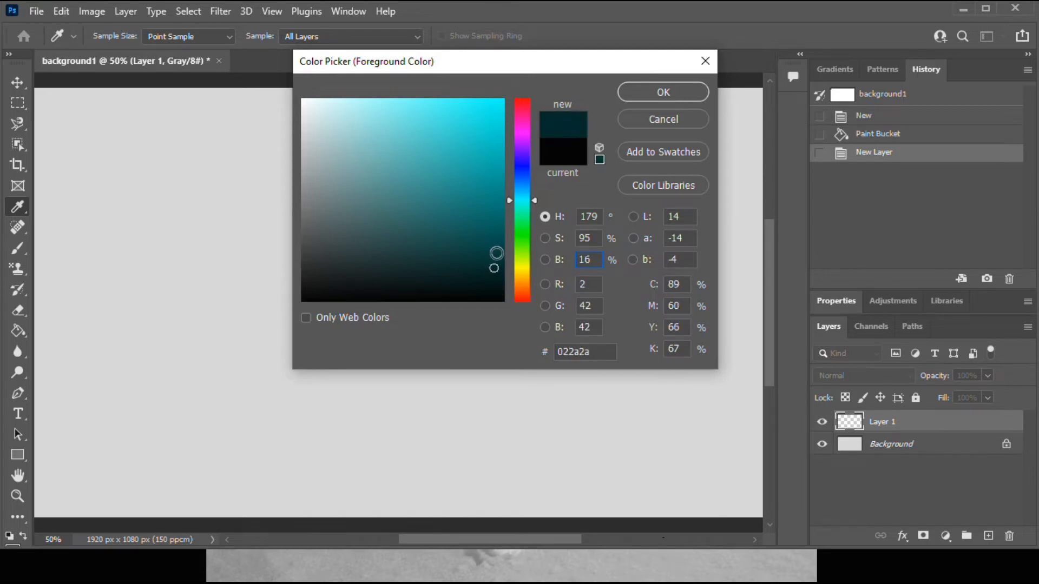
{"action": "left_click", "coordinate": [497, 250]}
{"action": "left_click", "coordinate": [498, 241]}
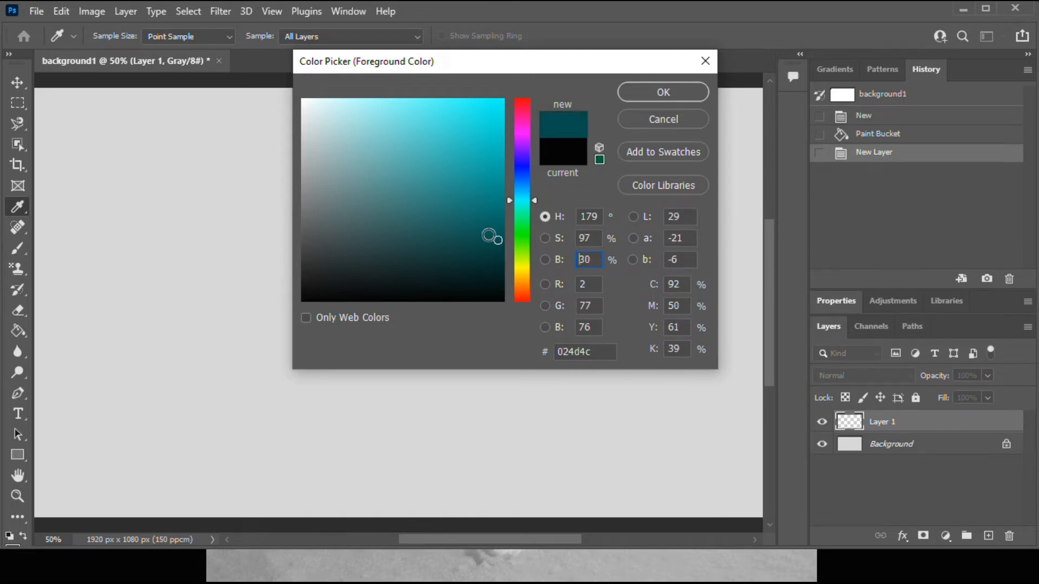
{"action": "left_click", "coordinate": [488, 234]}
{"action": "left_click", "coordinate": [497, 242]}
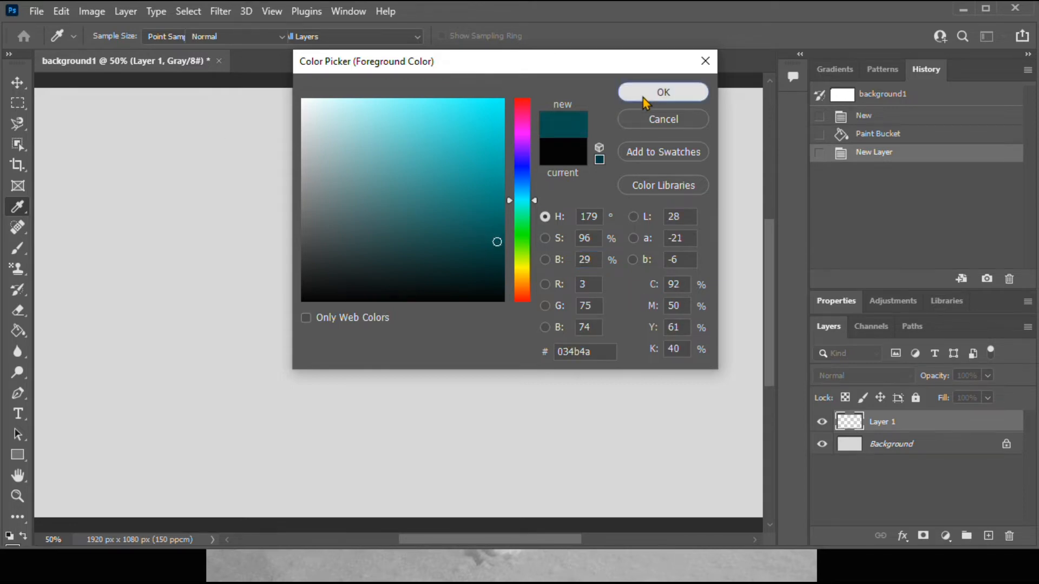
{"action": "left_click", "coordinate": [646, 103]}
Paint two large soft spots on Layer 1 with the Brush tool, one in the upper right and one near the lower center
{"action": "key", "text": "b"}
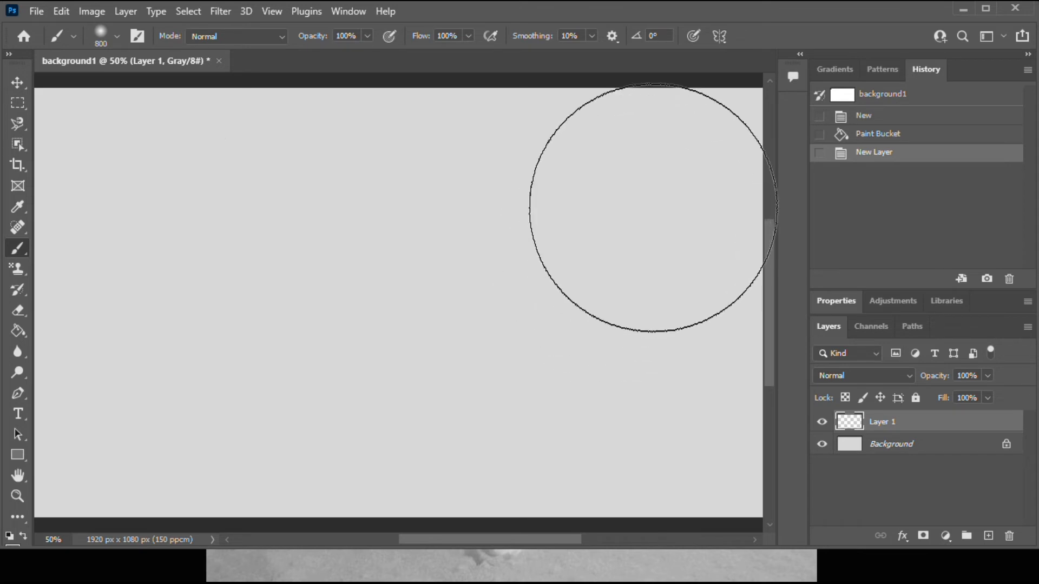
{"action": "left_click", "coordinate": [651, 206]}
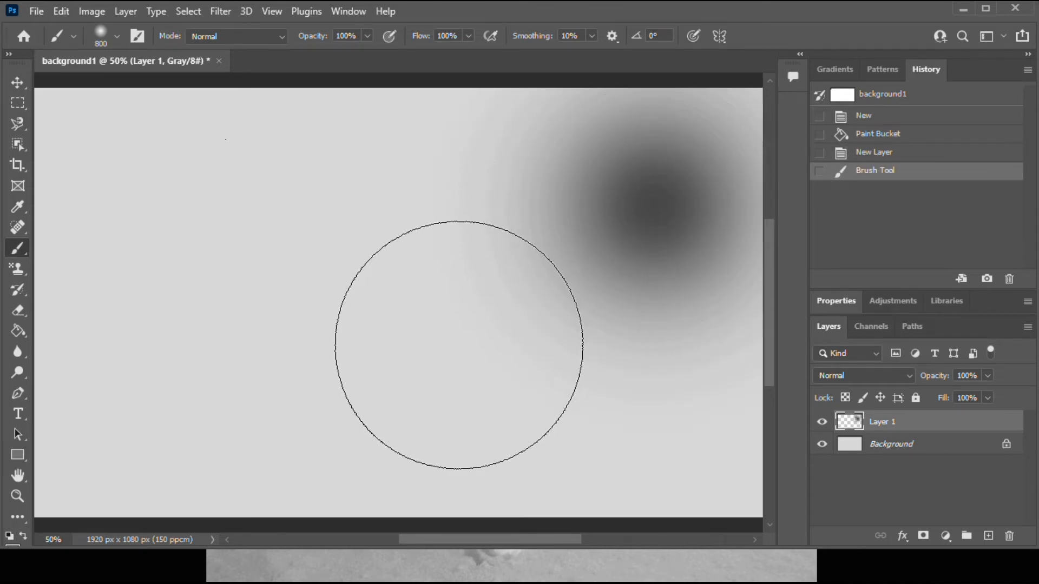
{"action": "left_click", "coordinate": [469, 360]}
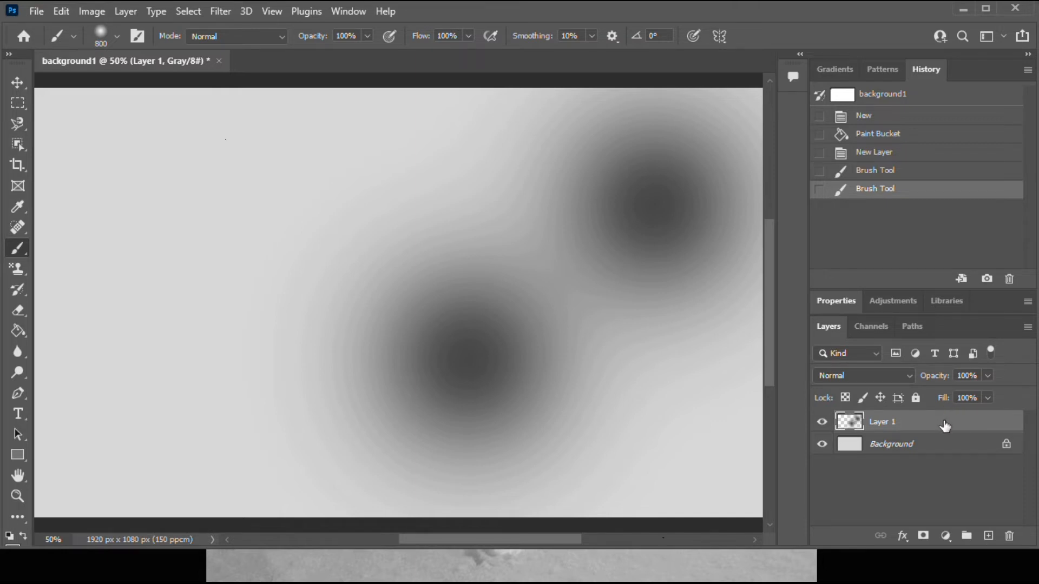
Set Layer 1's opacity to 60% and its blend mode to Dissolve
{"action": "left_click", "coordinate": [988, 376]}
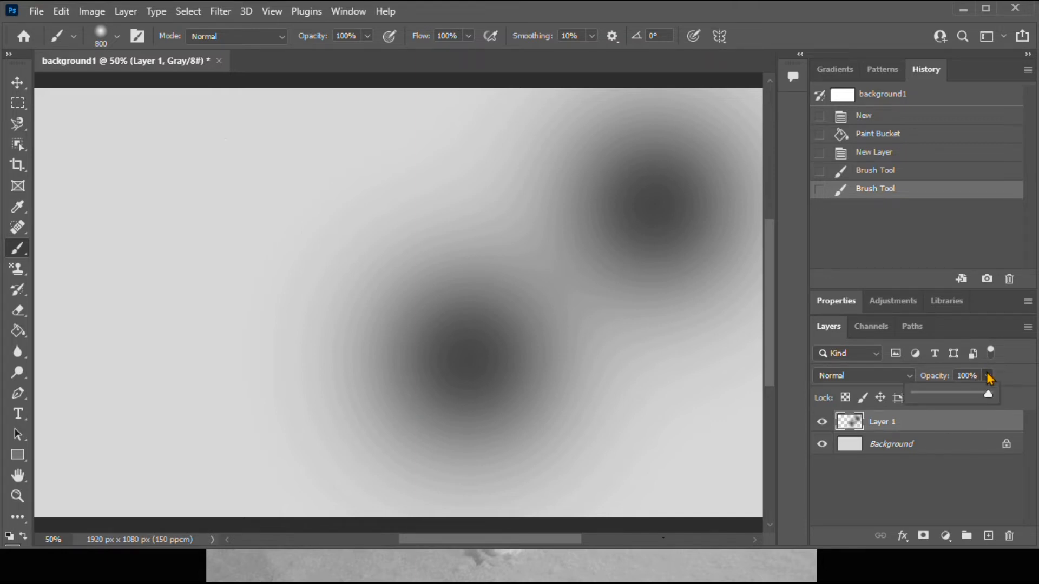
{"action": "left_click_drag", "start_coordinate": [991, 398], "coordinate": [960, 395]}
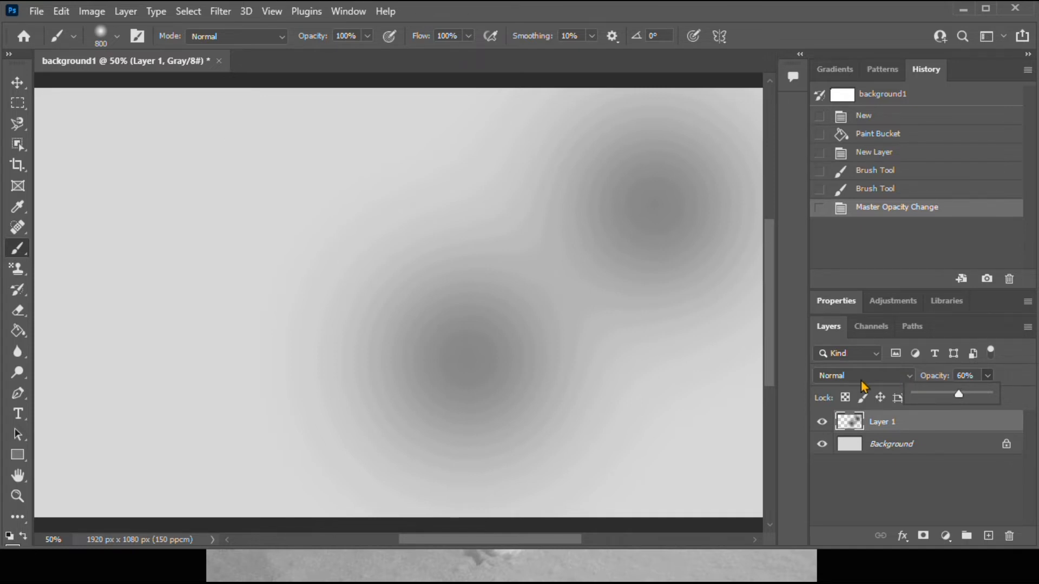
{"action": "left_click", "coordinate": [914, 382]}
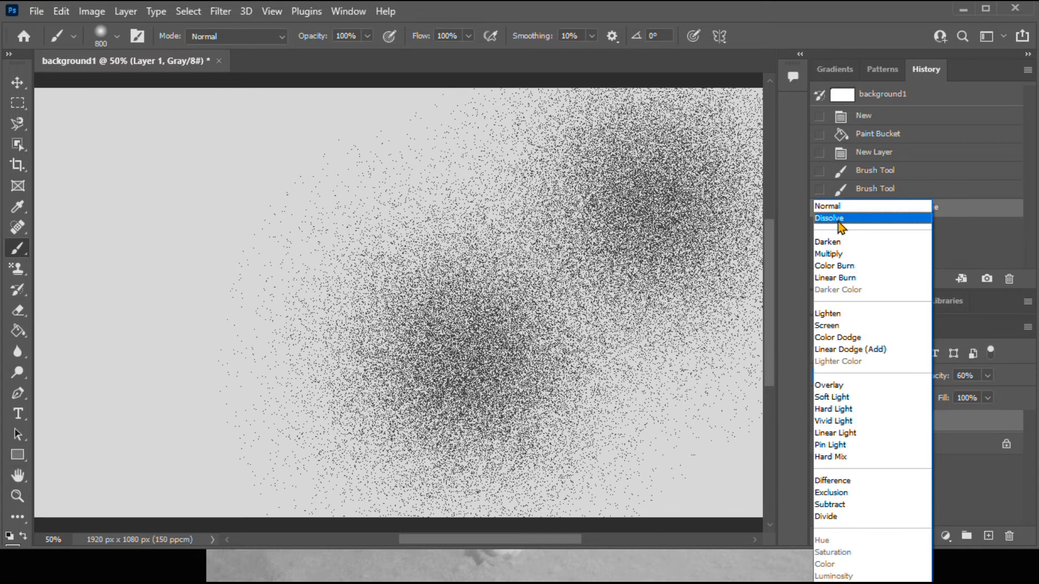
{"action": "left_click", "coordinate": [841, 218]}
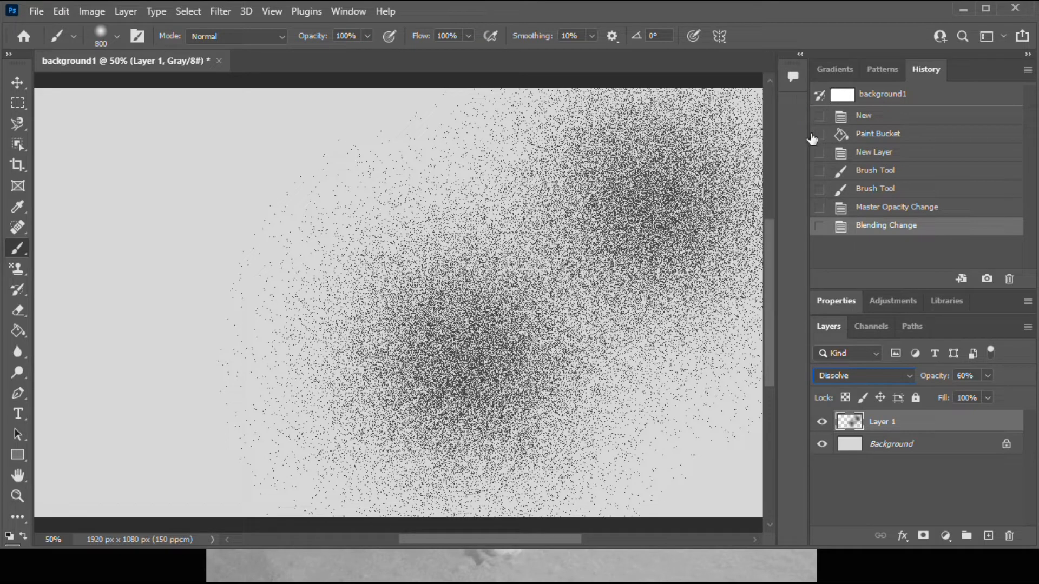
Add a new layer above Layer 1 and set the foreground color to the blue 124ae8
{"action": "left_click", "coordinate": [988, 536]}
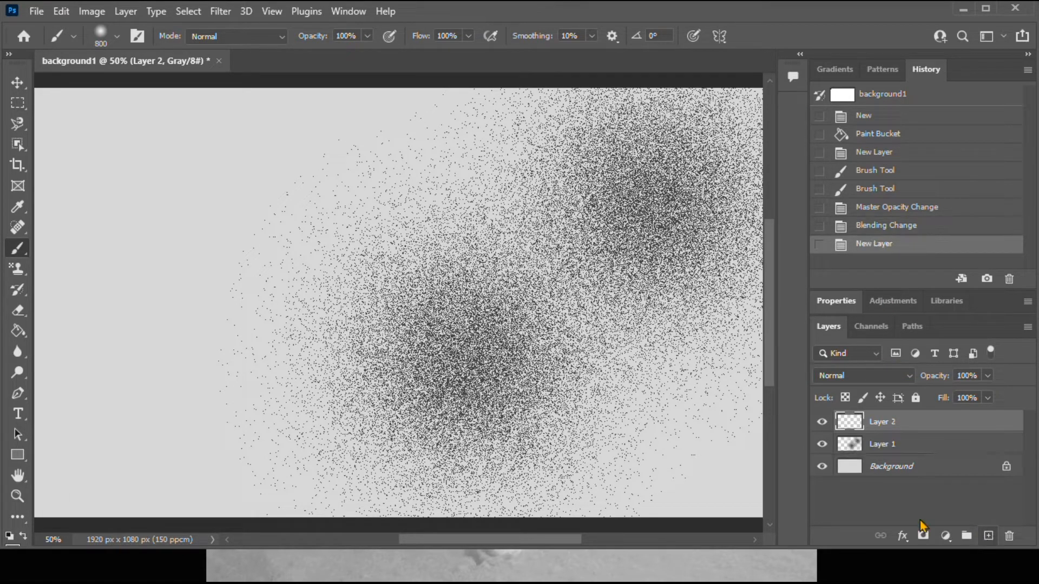
{"action": "left_click", "coordinate": [9, 536]}
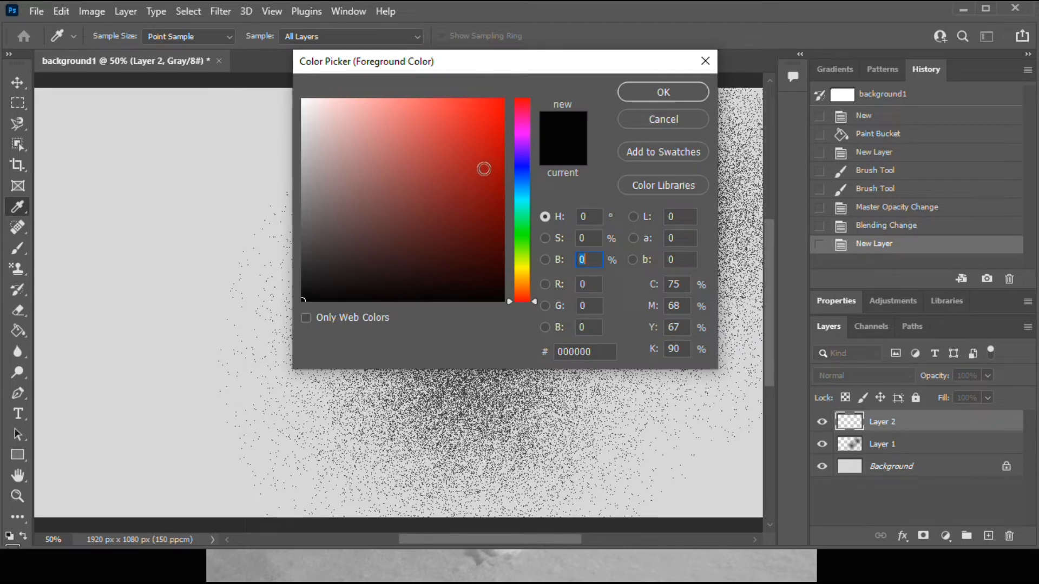
{"action": "left_click", "coordinate": [521, 175]}
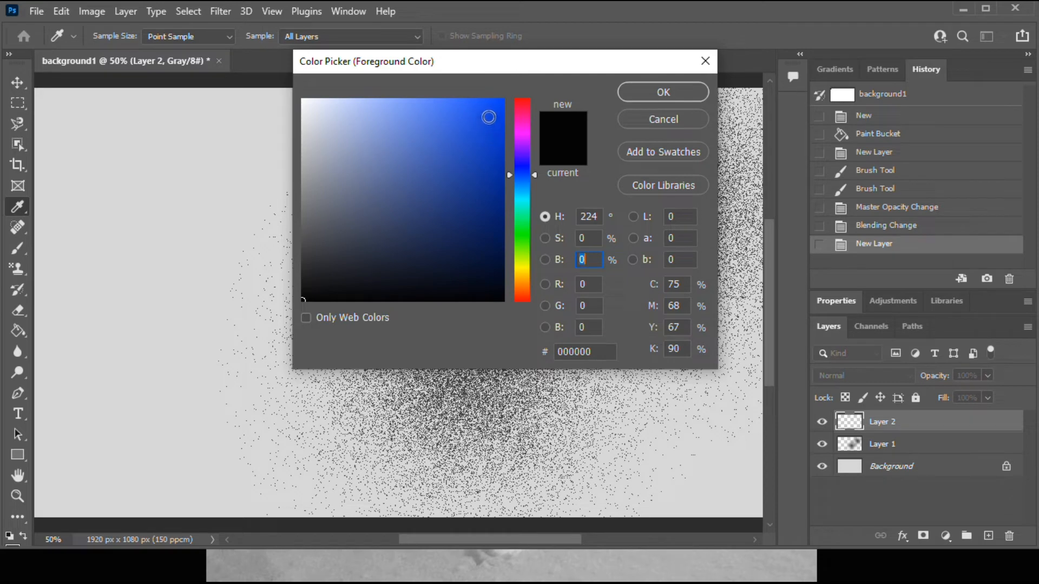
{"action": "left_click", "coordinate": [489, 117]}
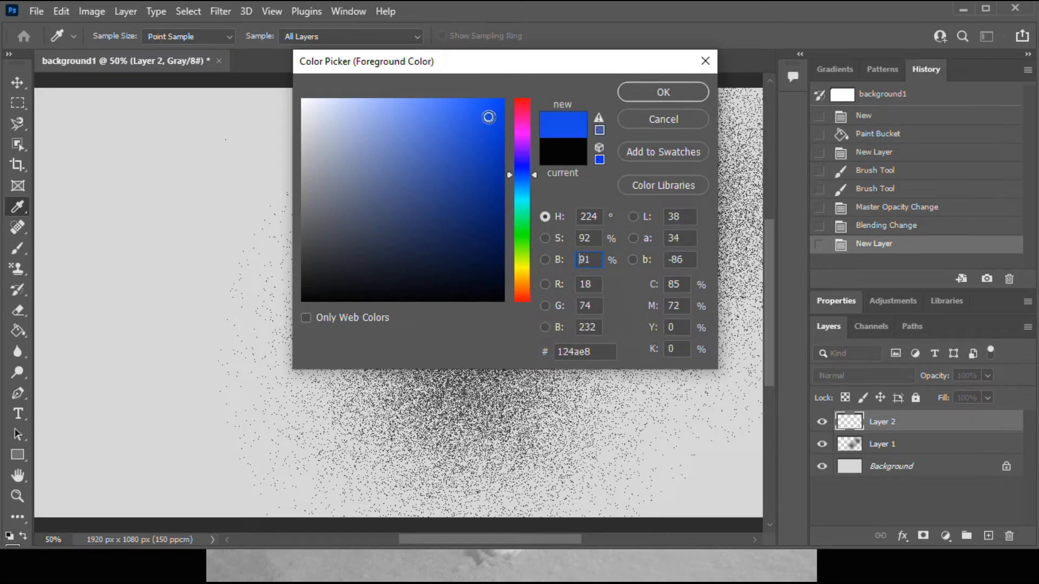
{"action": "left_click", "coordinate": [659, 97]}
Activate the Brush tool and reduce its size to 432 px
{"action": "key", "text": "b"}
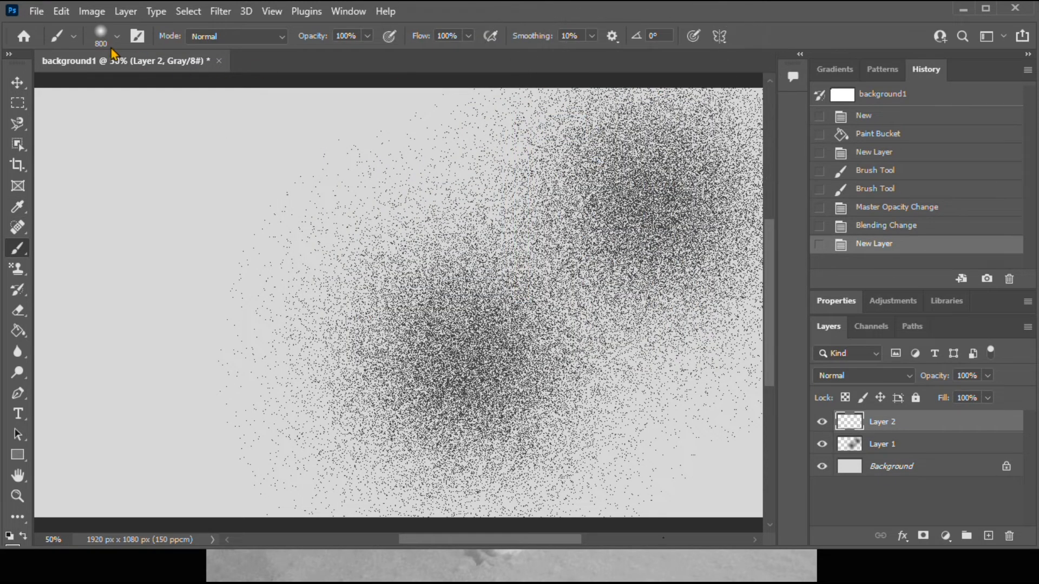
{"action": "left_click", "coordinate": [102, 41]}
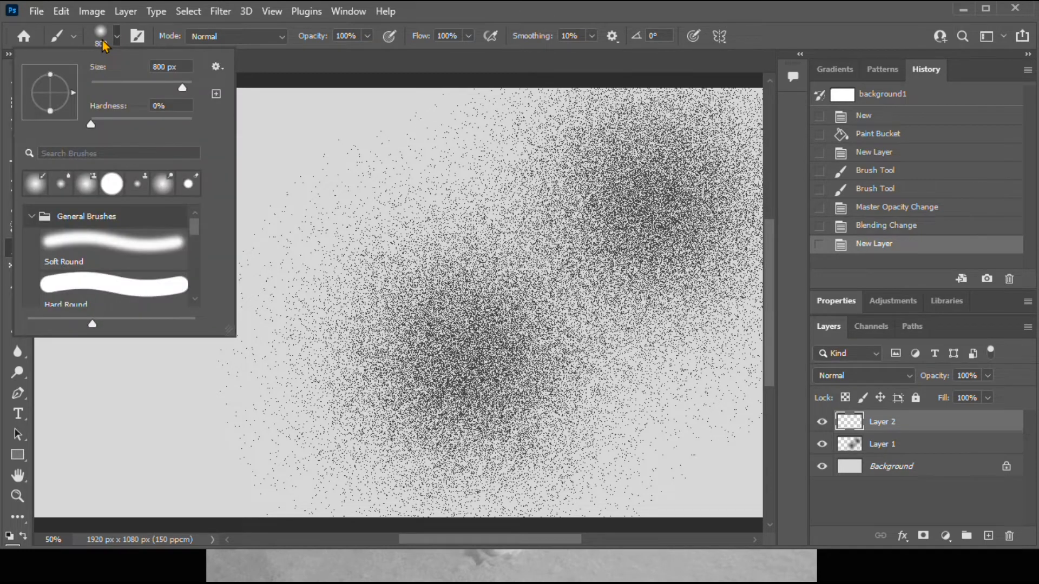
{"action": "mouse_move", "coordinate": [183, 87]}
{"action": "left_mouse_down"}
{"action": "mouse_move", "coordinate": [155, 89]}
{"action": "mouse_move", "coordinate": [168, 88]}
{"action": "left_mouse_up"}
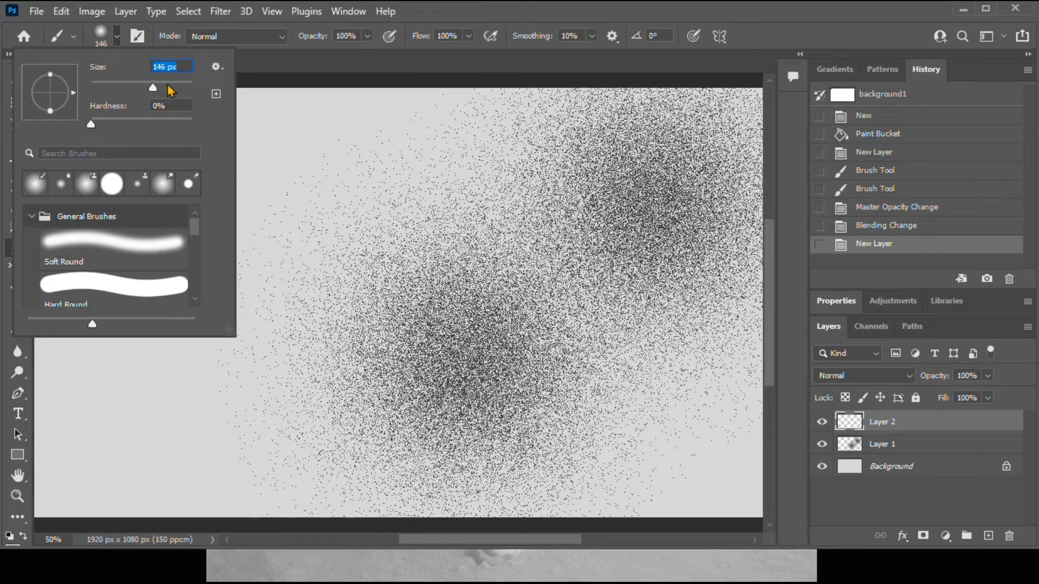
{"action": "left_click", "coordinate": [179, 88]}
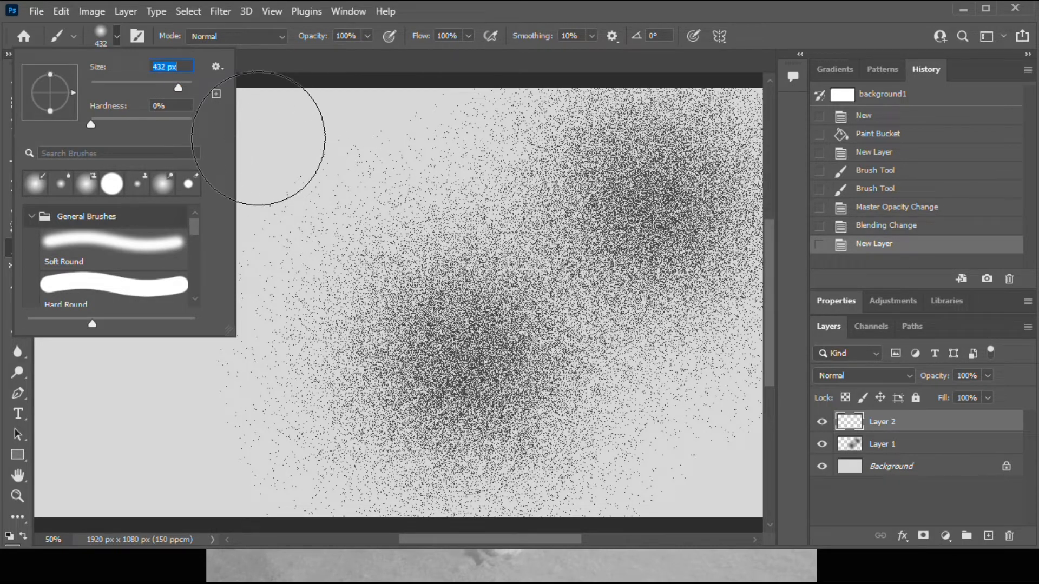
{"action": "left_click", "coordinate": [99, 36]}
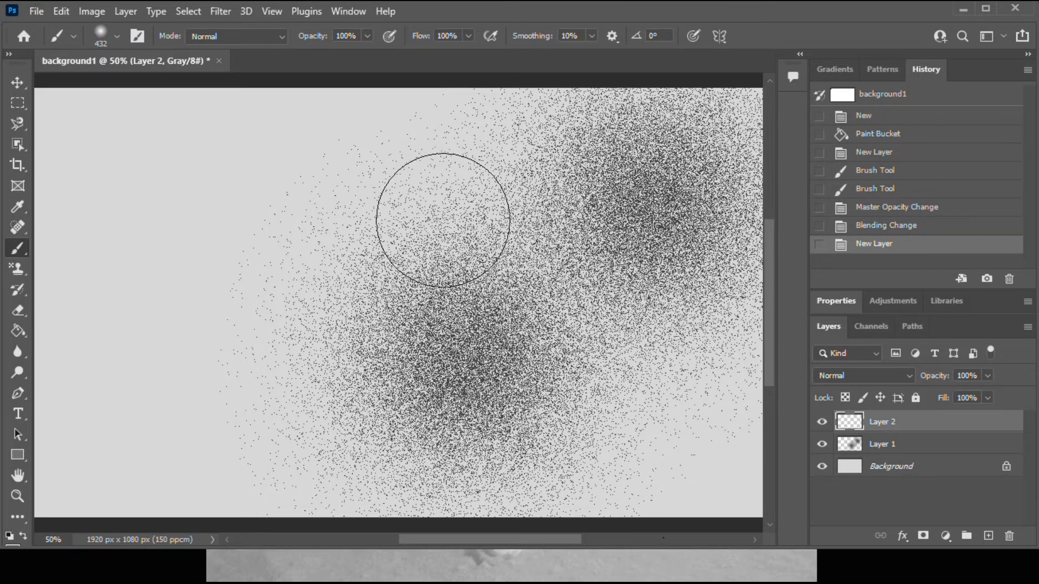
Paint five soft spots on Layer 2, four running diagonally down to the lower left and one in the lower right
{"action": "left_click", "coordinate": [449, 237]}
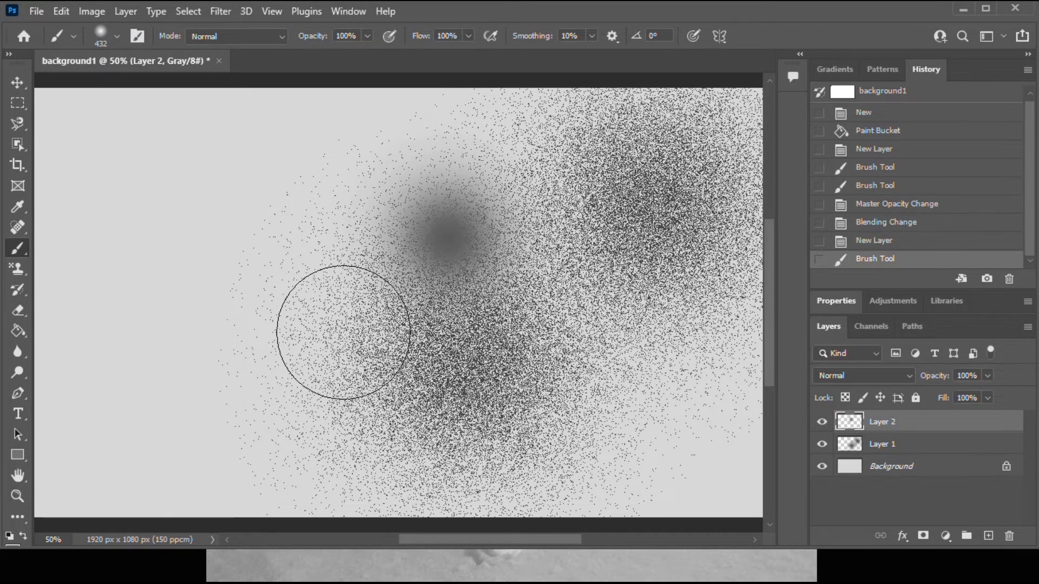
{"action": "left_click", "coordinate": [340, 333]}
{"action": "left_click", "coordinate": [281, 414]}
{"action": "left_click", "coordinate": [184, 446]}
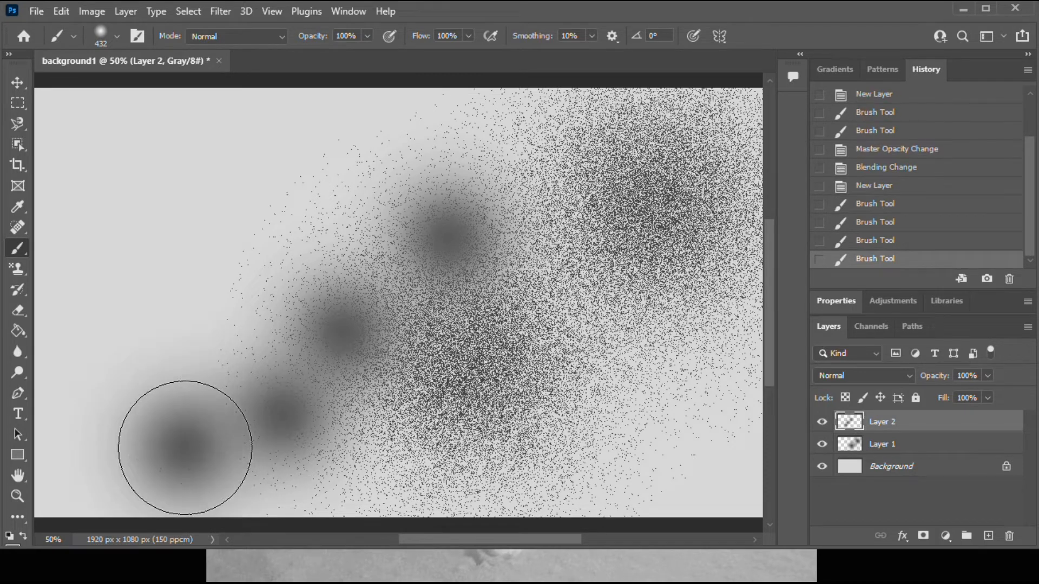
{"action": "left_click", "coordinate": [640, 466]}
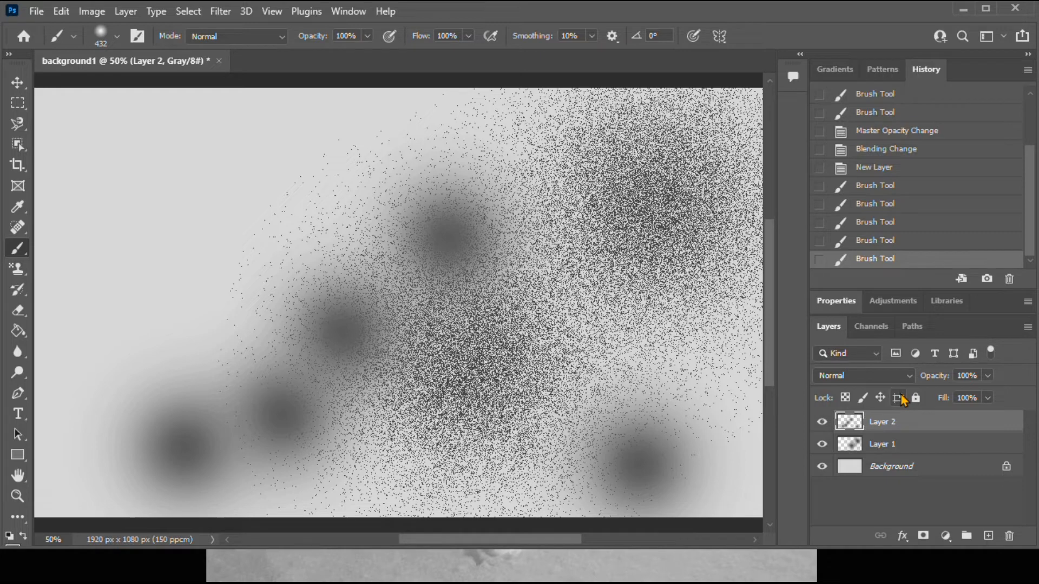
Set Layer 2's opacity to 65% and its blend mode to Linear Burn
{"action": "left_click", "coordinate": [987, 377]}
{"action": "left_click_drag", "start_coordinate": [988, 397], "coordinate": [965, 396]}
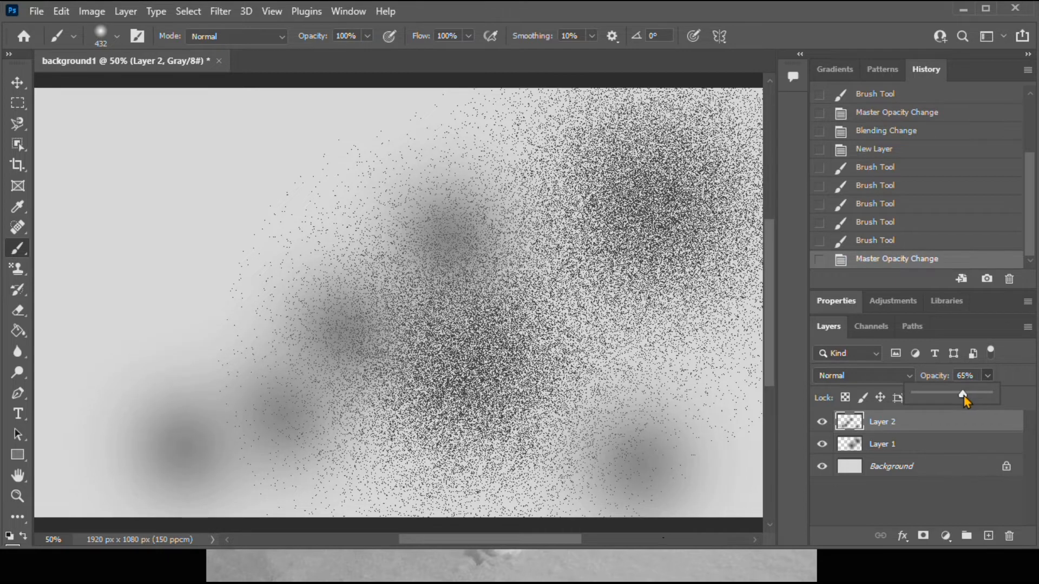
{"action": "left_click", "coordinate": [908, 375]}
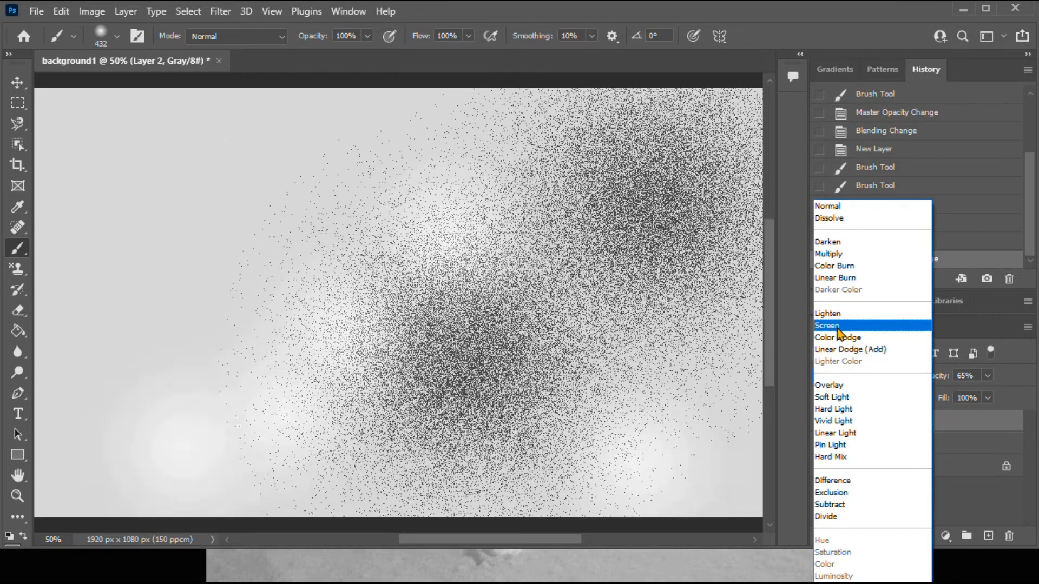
{"action": "left_click", "coordinate": [839, 279]}
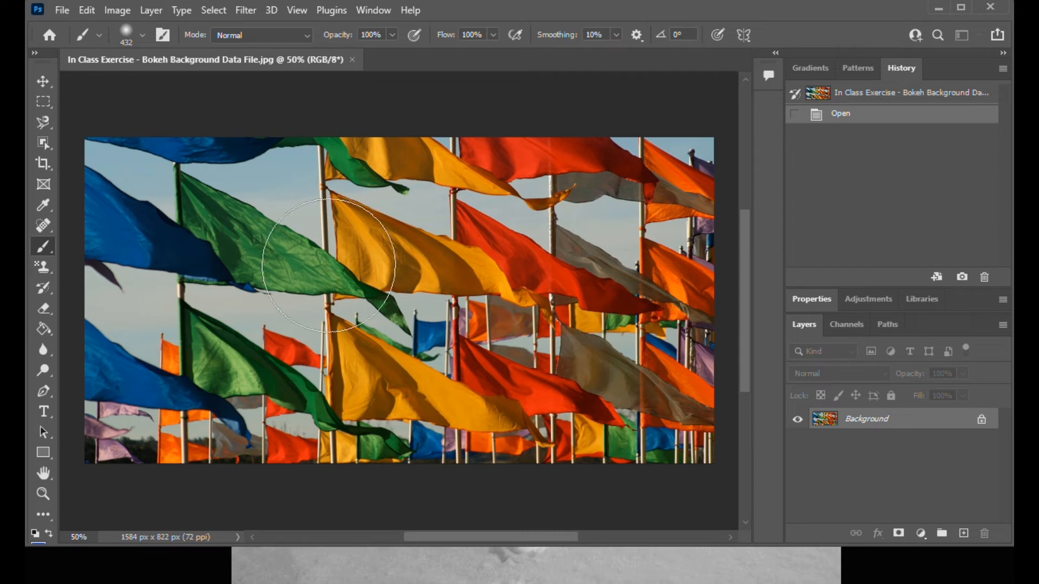
Reset the Brush tool to its default settings in the Bokeh Background Data File image
{"action": "right_click", "coordinate": [83, 41]}
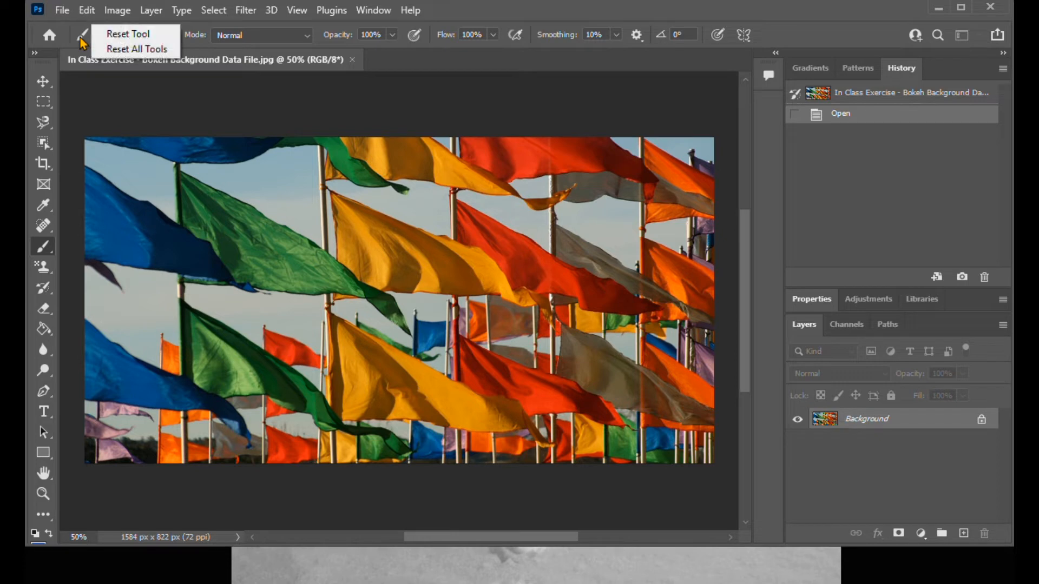
{"action": "left_click", "coordinate": [114, 35]}
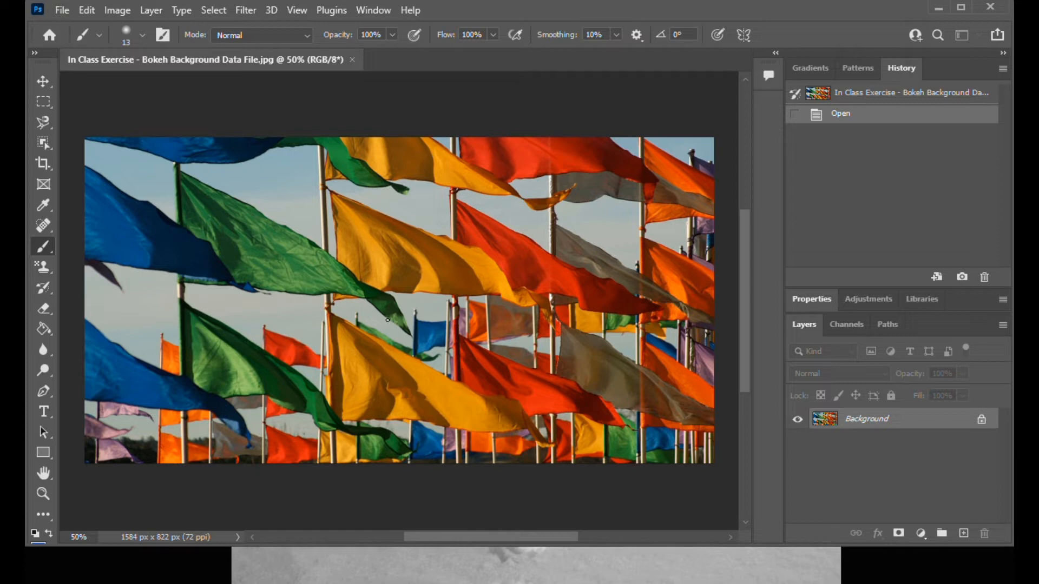
Duplicate the Background layer of the flags photo and hide the original Background layer
{"action": "right_click", "coordinate": [858, 422]}
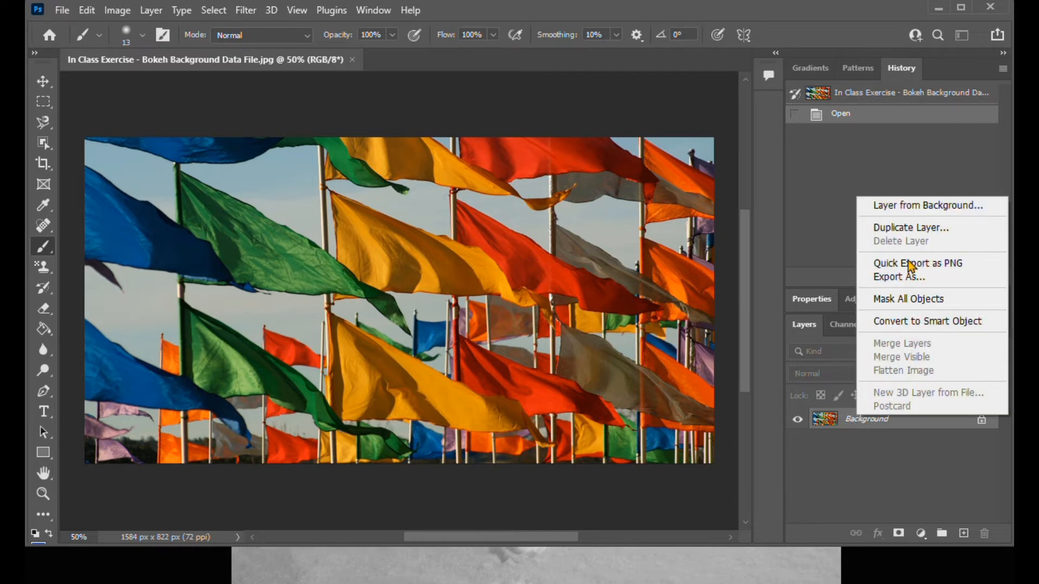
{"action": "left_click", "coordinate": [907, 232]}
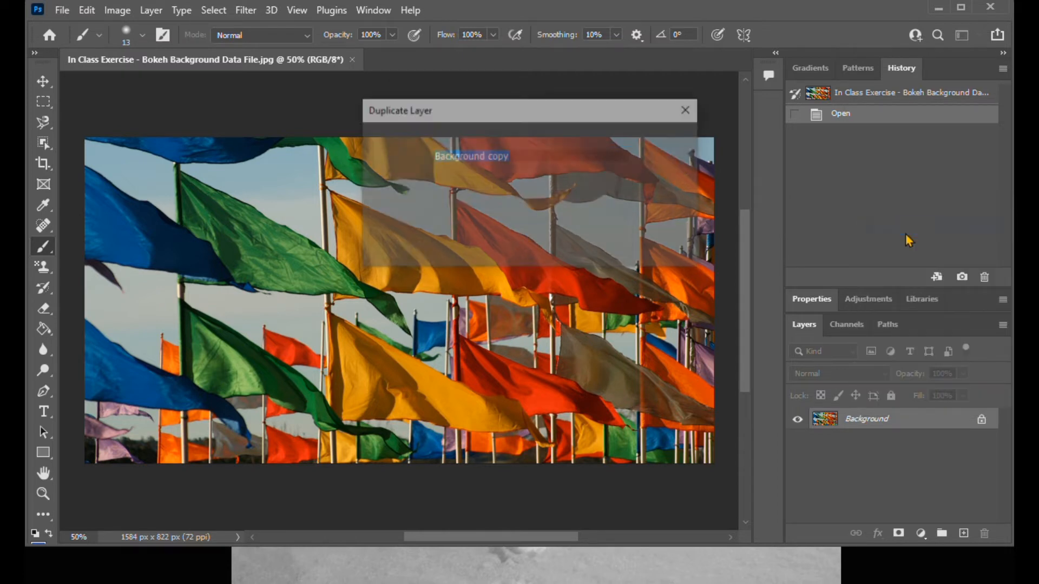
{"action": "left_click", "coordinate": [655, 140]}
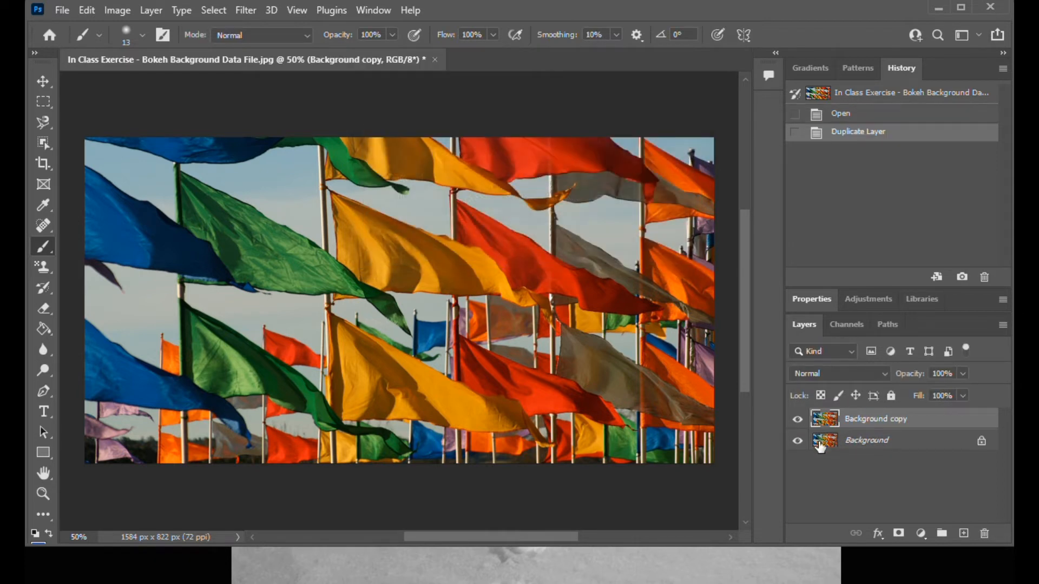
{"action": "left_click", "coordinate": [798, 441]}
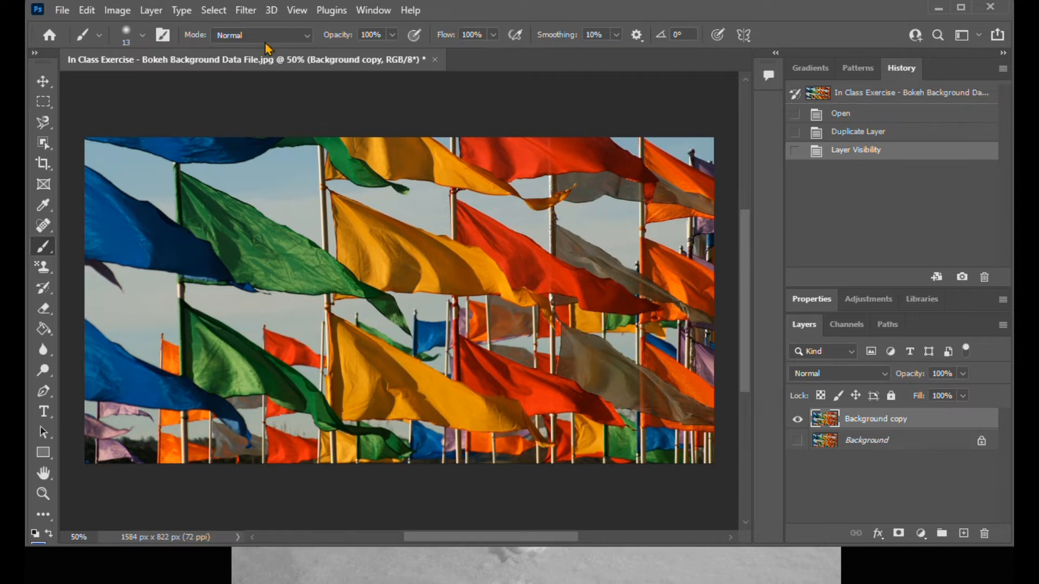
Apply a Gaussian Blur with a radius of 90 pixels to the Background copy layer
{"action": "left_click", "coordinate": [243, 11]}
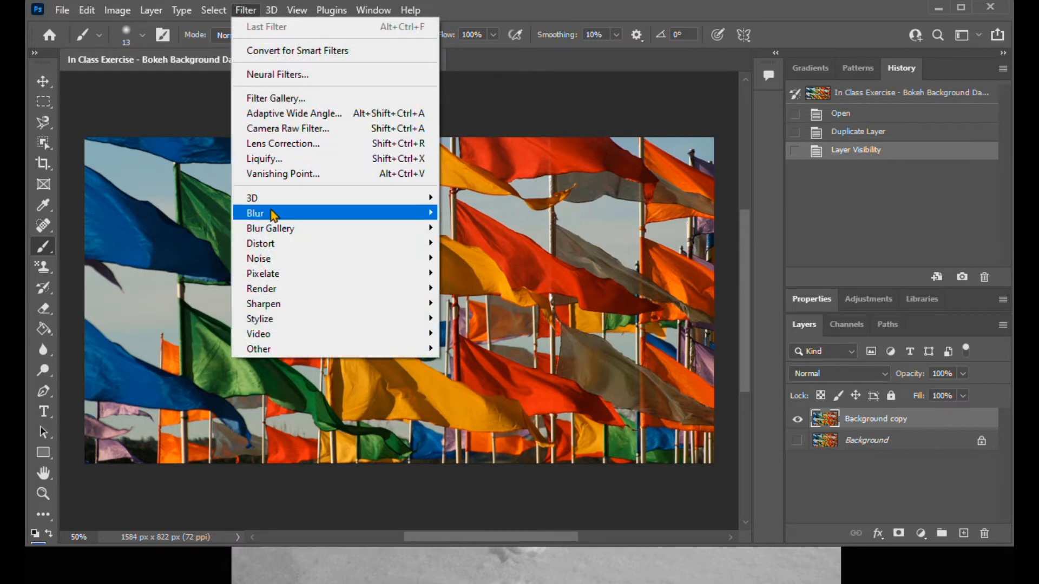
{"action": "mouse_move", "coordinate": [273, 216]}
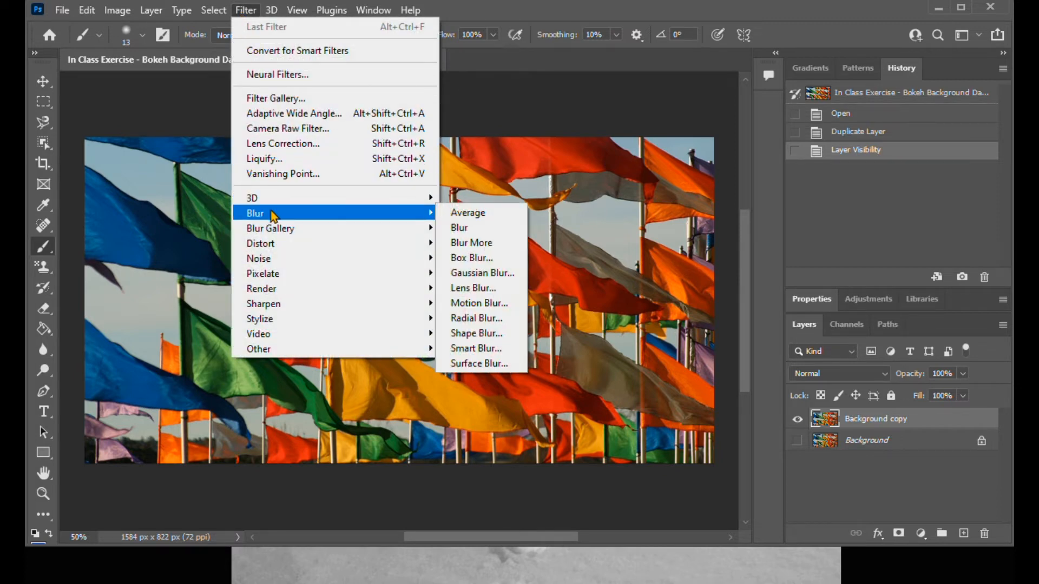
{"action": "left_click", "coordinate": [468, 274]}
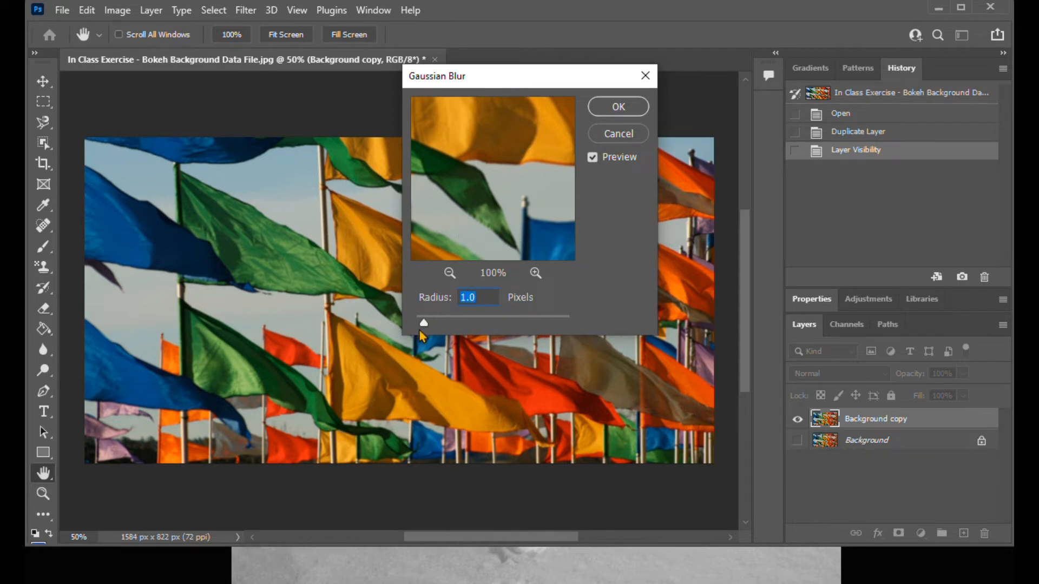
{"action": "left_click_drag", "start_coordinate": [422, 326], "coordinate": [469, 324]}
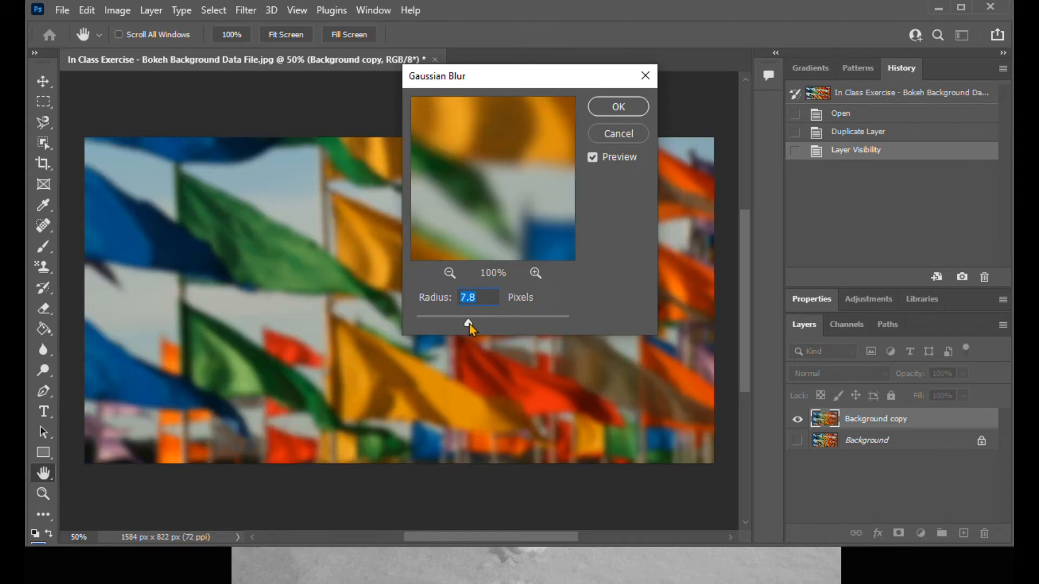
{"action": "type", "text": "90"}
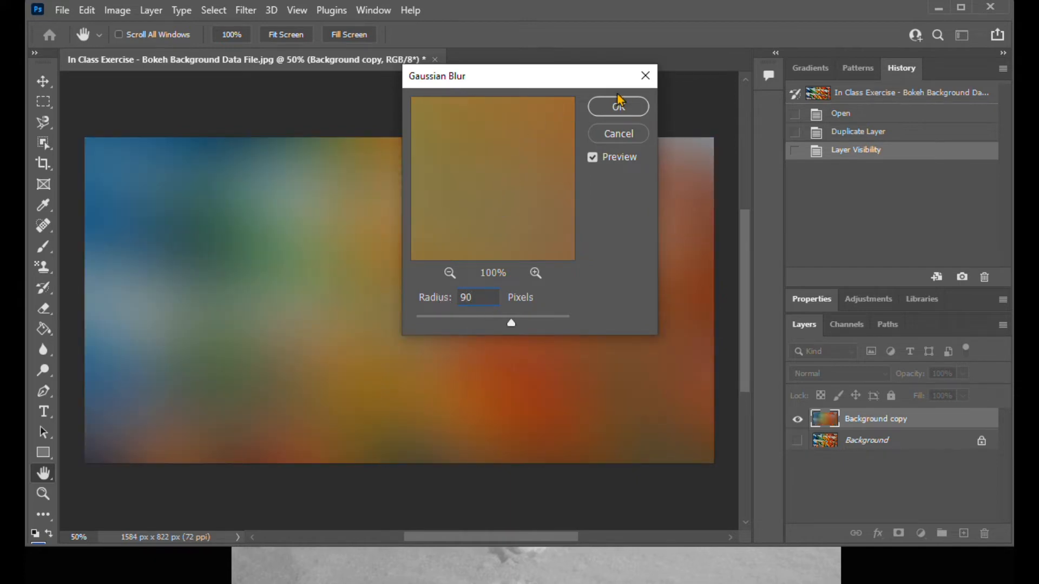
{"action": "left_click", "coordinate": [621, 108]}
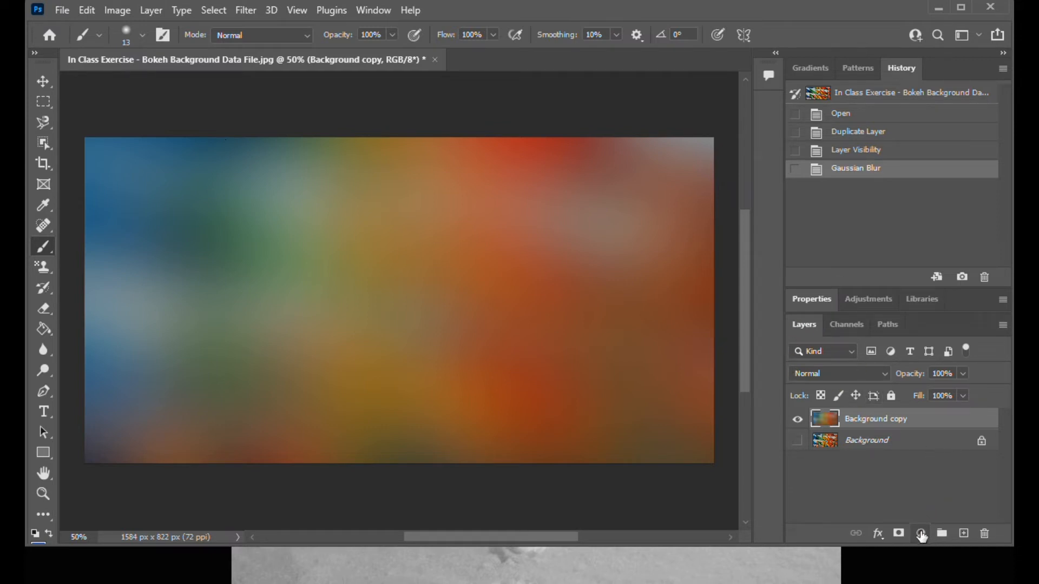
Add a Color Balance adjustment layer with midtones at Cyan-Red -75, Magenta-Green +72 and Yellow-Blue +82
{"action": "left_click", "coordinate": [921, 534]}
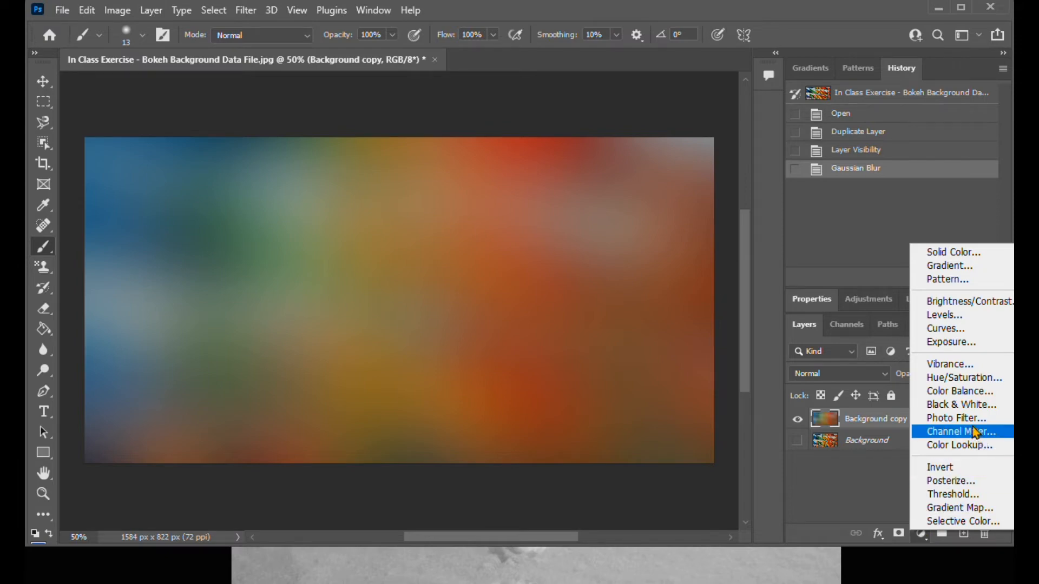
{"action": "left_click", "coordinate": [967, 398]}
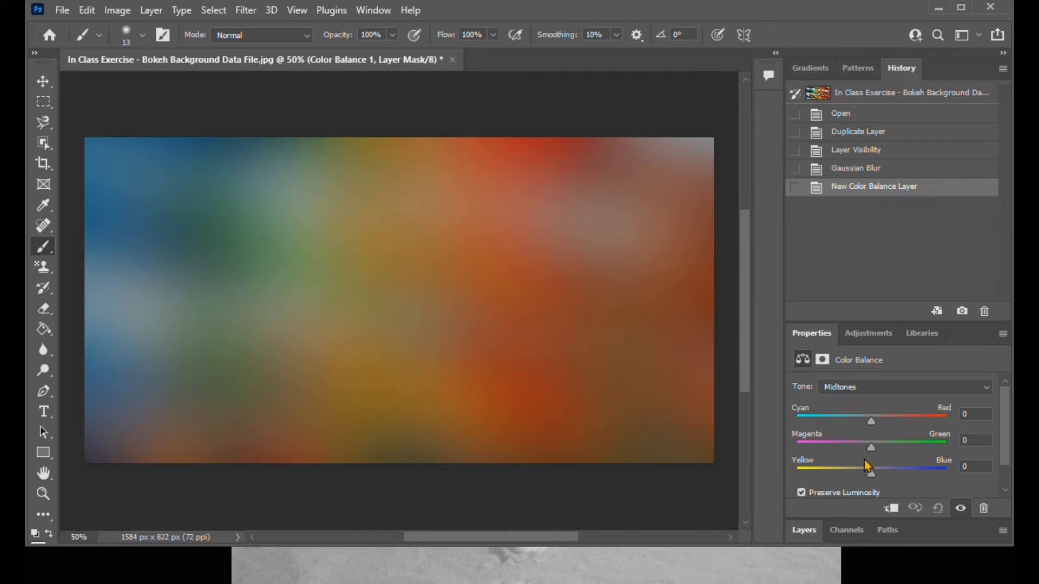
{"action": "left_click_drag", "start_coordinate": [872, 429], "coordinate": [815, 426]}
{"action": "left_click_drag", "start_coordinate": [872, 448], "coordinate": [925, 450]}
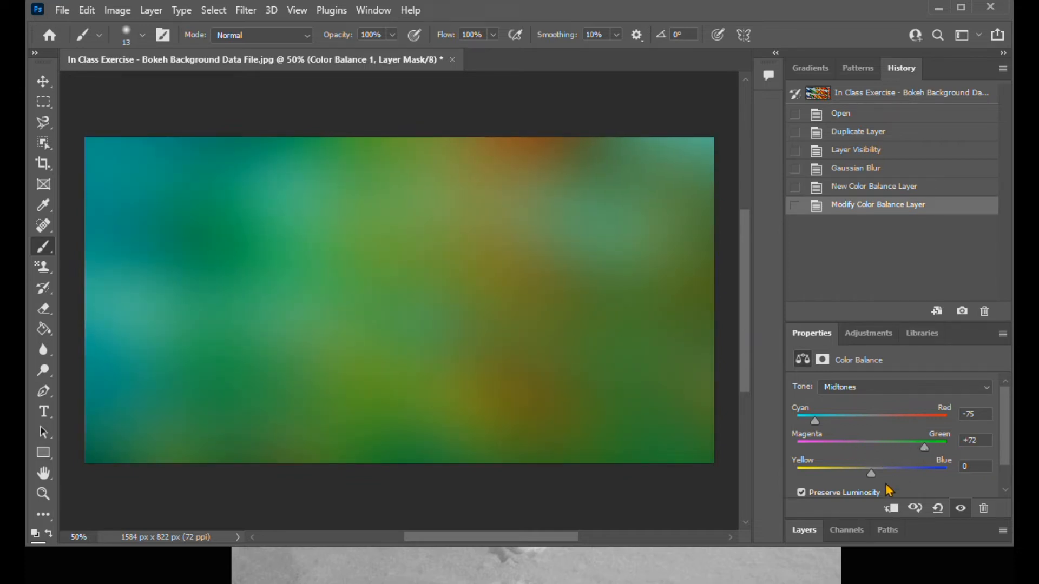
{"action": "left_click_drag", "start_coordinate": [871, 476], "coordinate": [933, 476]}
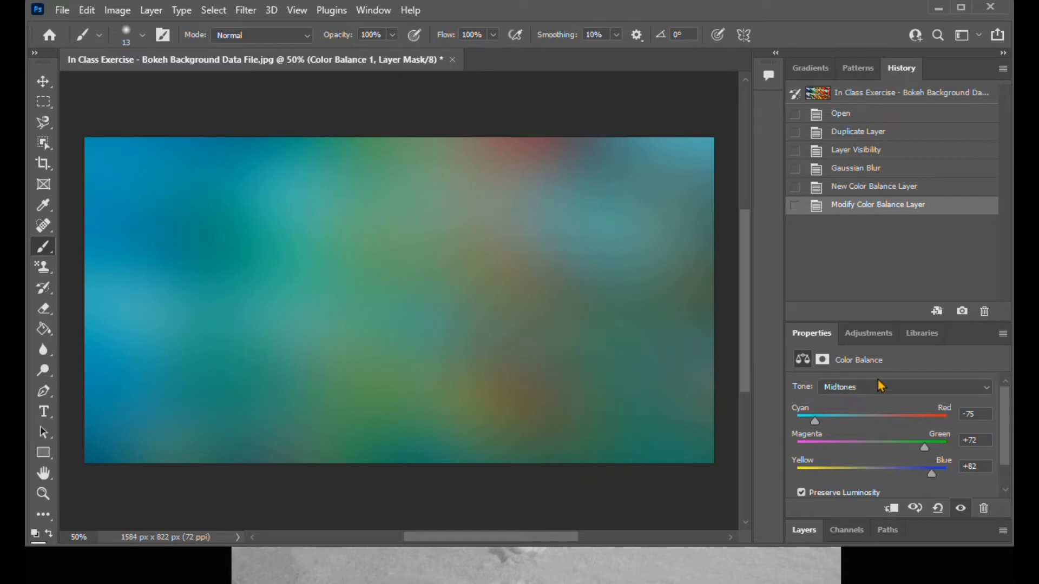
Add a Curves adjustment layer and bend the RGB curve downward at a point in its lower third to darken the image
{"action": "left_click", "coordinate": [805, 533]}
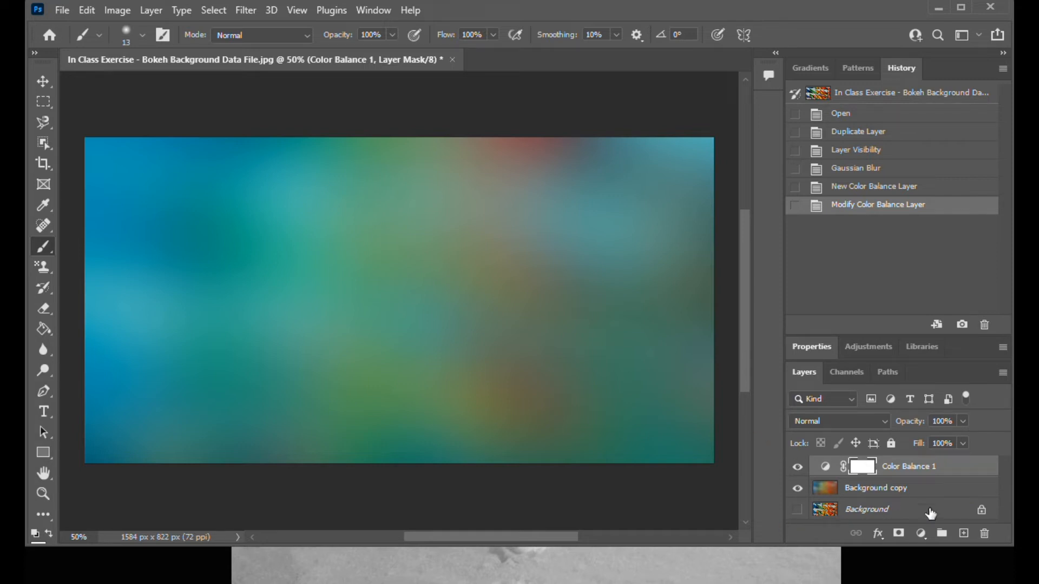
{"action": "left_click", "coordinate": [921, 534]}
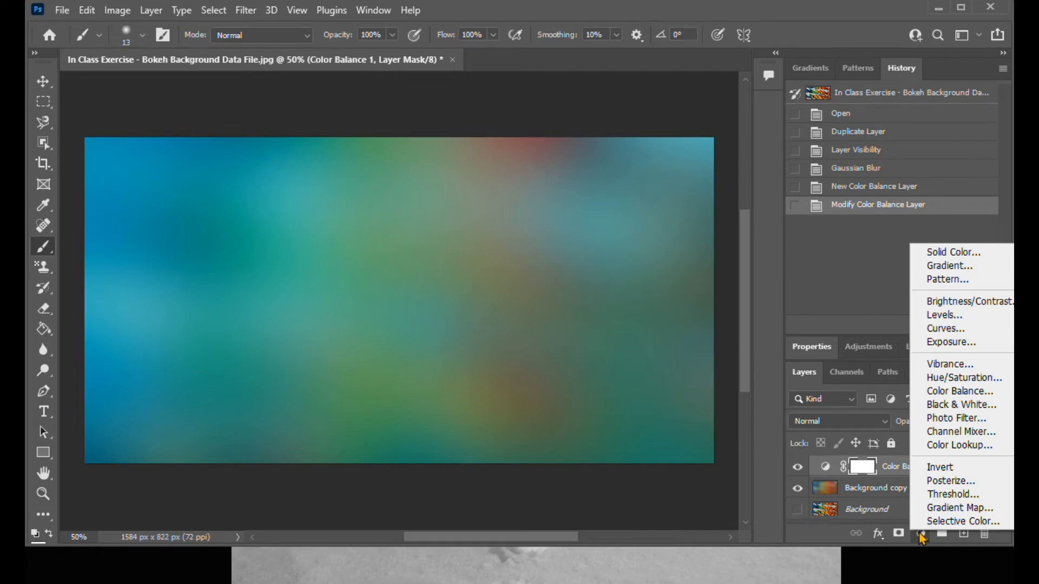
{"action": "left_click", "coordinate": [942, 339]}
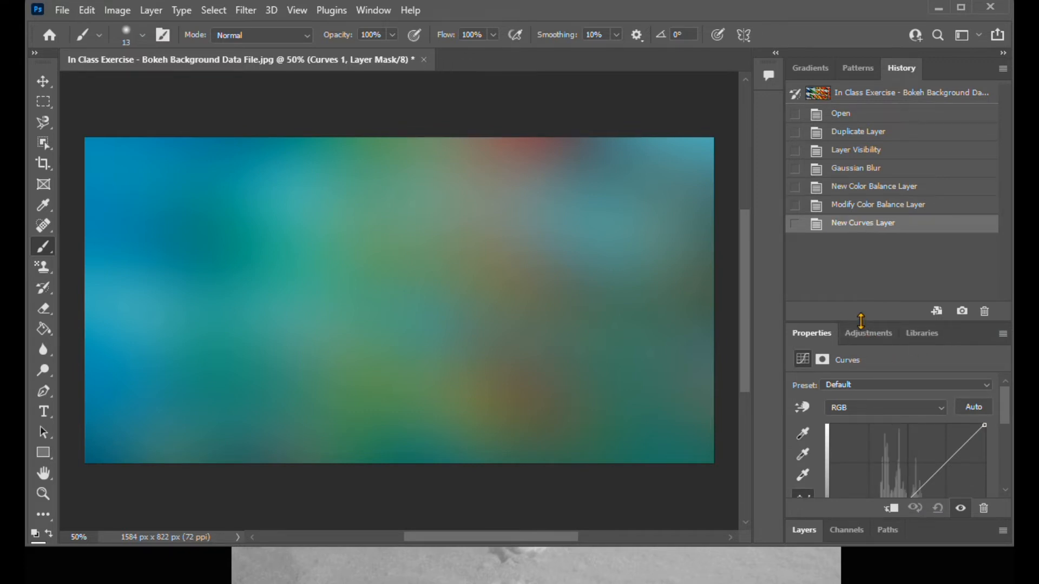
{"action": "left_click_drag", "start_coordinate": [861, 321], "coordinate": [848, 238]}
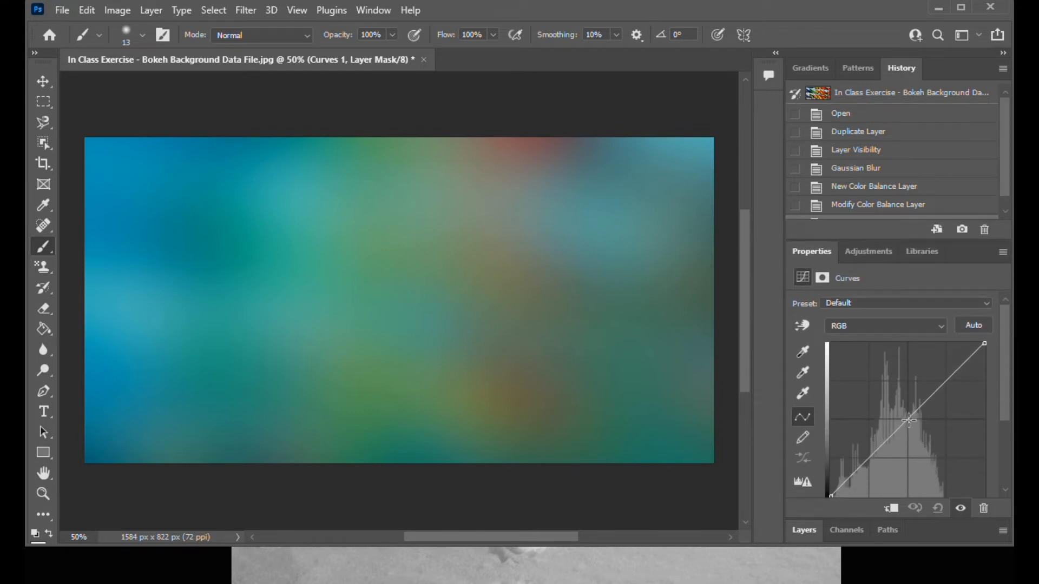
{"action": "left_click_drag", "start_coordinate": [909, 420], "coordinate": [849, 460]}
{"action": "left_click_drag", "start_coordinate": [835, 463], "coordinate": [881, 474]}
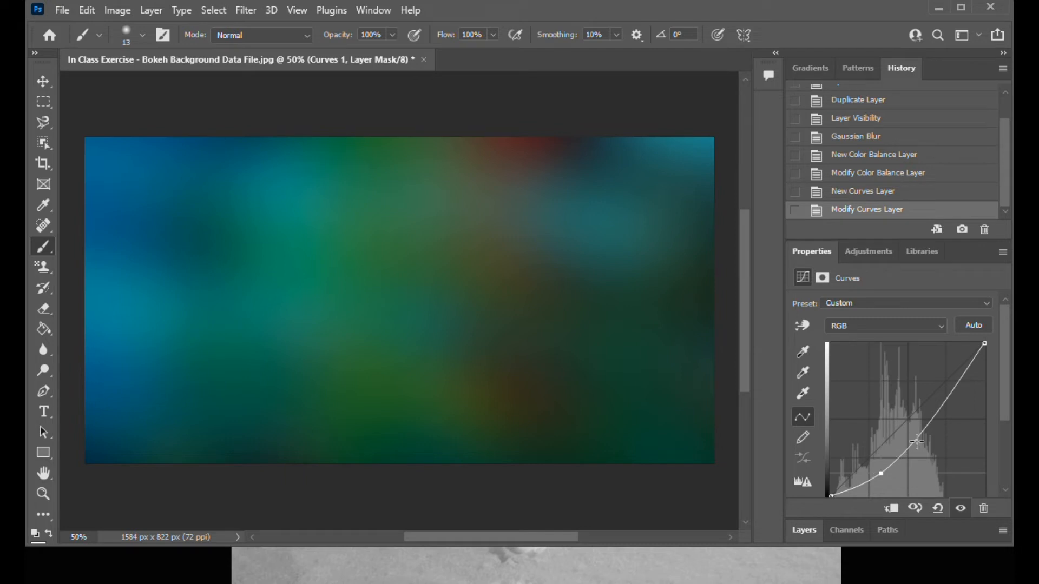
Create a new layer above the Curves layer and name it circle 1
{"action": "left_click", "coordinate": [803, 530]}
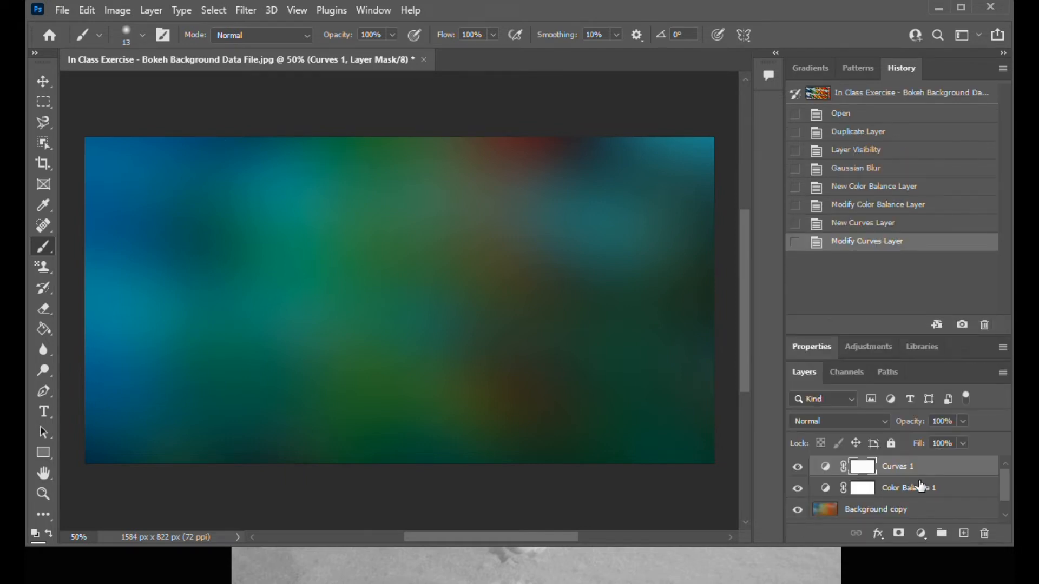
{"action": "left_click", "coordinate": [964, 534]}
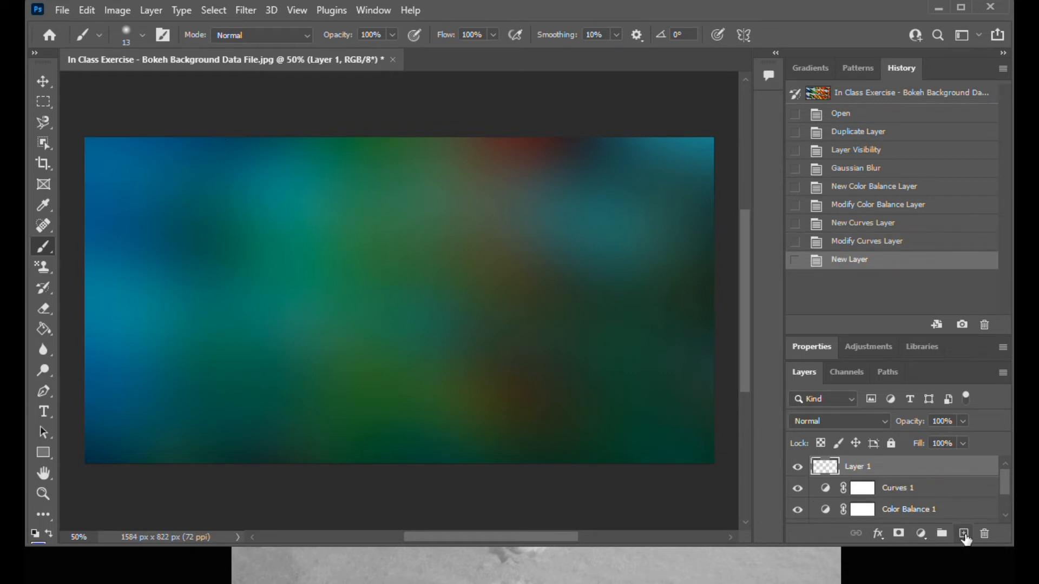
{"action": "double_click", "coordinate": [864, 468]}
{"action": "type", "text": "circle 1"}
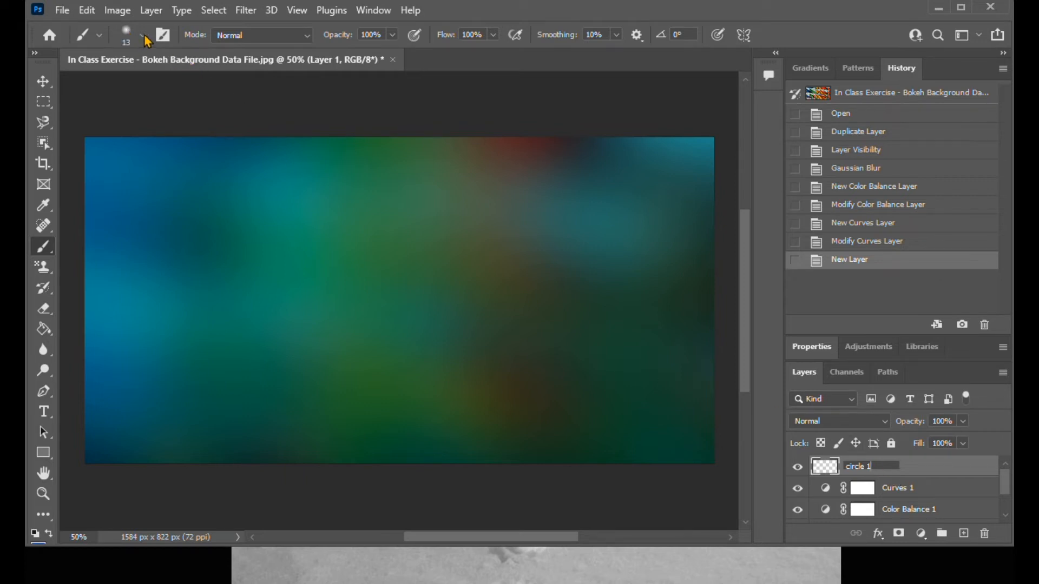
{"action": "key", "text": "Return"}
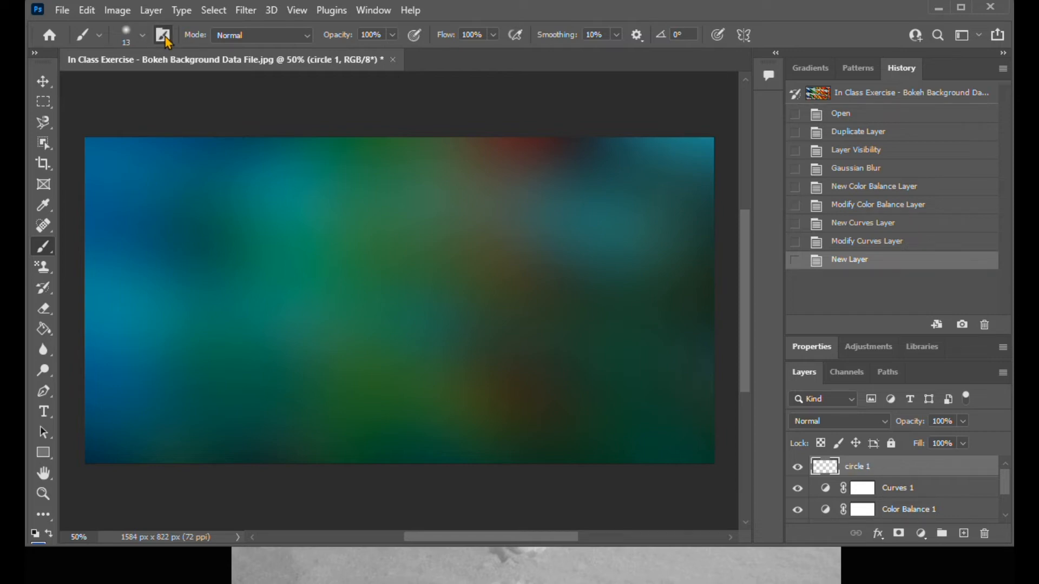
Configure the brush tip with a size of 125 px, hardness of 100% and spacing of 80%
{"action": "left_click", "coordinate": [164, 36]}
{"action": "left_click", "coordinate": [164, 35]}
{"action": "left_click", "coordinate": [165, 38]}
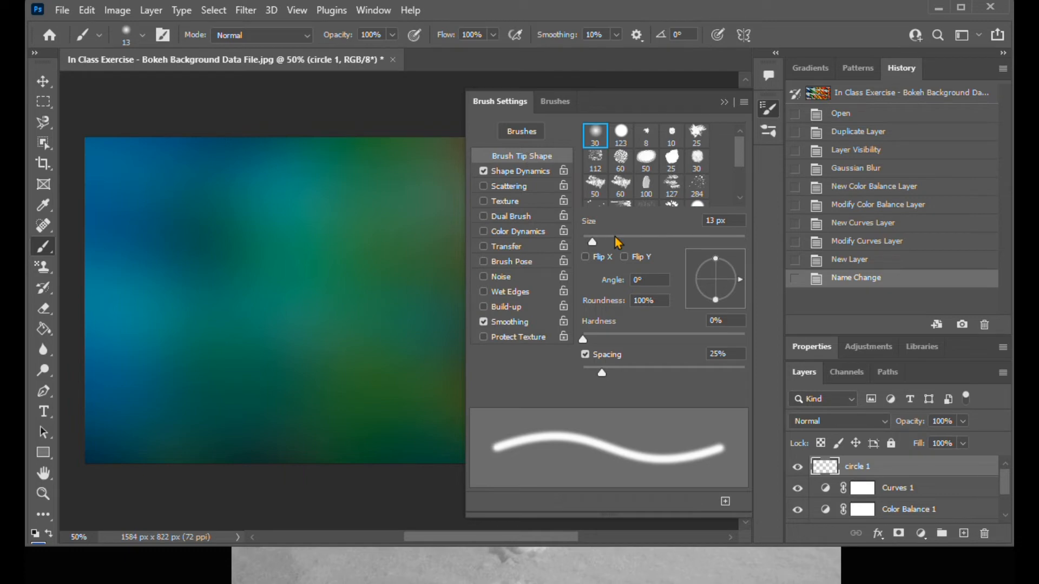
{"action": "left_click", "coordinate": [710, 220]}
{"action": "type", "text": "125"}
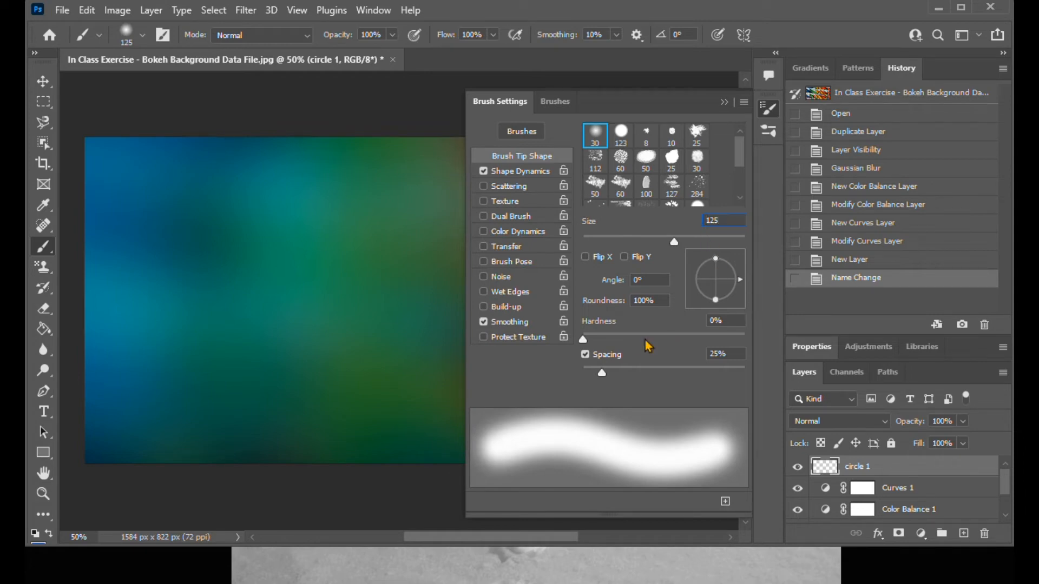
{"action": "left_click", "coordinate": [725, 322]}
{"action": "type", "text": "19"}
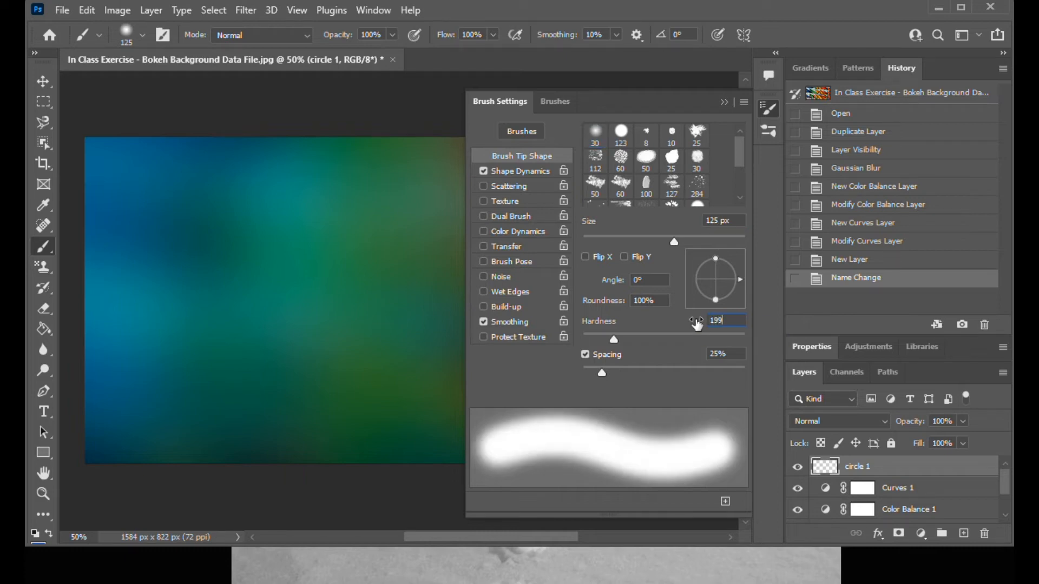
{"action": "type", "text": "9"}
{"action": "key", "text": "BackSpace"}
{"action": "key", "text": "BackSpace"}
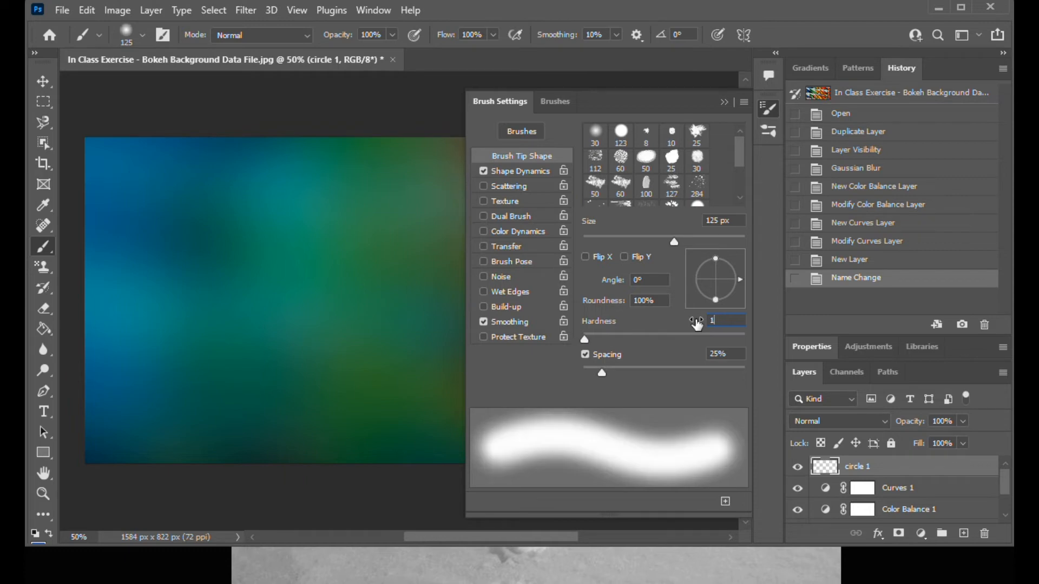
{"action": "type", "text": "00"}
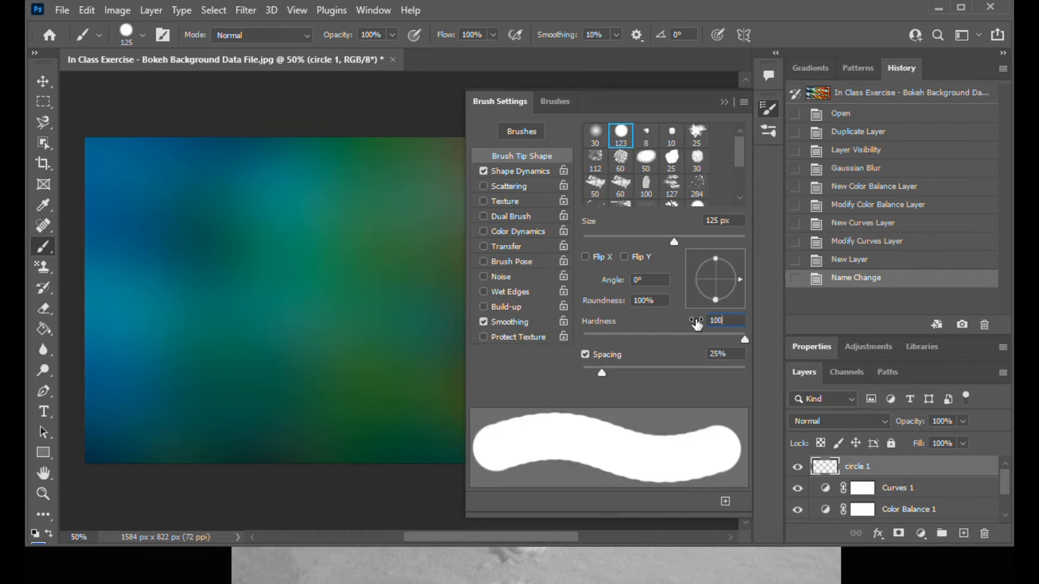
{"action": "left_click_drag", "start_coordinate": [734, 354], "coordinate": [703, 354]}
{"action": "type", "text": "80"}
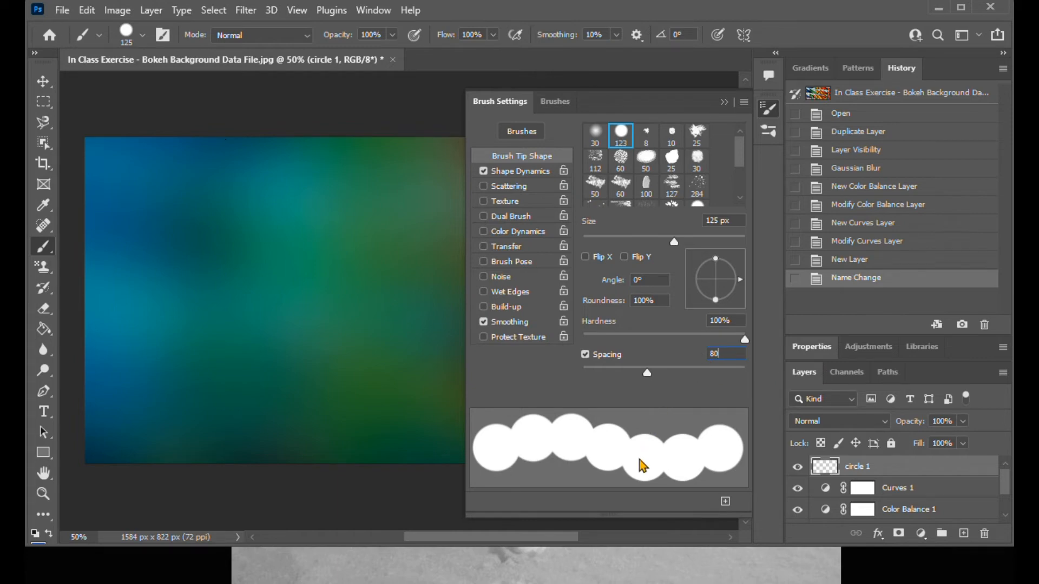
Configure the brush's Shape Dynamics with 50% size jitter, size control Fade at 1, and 100% minimum diameter
{"action": "left_click", "coordinate": [517, 172]}
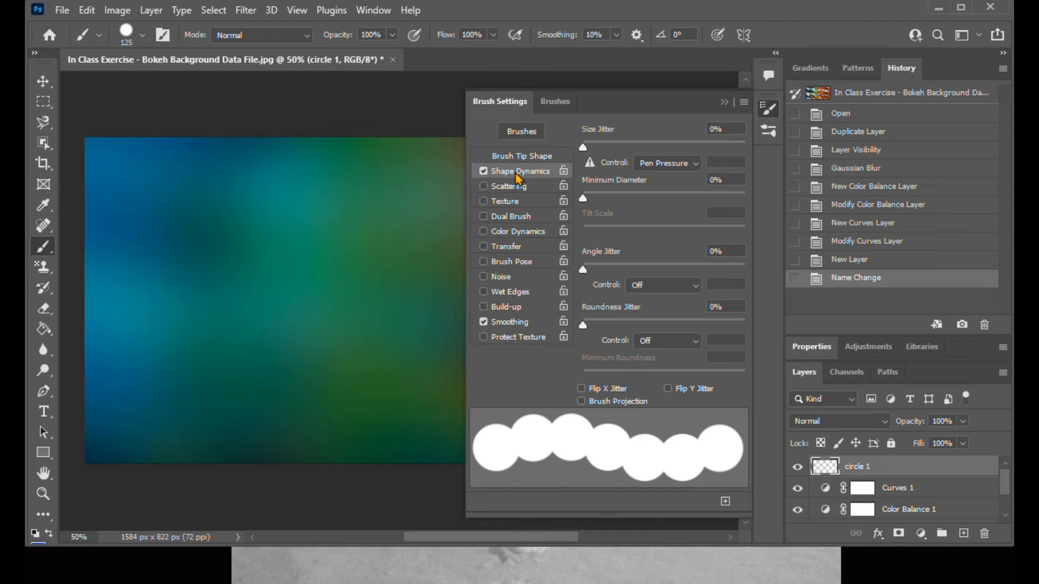
{"action": "left_click", "coordinate": [725, 127]}
{"action": "type", "text": "5"}
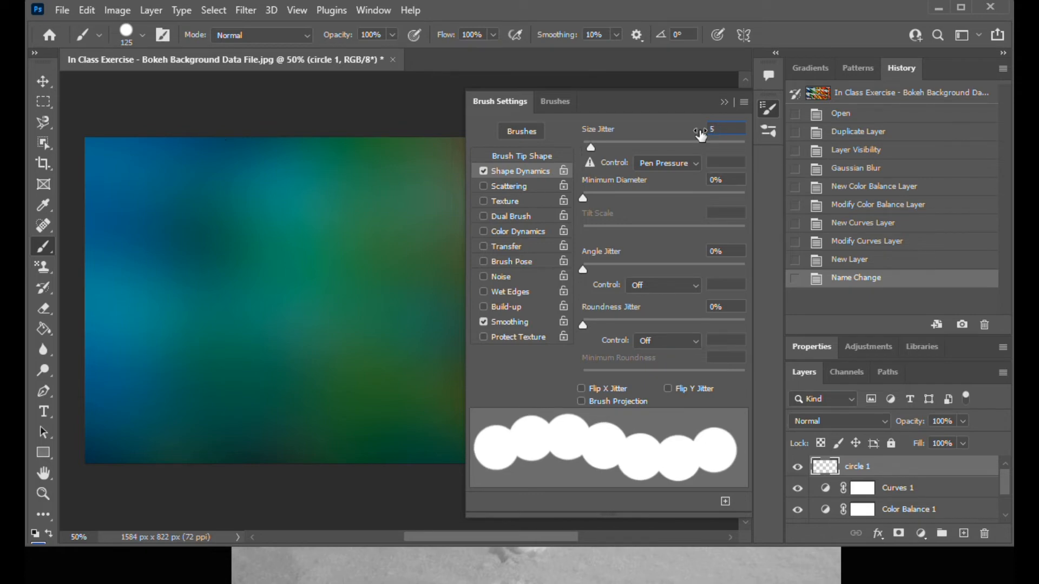
{"action": "type", "text": "0"}
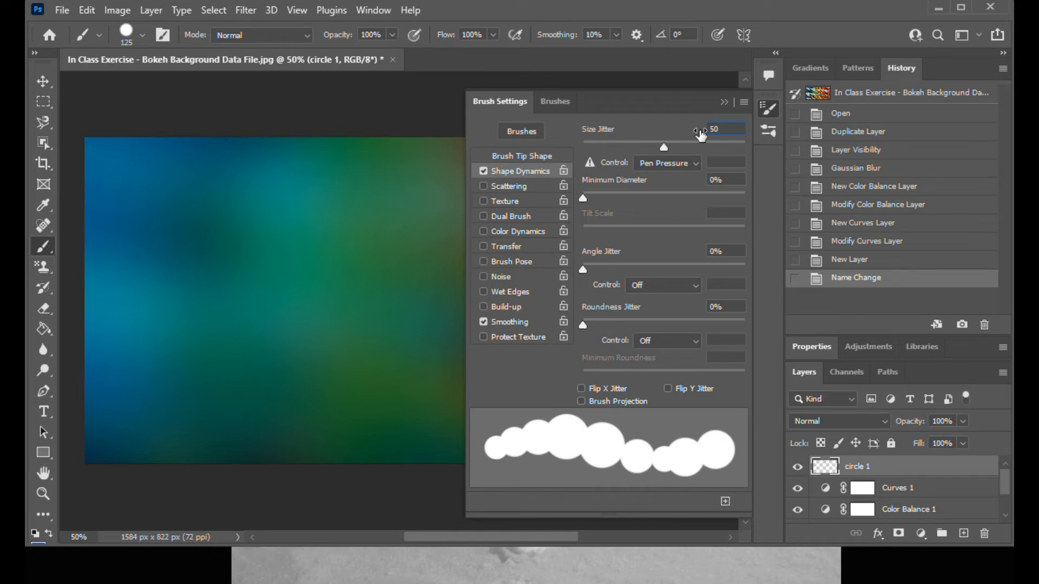
{"action": "left_click", "coordinate": [697, 172]}
{"action": "left_click", "coordinate": [675, 193]}
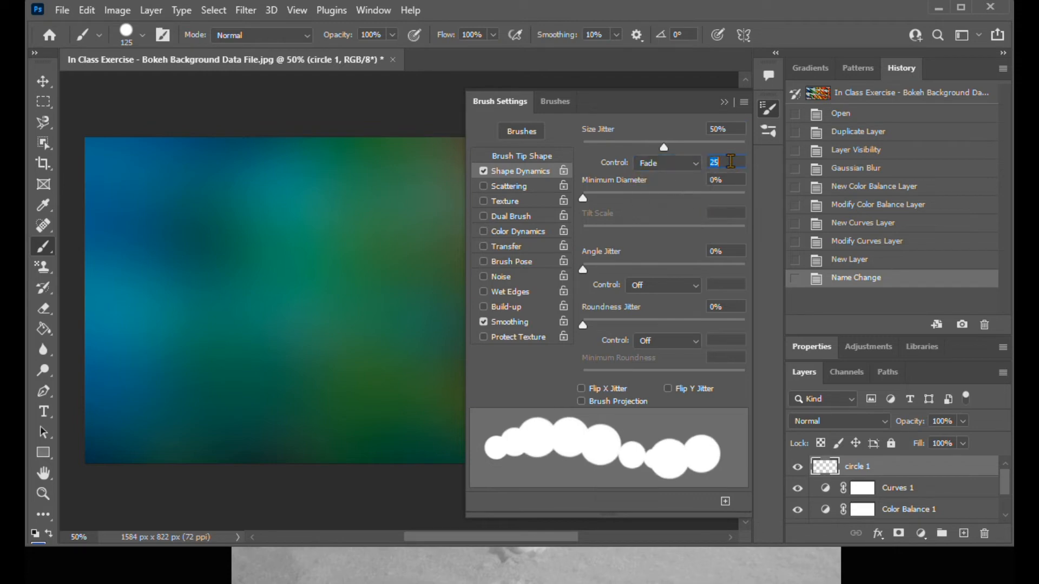
{"action": "key", "text": "BackSpace"}
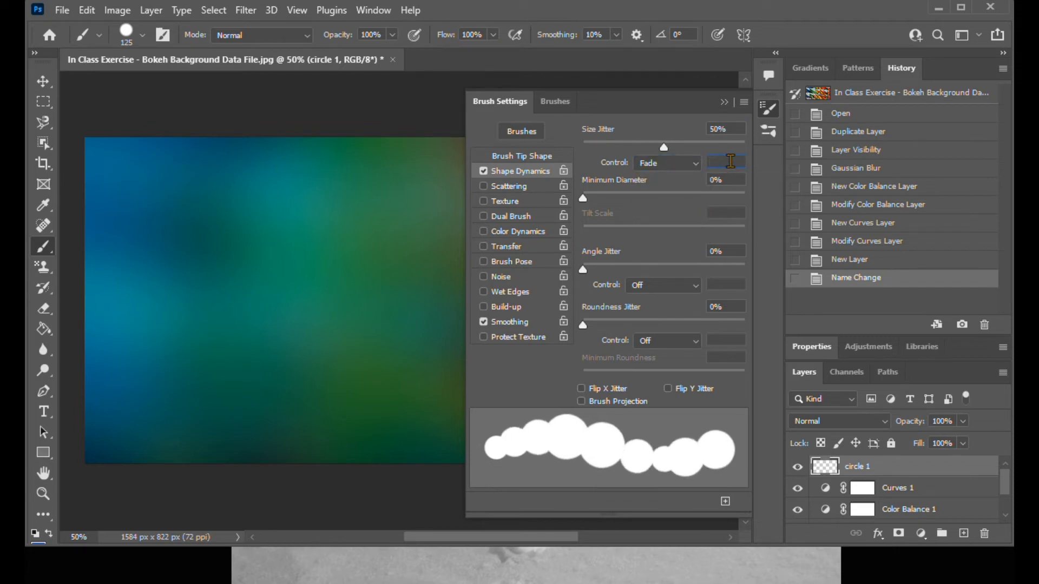
{"action": "type", "text": "15"}
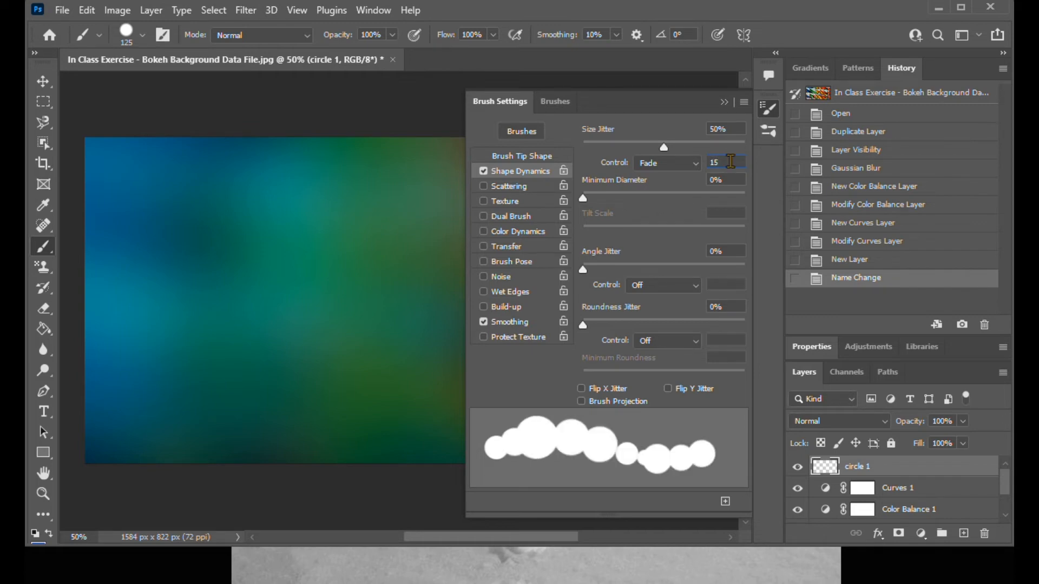
{"action": "key", "text": "BackSpace"}
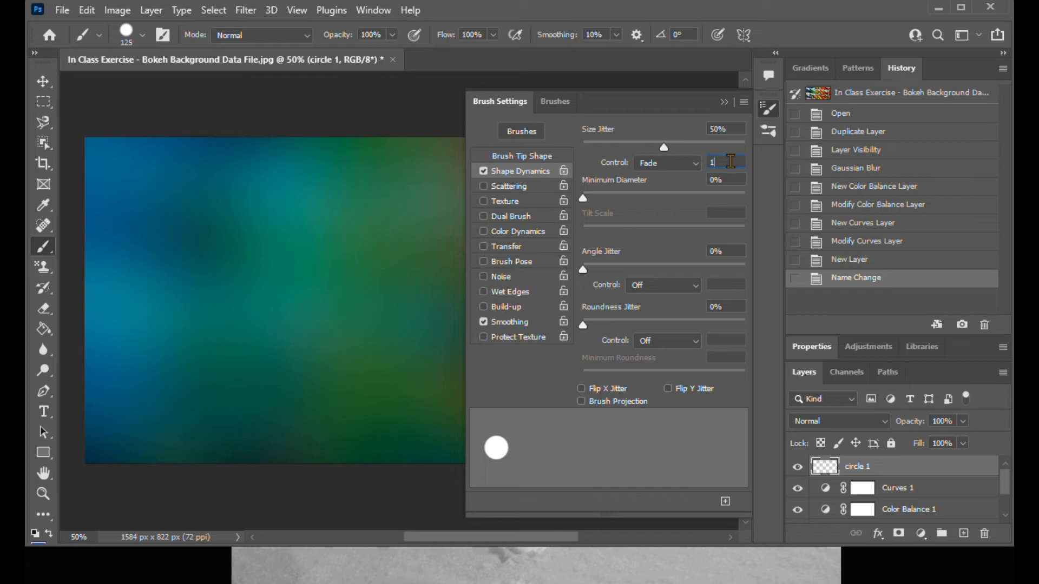
{"action": "left_click", "coordinate": [718, 179]}
{"action": "double_click", "coordinate": [718, 180]}
{"action": "type", "text": "100"}
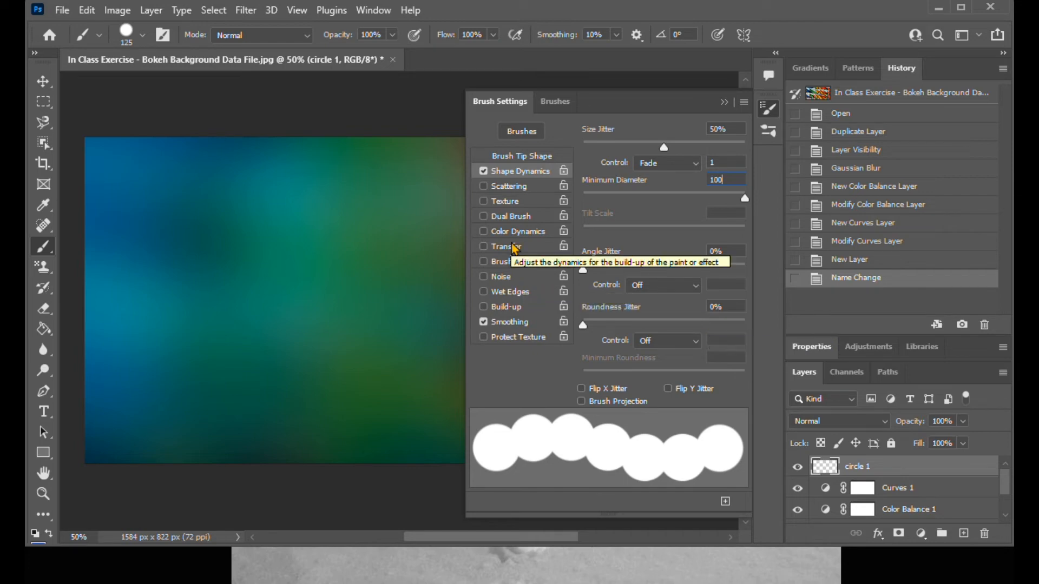
Enable brush Scattering on both axes with scatter at 1000% and count jitter at 100%
{"action": "left_click", "coordinate": [506, 189]}
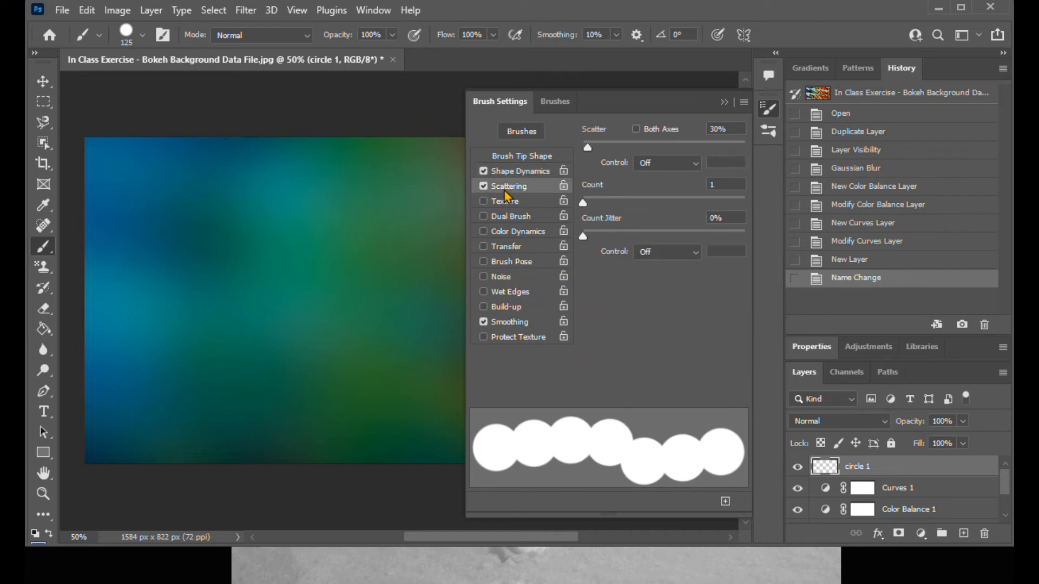
{"action": "left_click", "coordinate": [641, 137]}
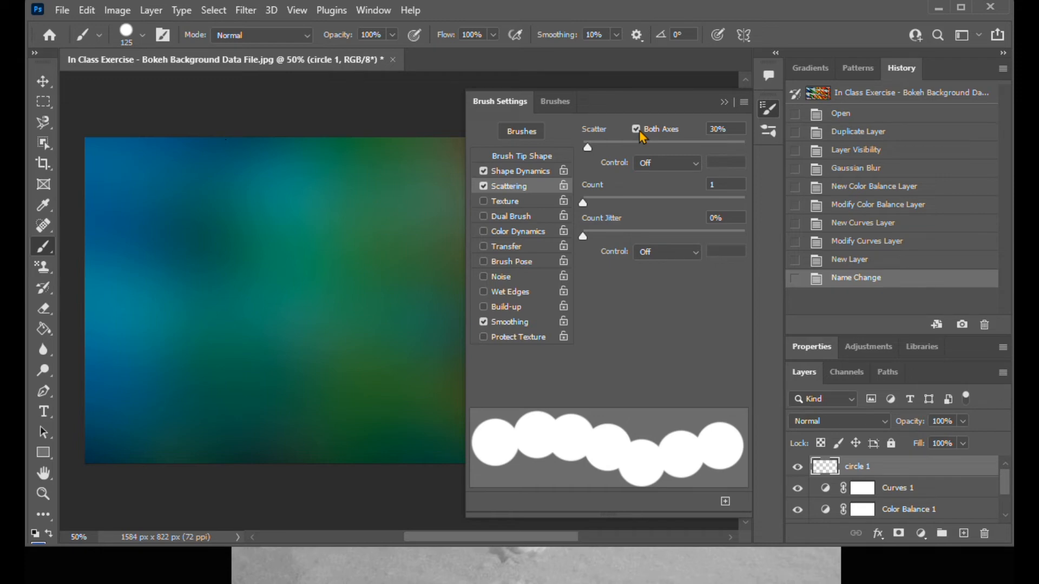
{"action": "left_click", "coordinate": [730, 131]}
{"action": "left_click_drag", "start_coordinate": [586, 149], "coordinate": [743, 154]}
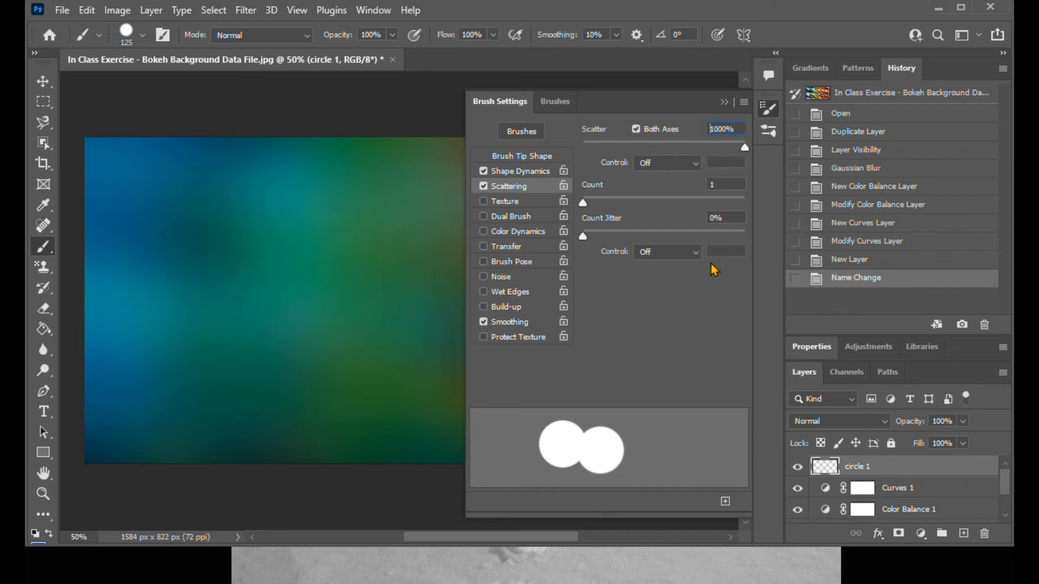
{"action": "left_click", "coordinate": [583, 235]}
{"action": "left_click_drag", "start_coordinate": [584, 235], "coordinate": [753, 236]}
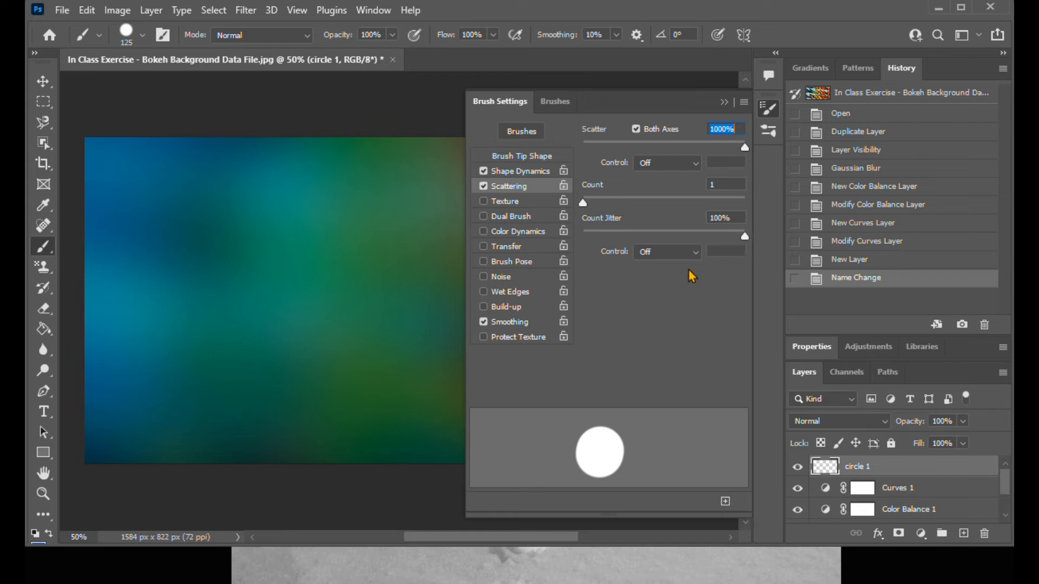
{"action": "left_click", "coordinate": [164, 37]}
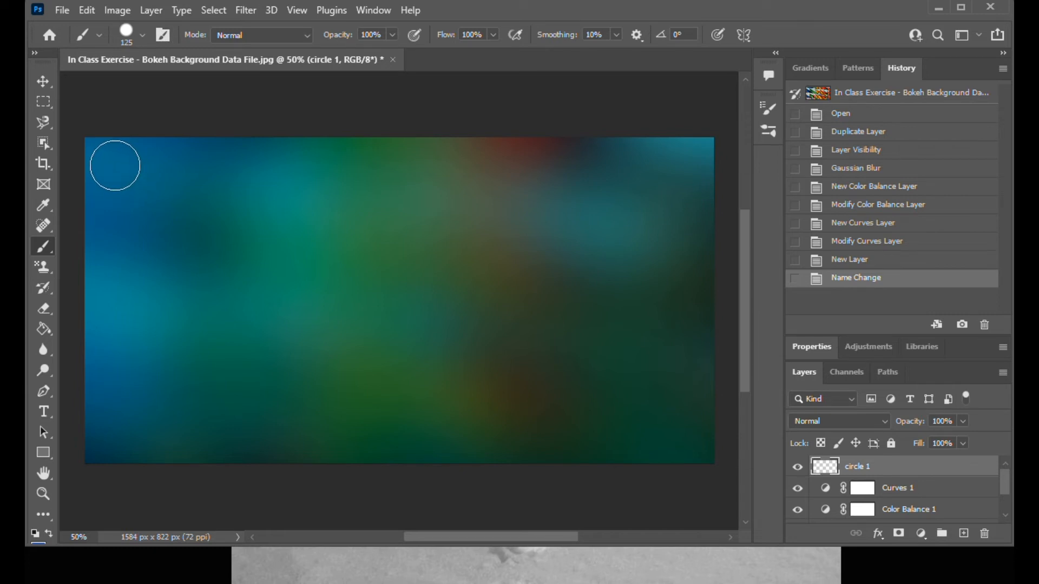
Paint scattered blue circles diagonally across the circle 1 layer and set its blend mode to Overlay
{"action": "left_click", "coordinate": [214, 222]}
{"action": "left_click_drag", "start_coordinate": [386, 289], "coordinate": [708, 420]}
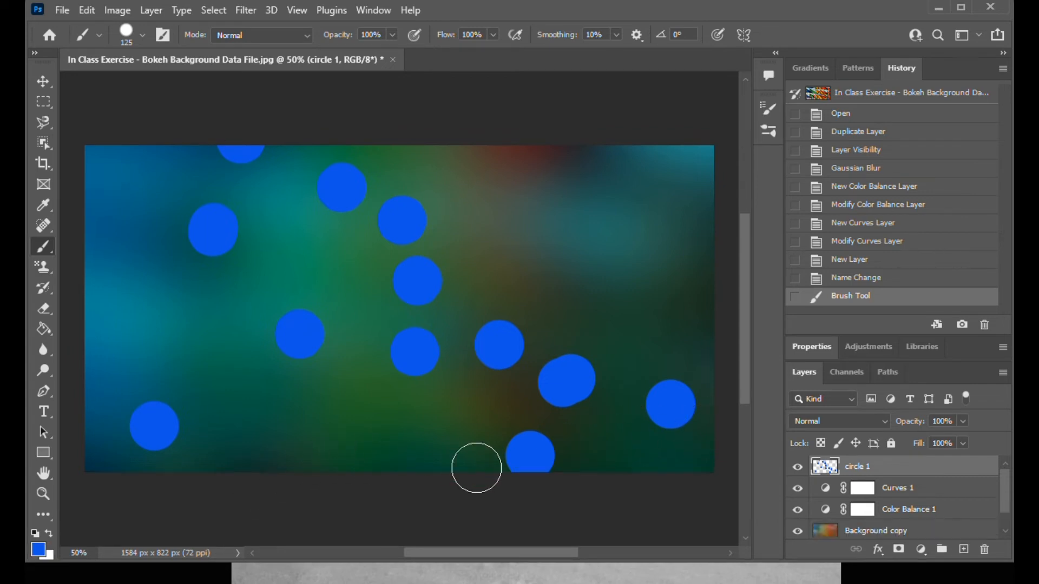
{"action": "left_click", "coordinate": [887, 422]}
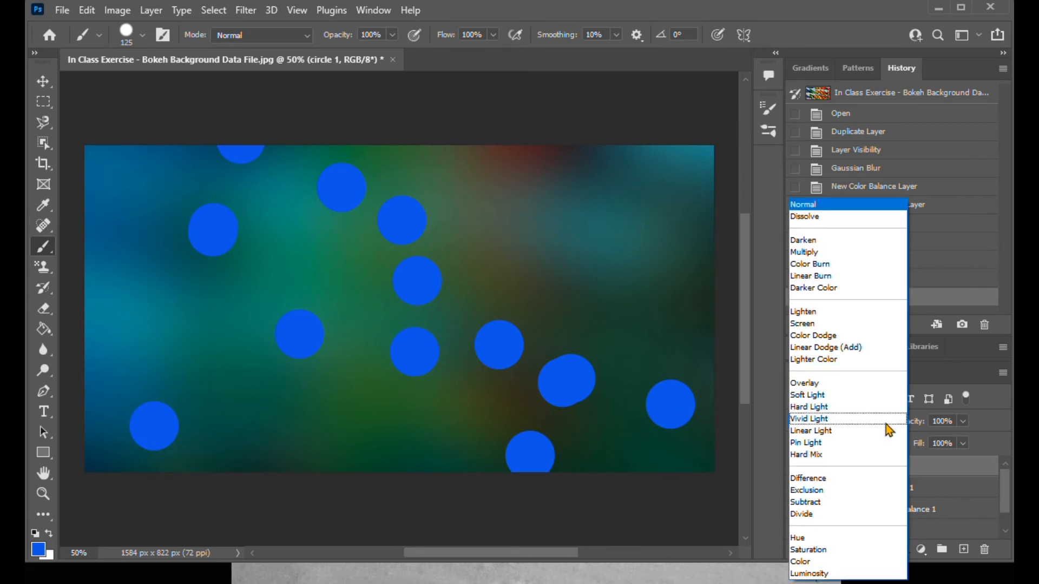
{"action": "left_click", "coordinate": [845, 385]}
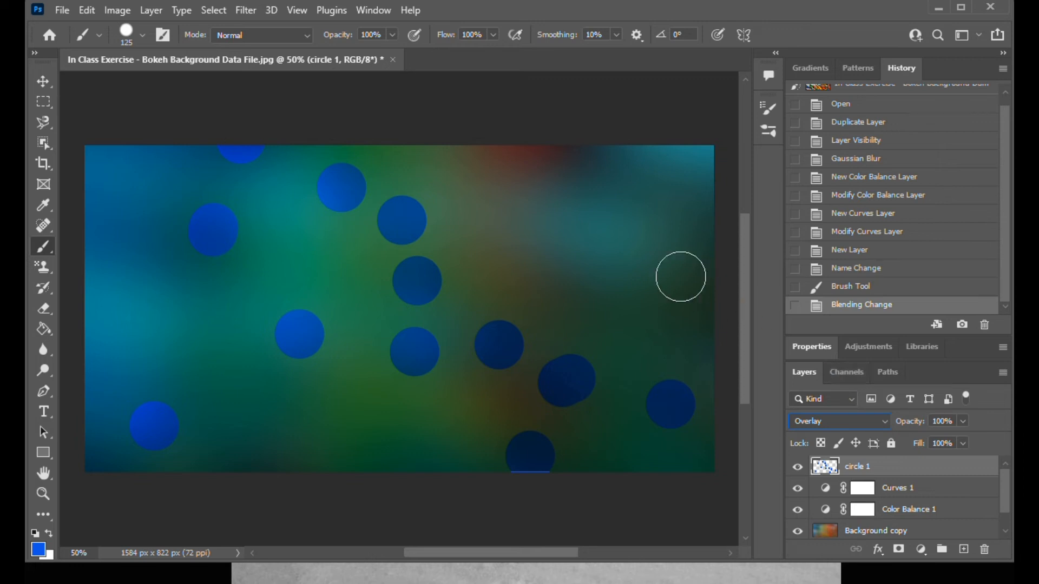
{"action": "left_click", "coordinate": [242, 13]}
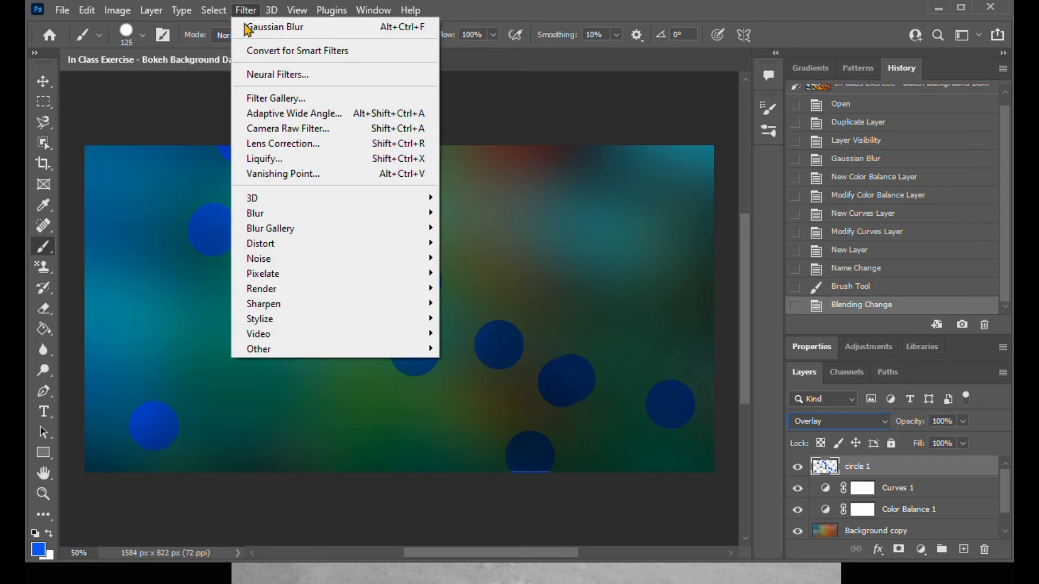
{"action": "left_click", "coordinate": [248, 31]}
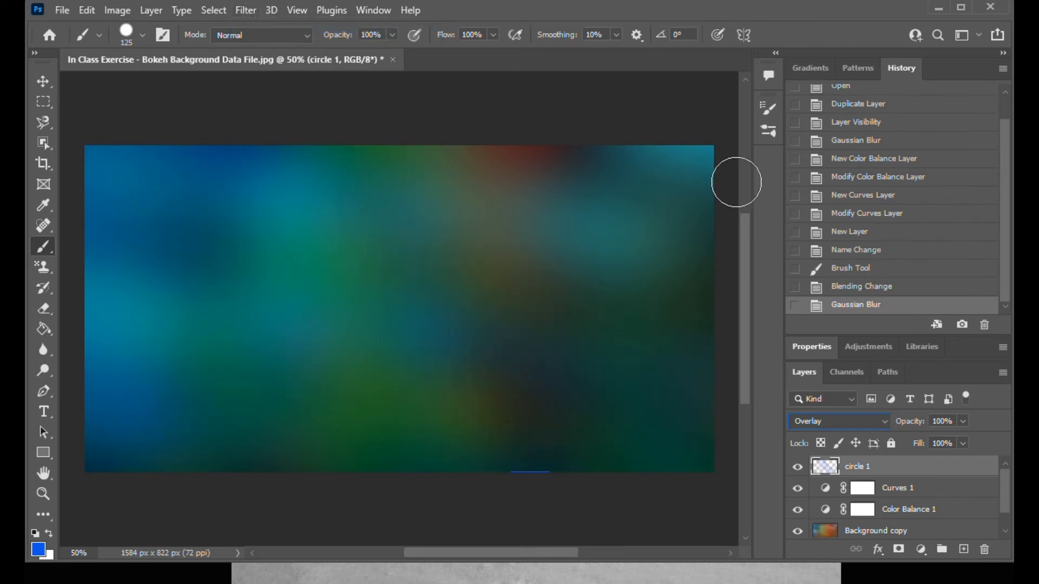
{"action": "left_click", "coordinate": [856, 292]}
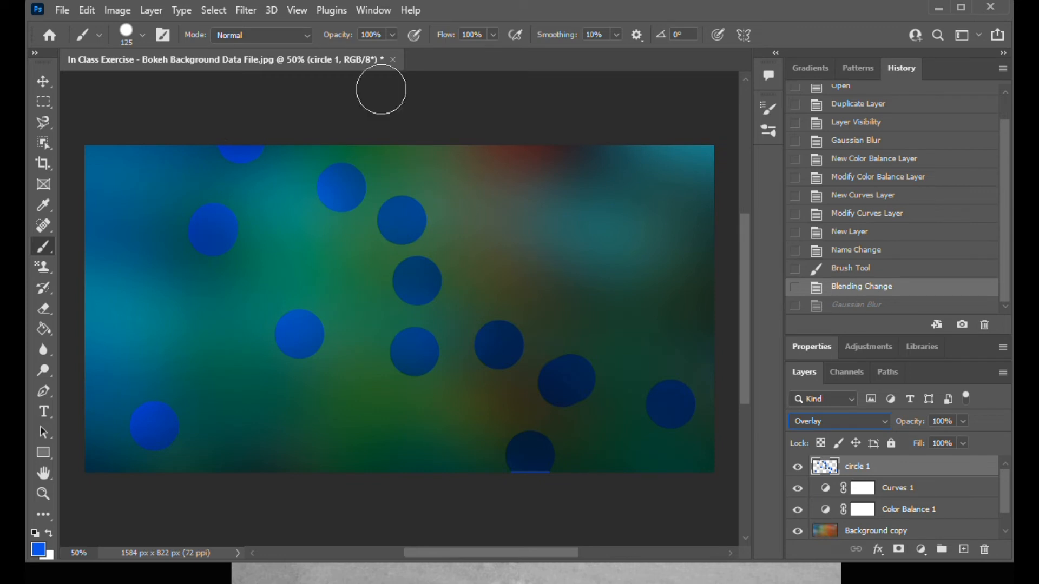
Apply a Gaussian Blur with a 30-pixel radius to the circle 1 layer
{"action": "left_click", "coordinate": [255, 19]}
{"action": "mouse_move", "coordinate": [273, 214]}
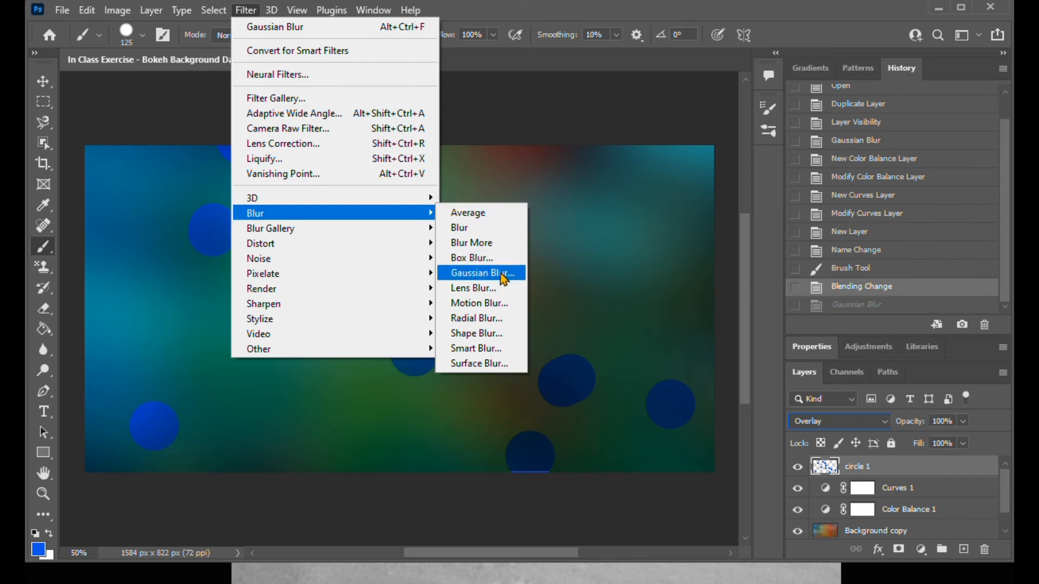
{"action": "left_click", "coordinate": [501, 273]}
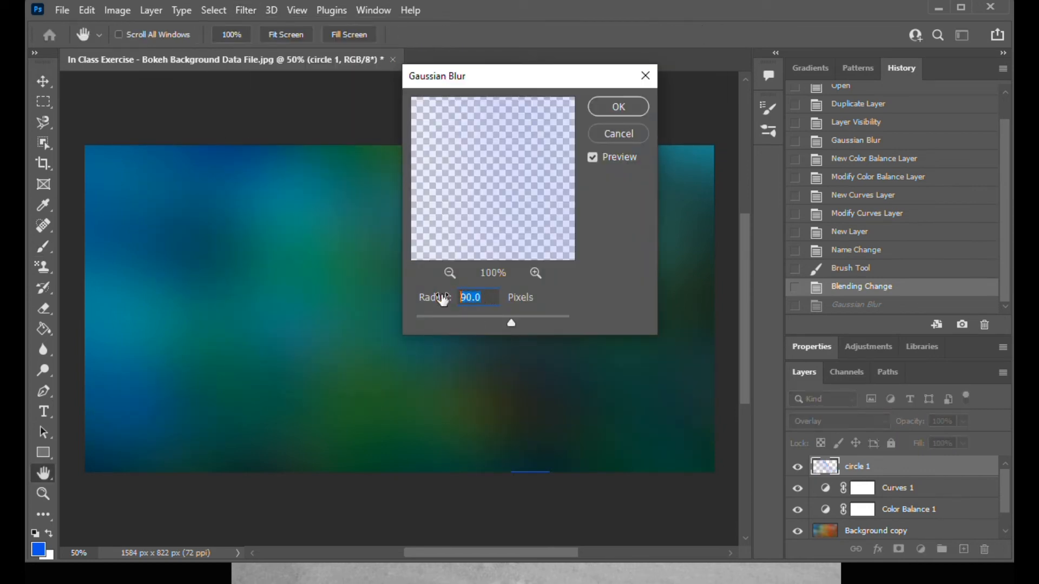
{"action": "type", "text": "30"}
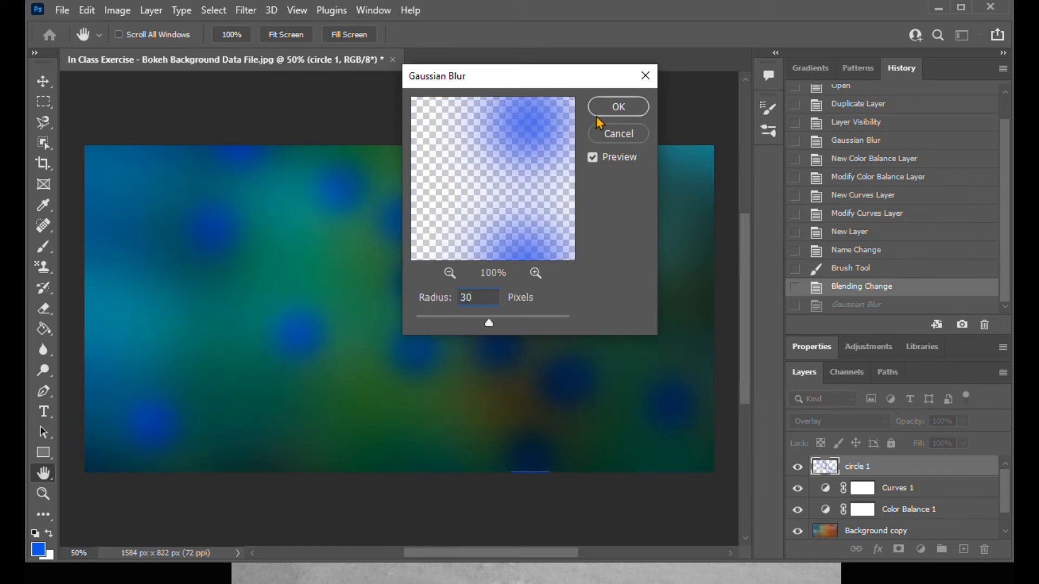
{"action": "left_click", "coordinate": [605, 108]}
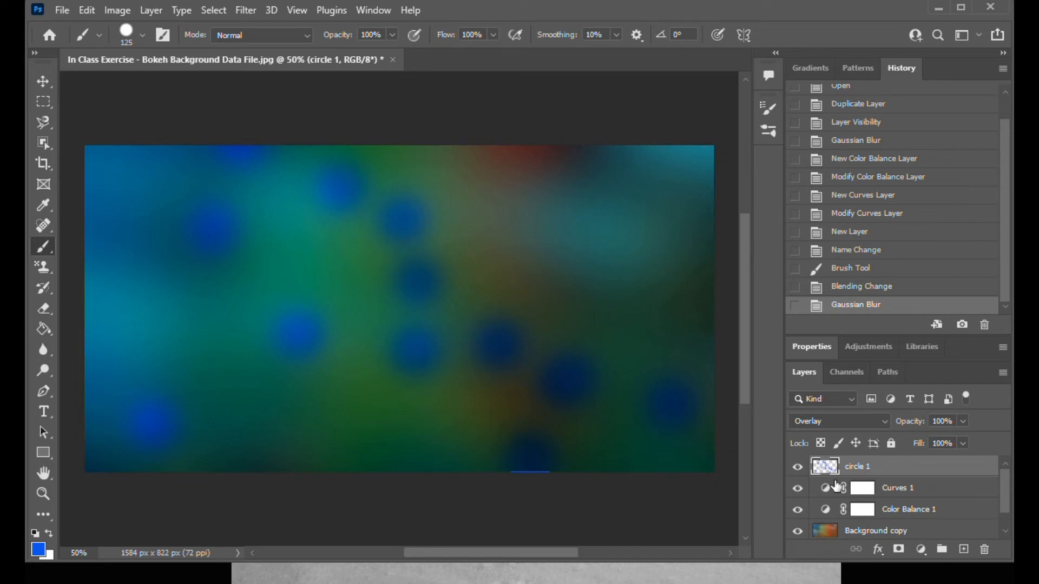
Lower the circle 1 layer's opacity to 55%
{"action": "left_click", "coordinate": [965, 425]}
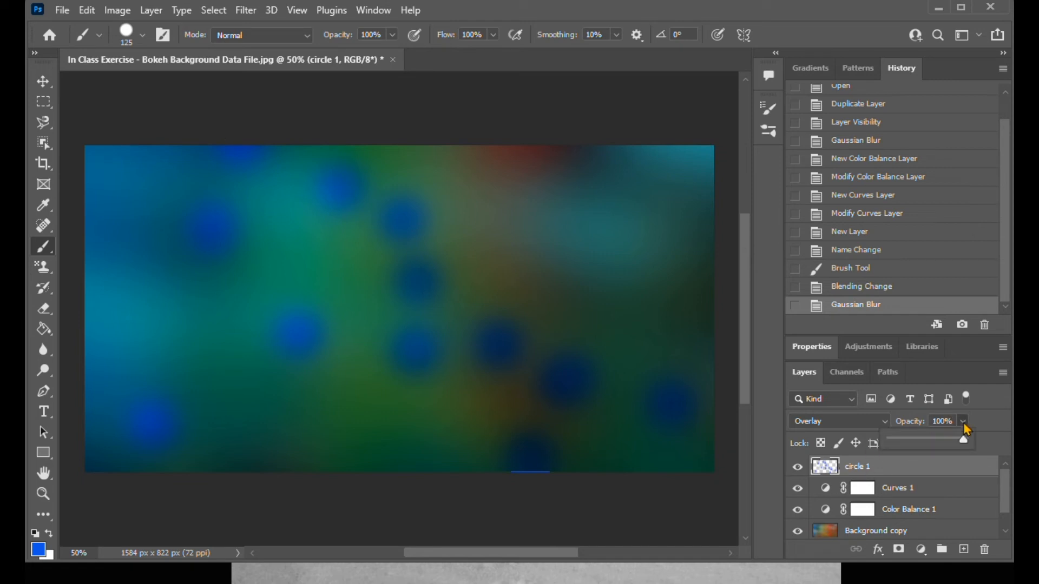
{"action": "left_click_drag", "start_coordinate": [967, 443], "coordinate": [928, 441]}
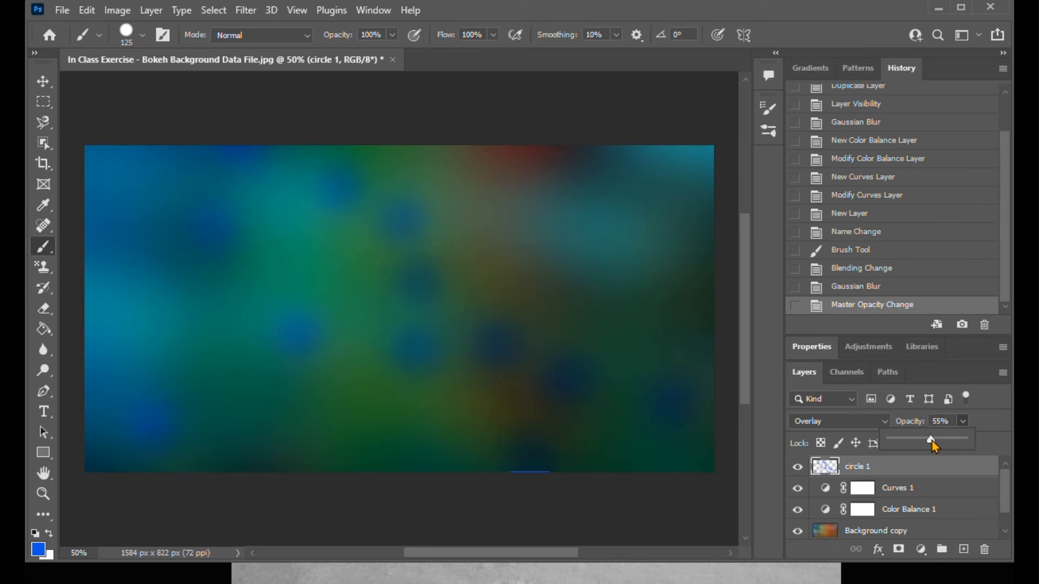
{"action": "left_click", "coordinate": [994, 427]}
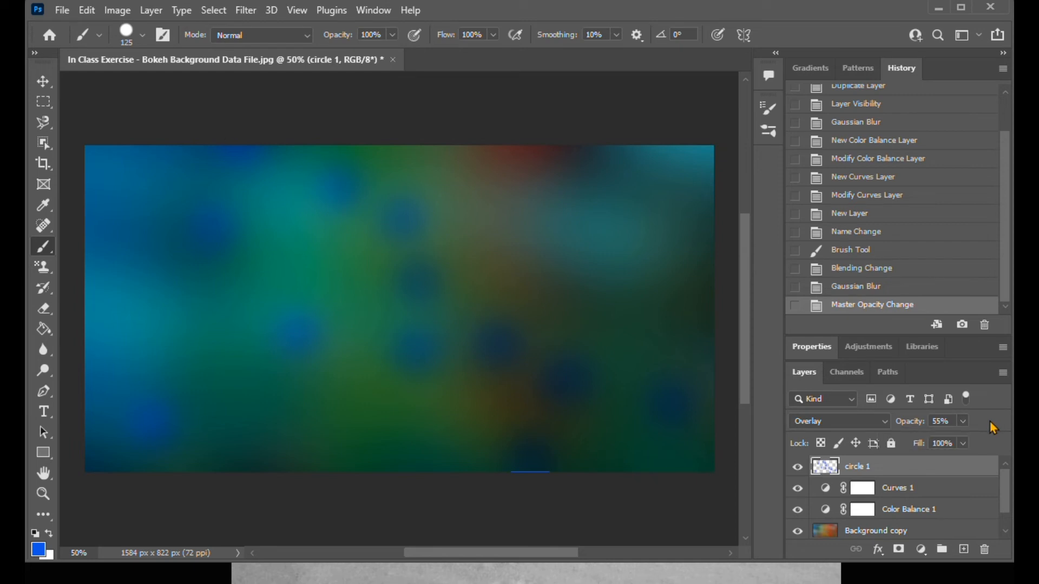
Create a new layer above circle 1 and name it circle 2
{"action": "left_click", "coordinate": [966, 550]}
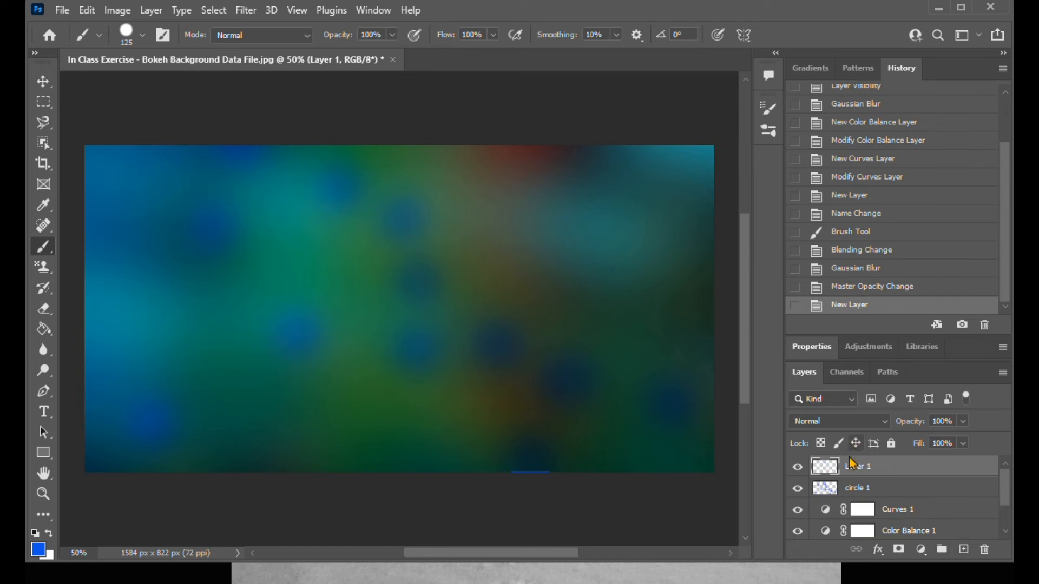
{"action": "double_click", "coordinate": [855, 466]}
{"action": "type", "text": "circle 2"}
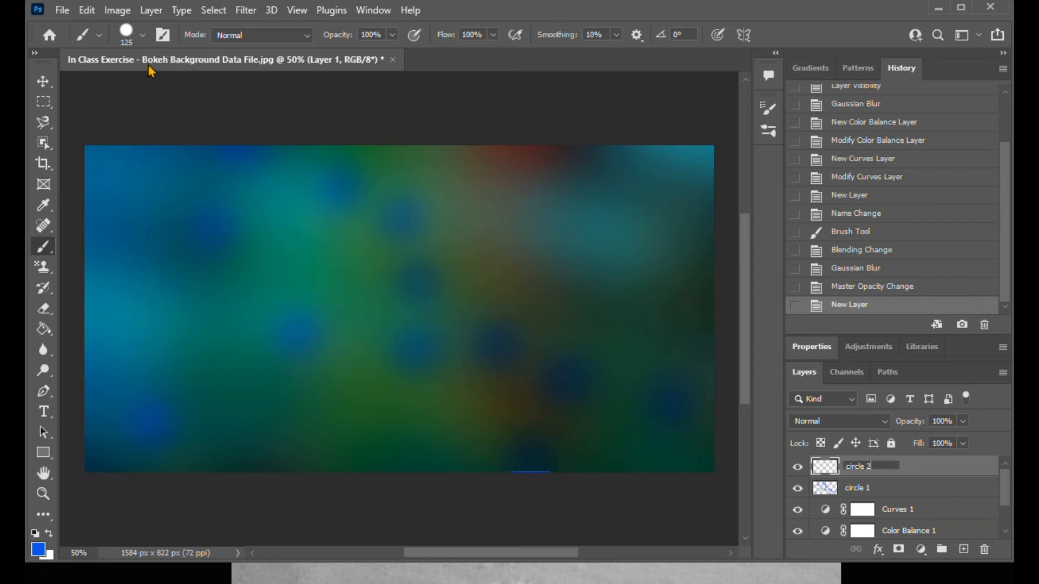
Set the brush size to 175 px
{"action": "left_click", "coordinate": [143, 36]}
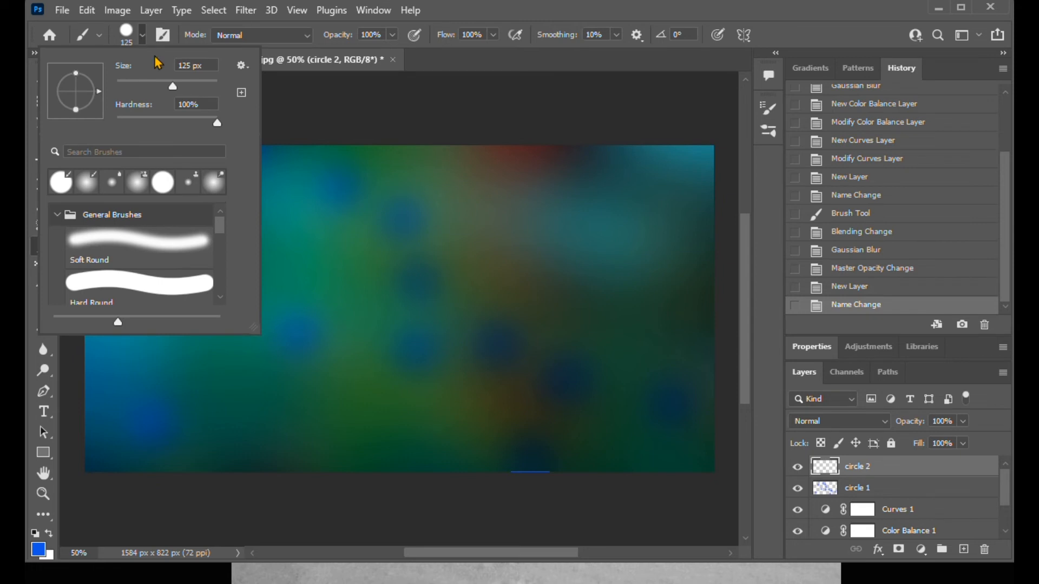
{"action": "double_click", "coordinate": [173, 65]}
{"action": "type", "text": "175"}
{"action": "left_click", "coordinate": [127, 36]}
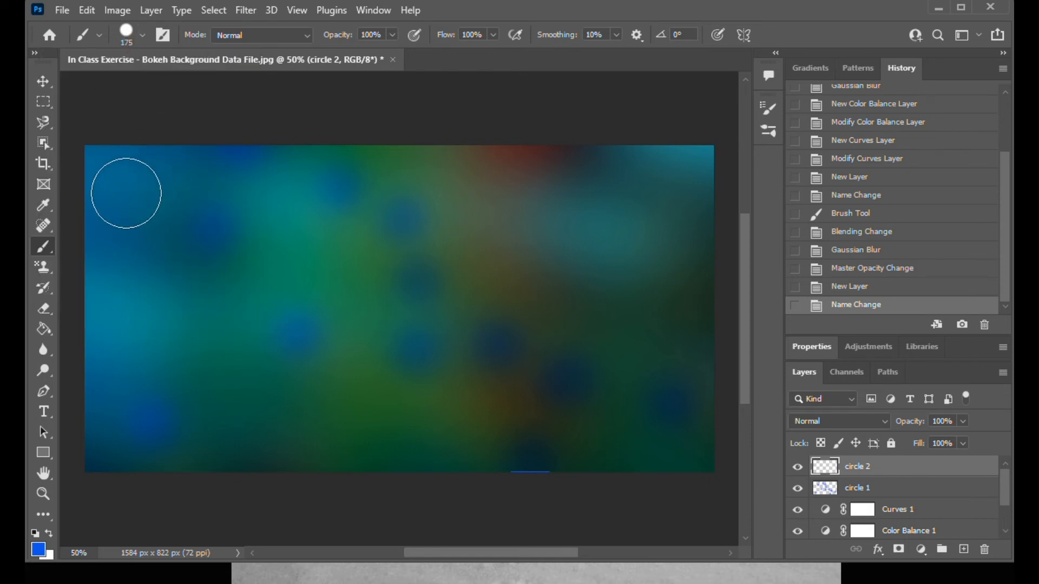
{"action": "left_click", "coordinate": [276, 407]}
{"action": "left_click", "coordinate": [259, 316]}
{"action": "left_click", "coordinate": [128, 229]}
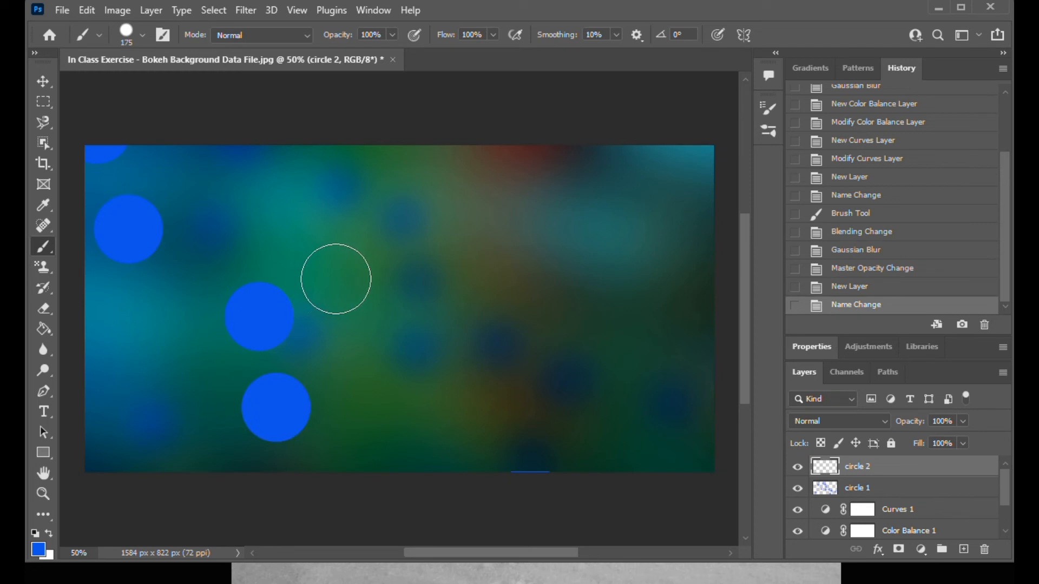
{"action": "left_click", "coordinate": [561, 386]}
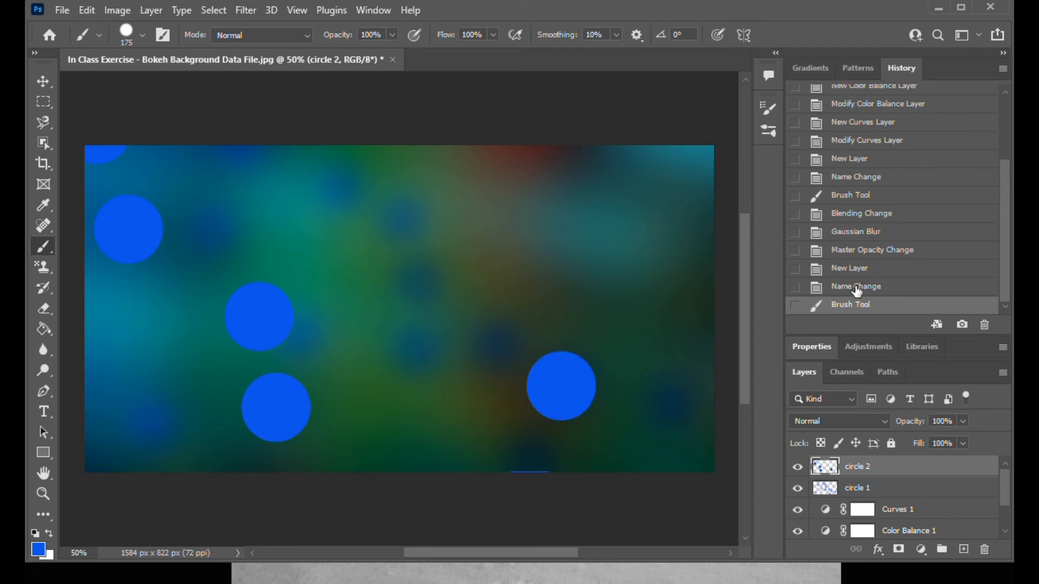
{"action": "left_click", "coordinate": [857, 291]}
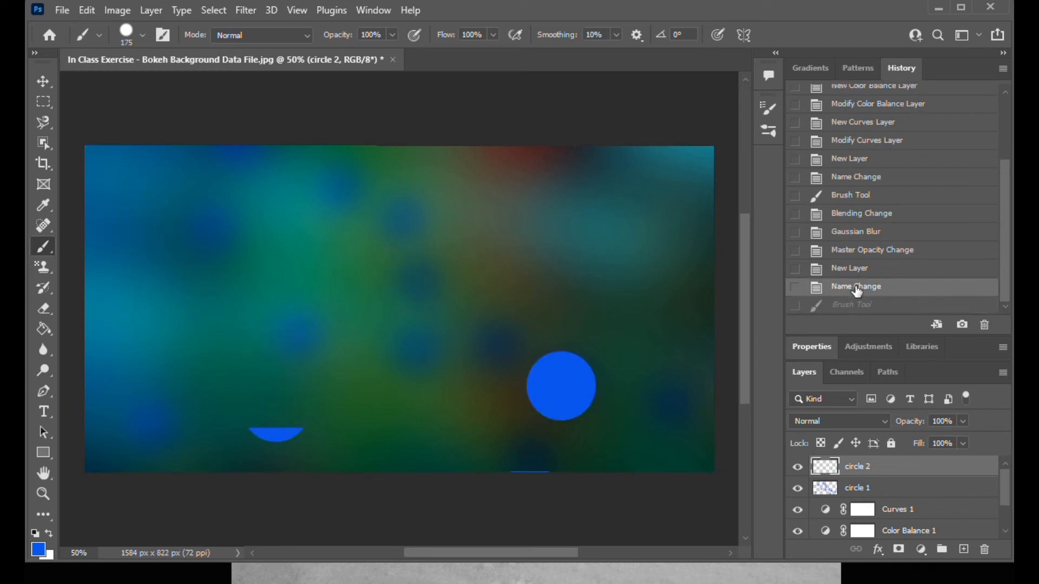
Change the foreground color to the lighter blue 6182e0
{"action": "left_click", "coordinate": [36, 556]}
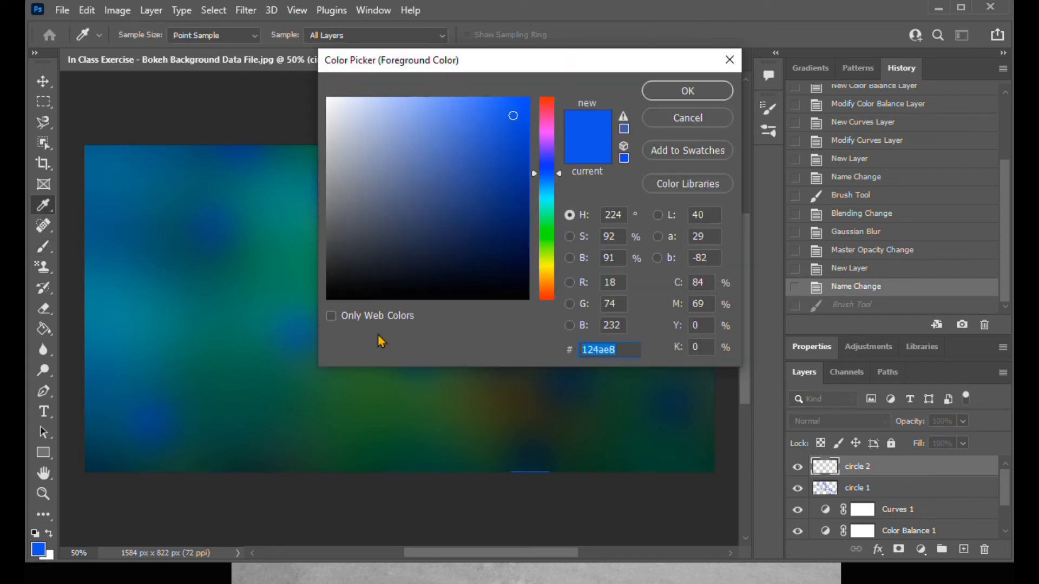
{"action": "left_click", "coordinate": [474, 179]}
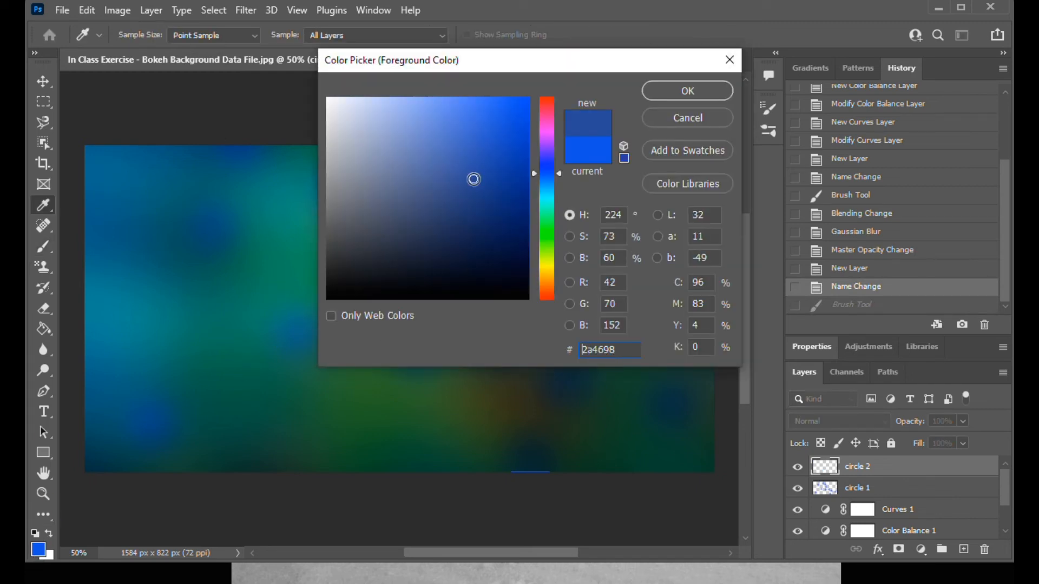
{"action": "left_click", "coordinate": [453, 179]}
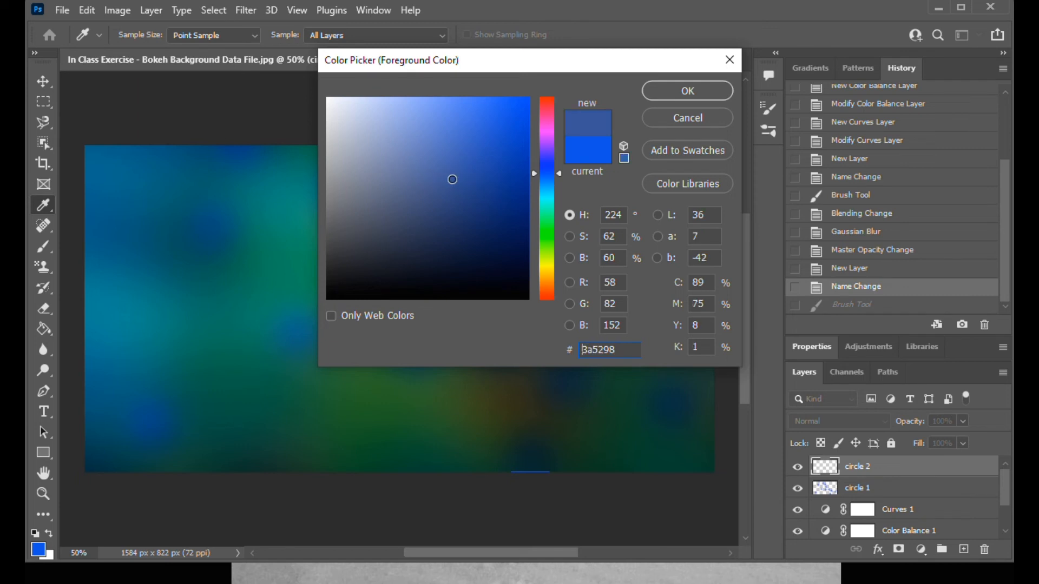
{"action": "left_click", "coordinate": [442, 125]}
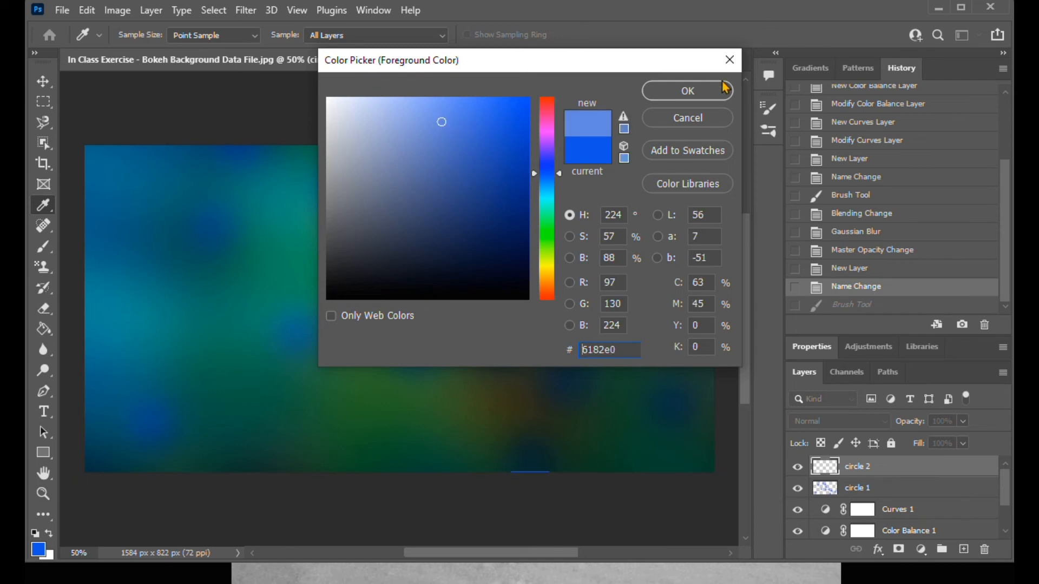
{"action": "left_click", "coordinate": [706, 92]}
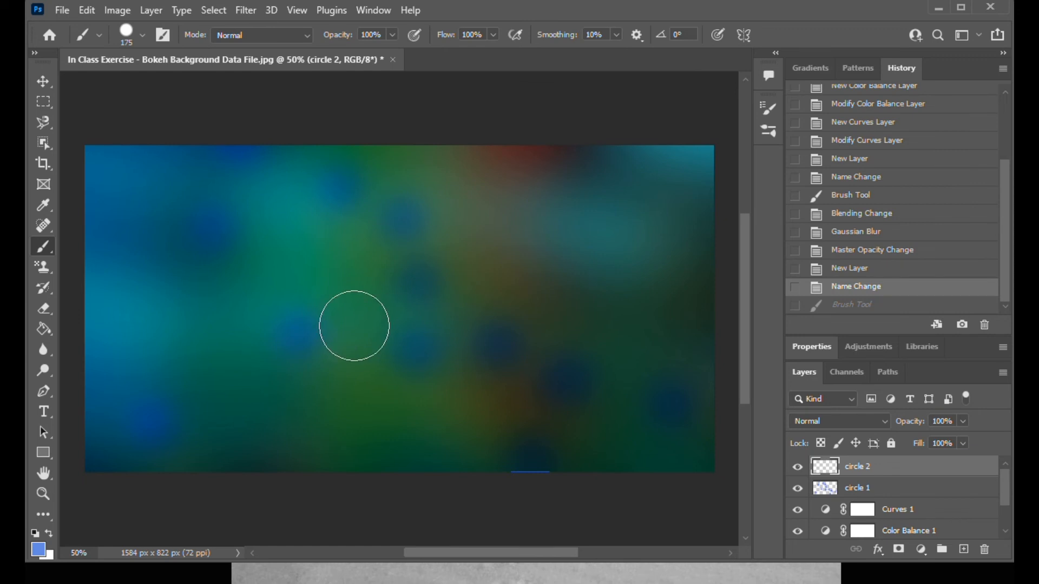
Paint scattered light blue circles across the whole image on the circle 2 layer
{"action": "left_click", "coordinate": [153, 345]}
{"action": "left_click", "coordinate": [213, 302]}
{"action": "left_click", "coordinate": [320, 300]}
{"action": "left_click", "coordinate": [148, 454]}
{"action": "left_click", "coordinate": [327, 157]}
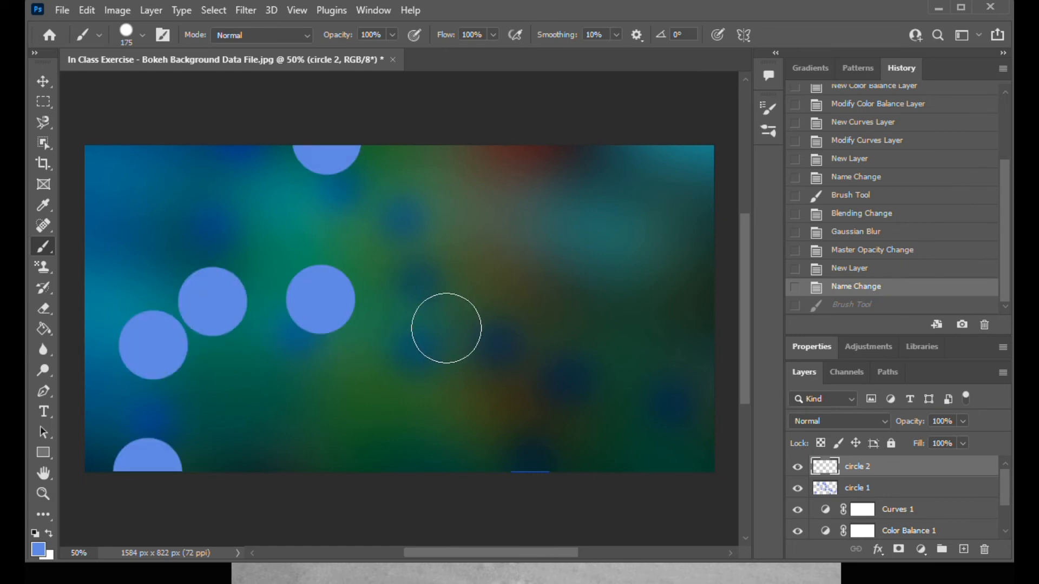
{"action": "left_click", "coordinate": [408, 338]}
{"action": "left_click", "coordinate": [567, 465]}
{"action": "left_click", "coordinate": [405, 269]}
{"action": "left_click", "coordinate": [317, 439]}
{"action": "left_click_drag", "start_coordinate": [647, 306], "coordinate": [675, 209]}
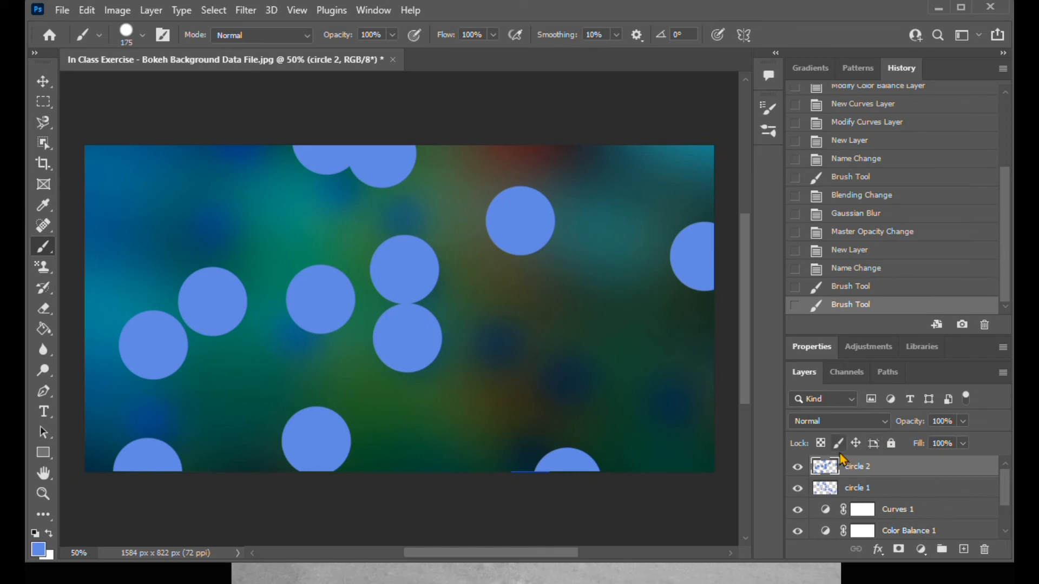
Set the circle 2 layer's blend mode to Overlay and its opacity to 60%
{"action": "left_click", "coordinate": [876, 423]}
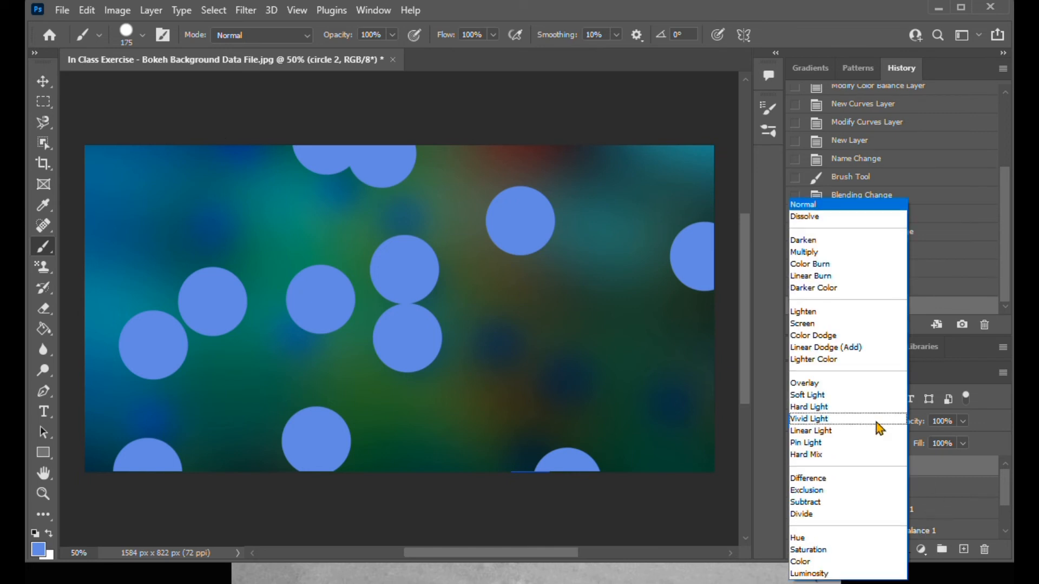
{"action": "left_click", "coordinate": [848, 383]}
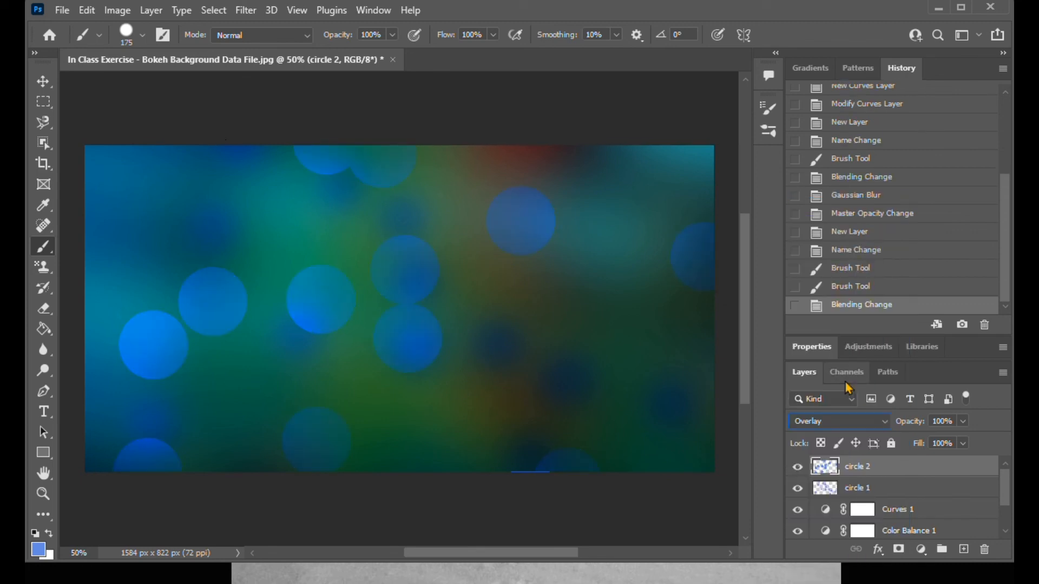
{"action": "left_click", "coordinate": [964, 422]}
{"action": "left_click_drag", "start_coordinate": [962, 439], "coordinate": [931, 439]}
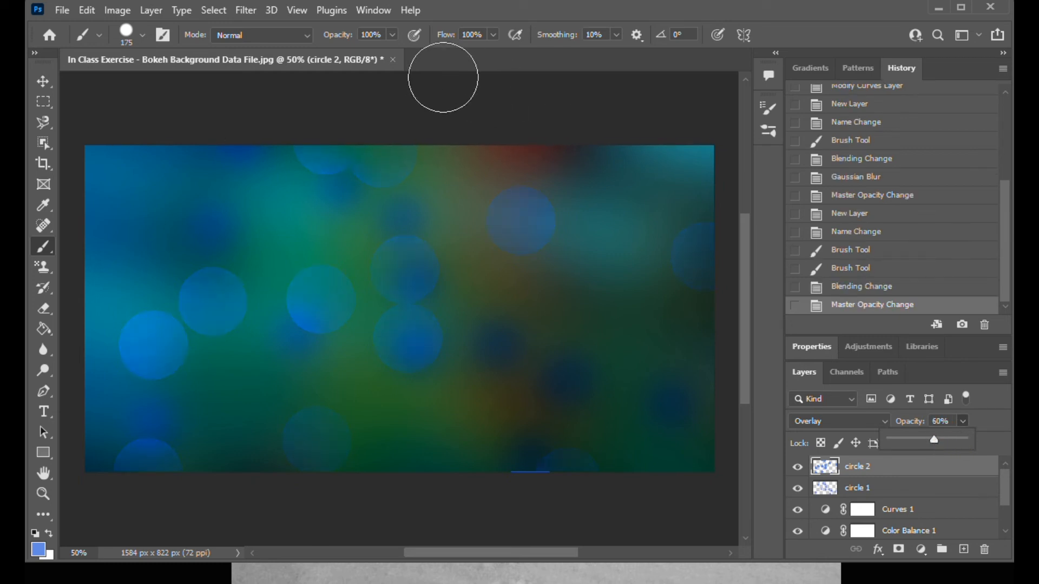
Apply a Gaussian Blur with a 15-pixel radius to the circle 2 layer
{"action": "left_click", "coordinate": [247, 11]}
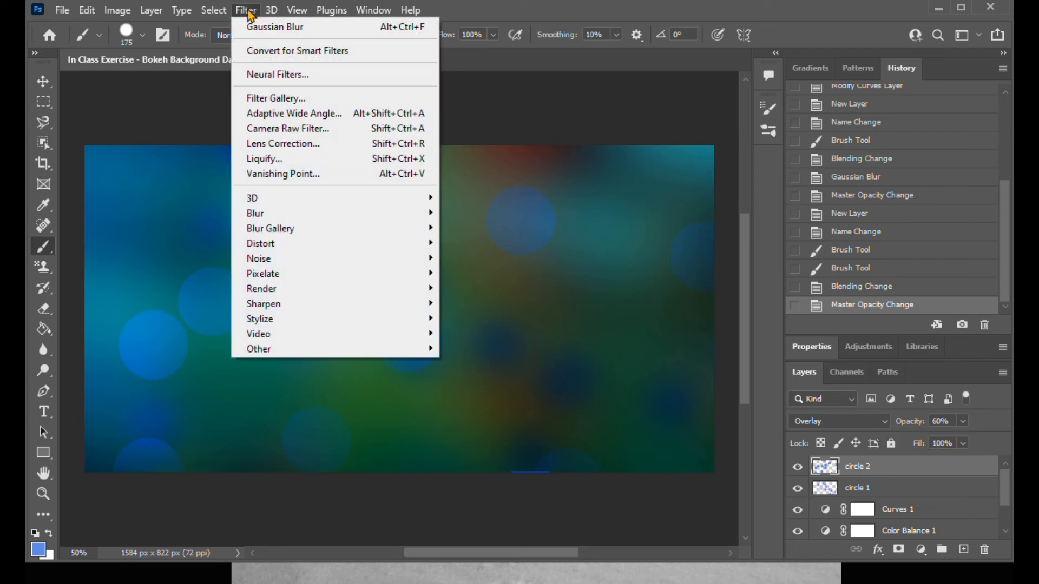
{"action": "mouse_move", "coordinate": [284, 215]}
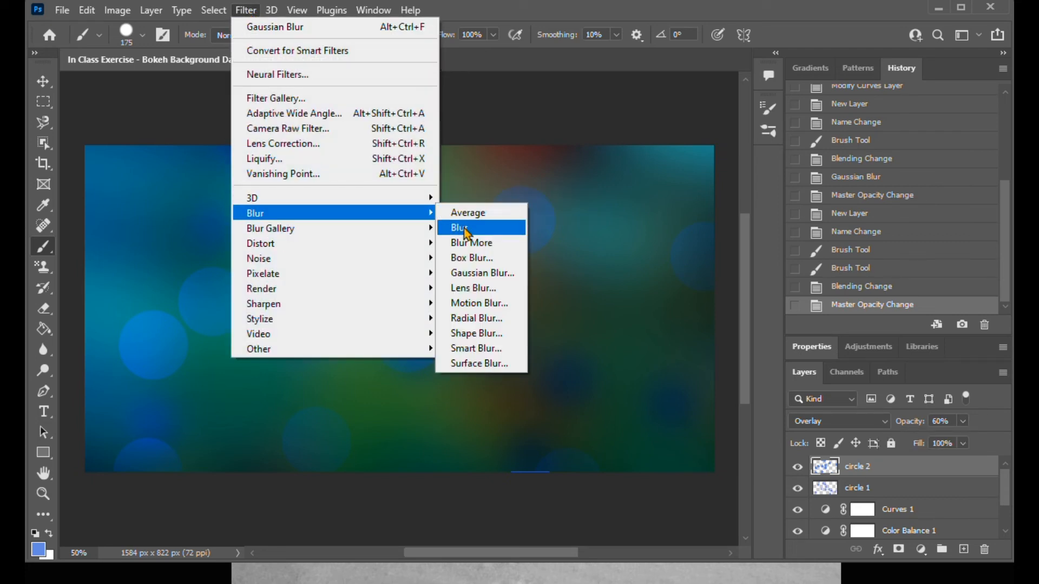
{"action": "left_click", "coordinate": [474, 277]}
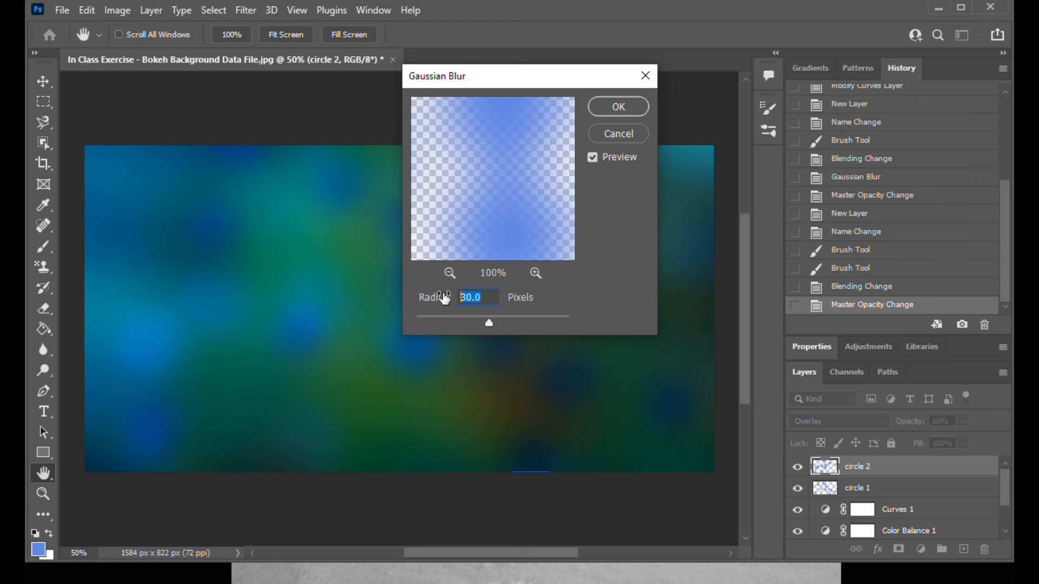
{"action": "type", "text": "15"}
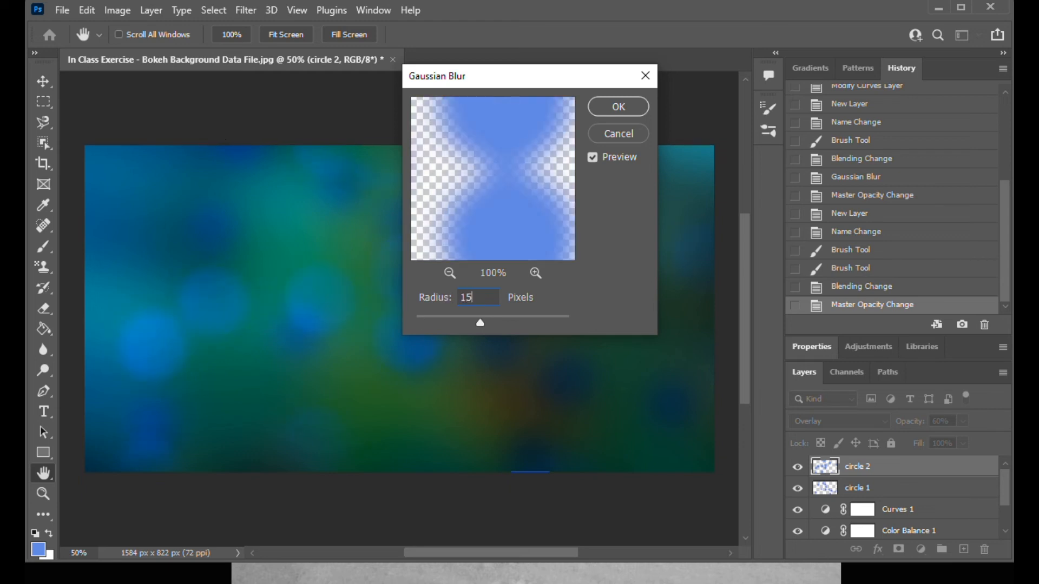
{"action": "left_click", "coordinate": [617, 107]}
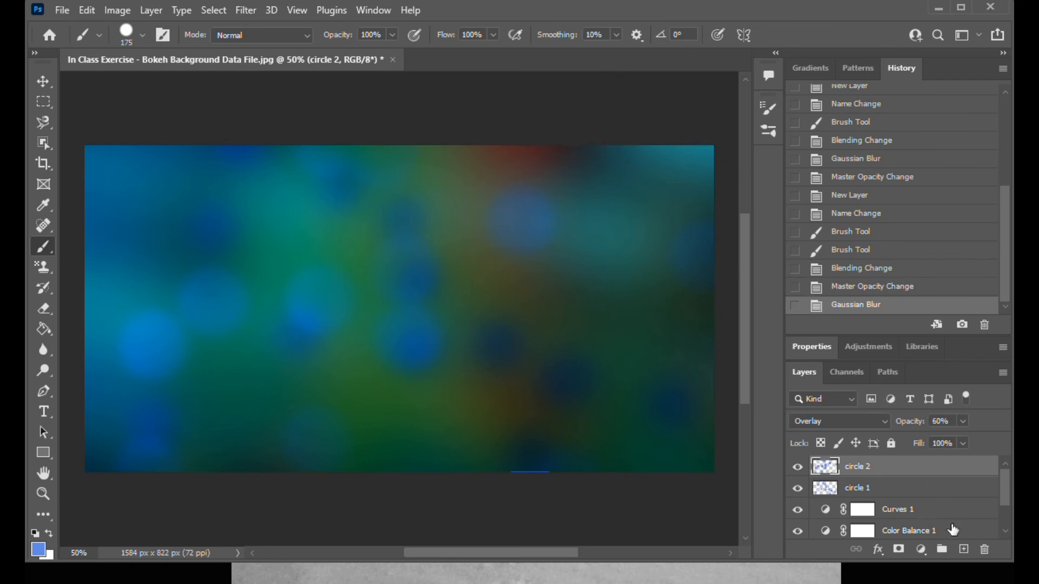
Add a new layer above circle 2 and name it circle 3
{"action": "left_click", "coordinate": [963, 549]}
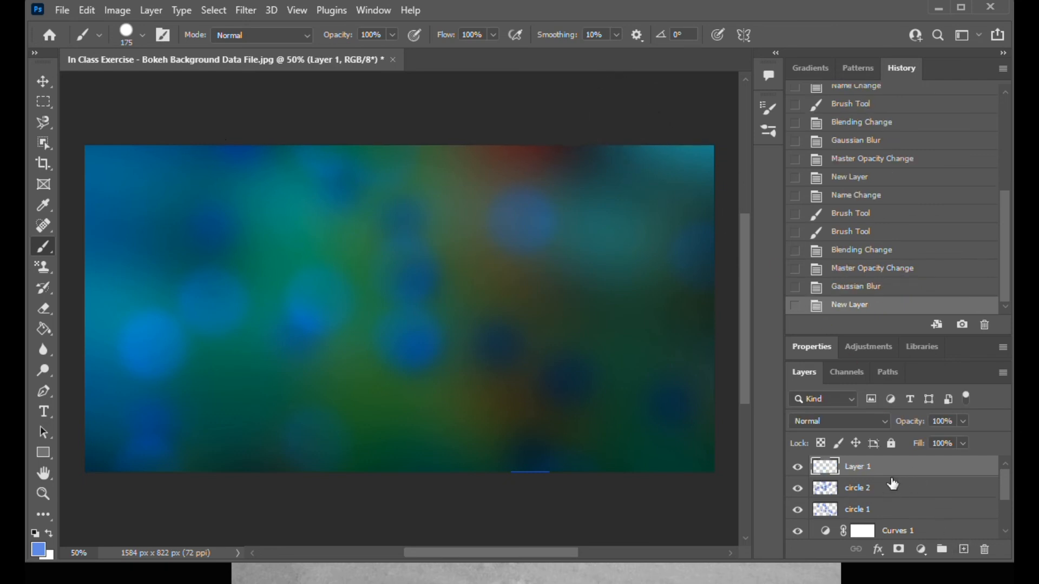
{"action": "double_click", "coordinate": [860, 468]}
{"action": "type", "text": "circle 3"}
Set the brush size to 200 px and the foreground color to the pale blue adbce6
{"action": "left_click", "coordinate": [140, 37]}
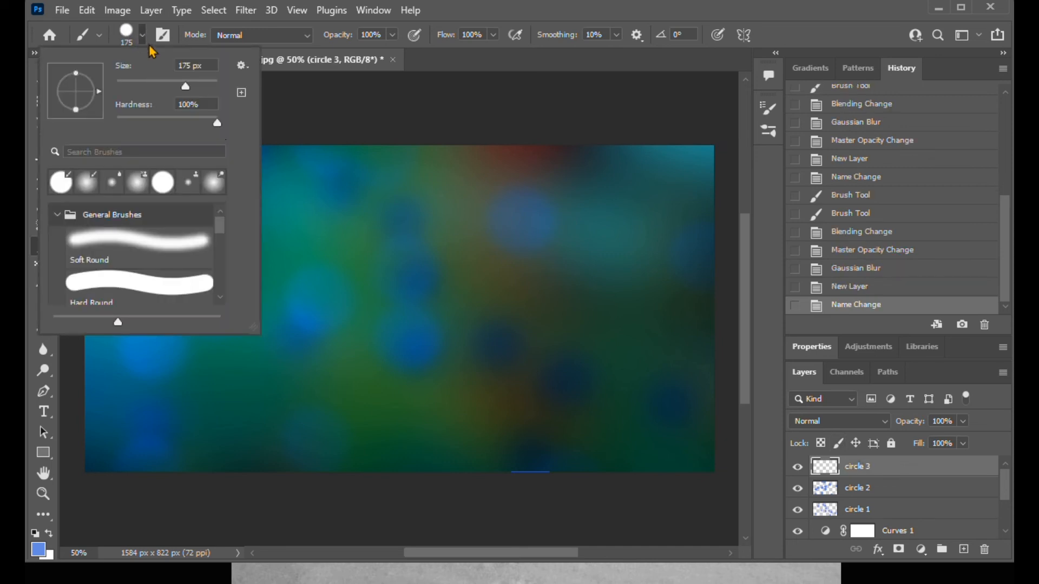
{"action": "left_click", "coordinate": [199, 65]}
{"action": "type", "text": "200"}
{"action": "left_click", "coordinate": [133, 36]}
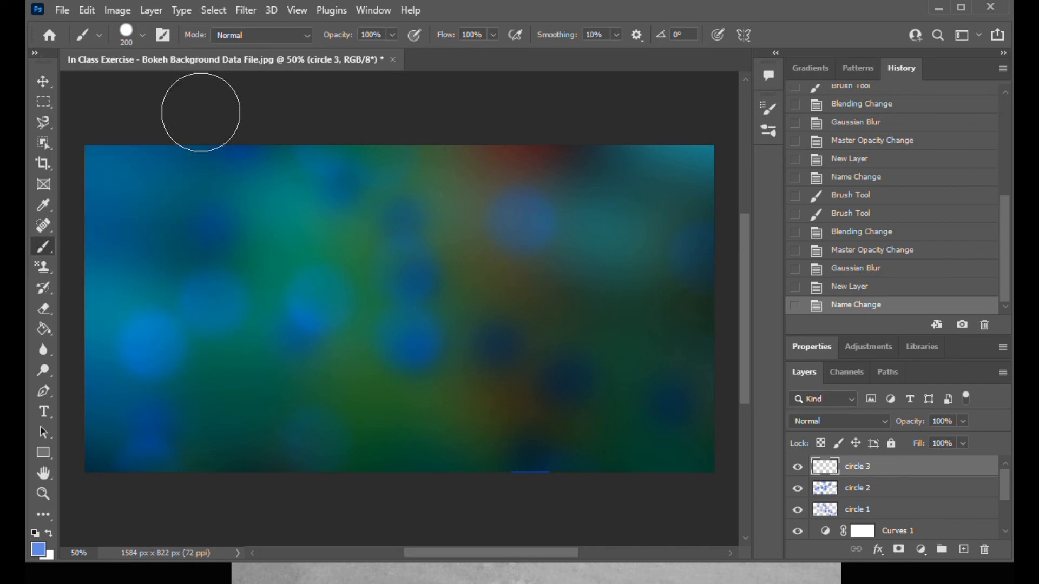
{"action": "left_click", "coordinate": [36, 553]}
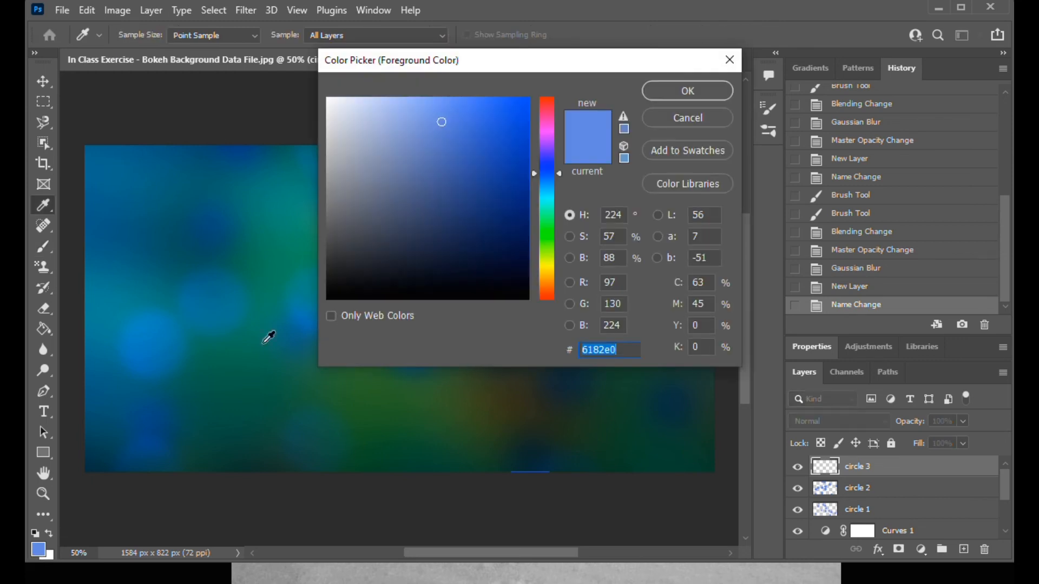
{"action": "left_click", "coordinate": [377, 118]}
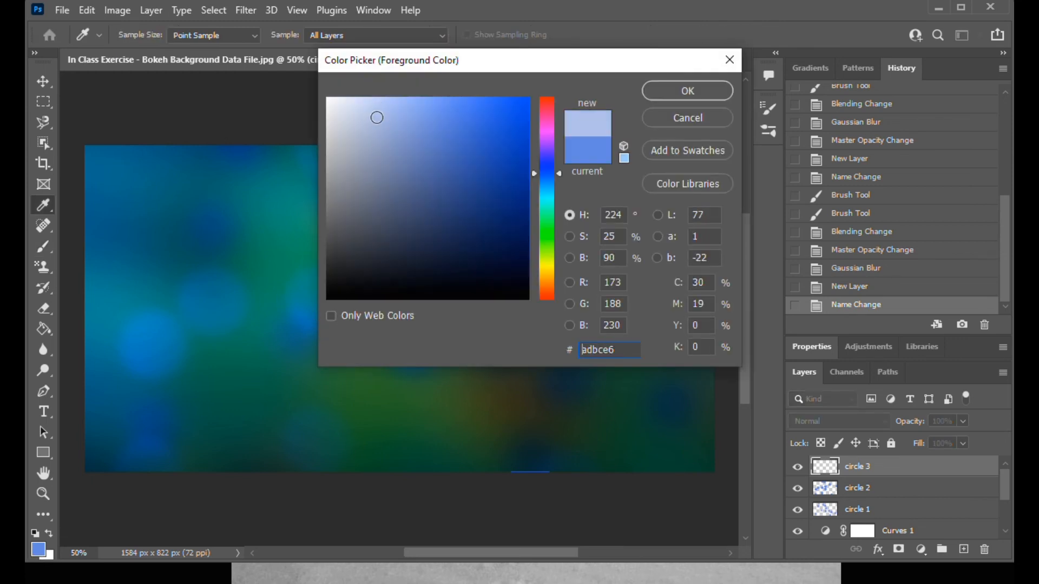
{"action": "left_click", "coordinate": [697, 92]}
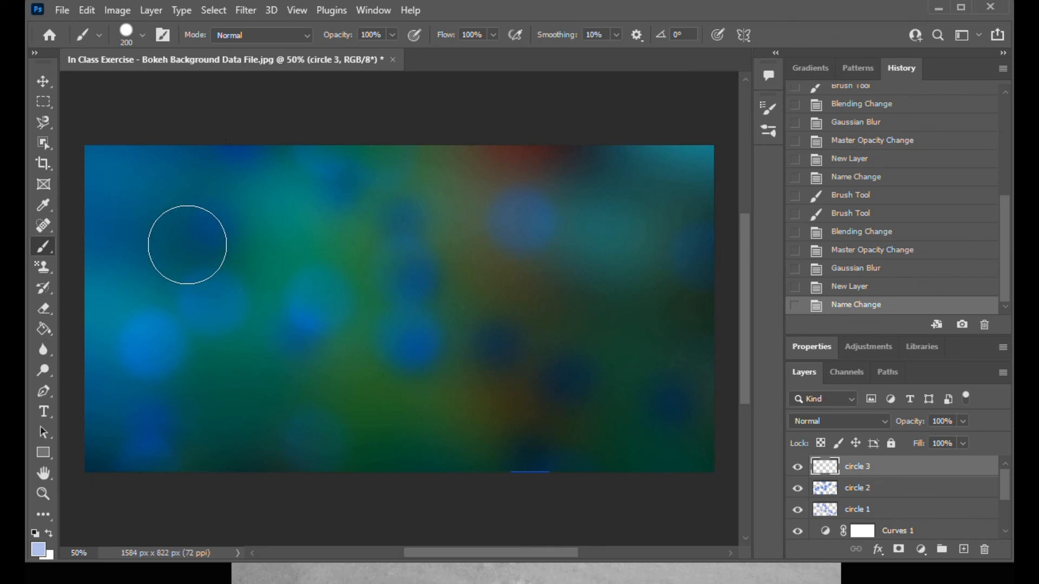
Paint ten scattered pale blue circles across the image on the circle 3 layer, some cut off by its edges
{"action": "left_click", "coordinate": [69, 301]}
{"action": "left_click", "coordinate": [282, 280]}
{"action": "left_click", "coordinate": [467, 332]}
{"action": "left_click", "coordinate": [681, 168]}
{"action": "left_click", "coordinate": [467, 465]}
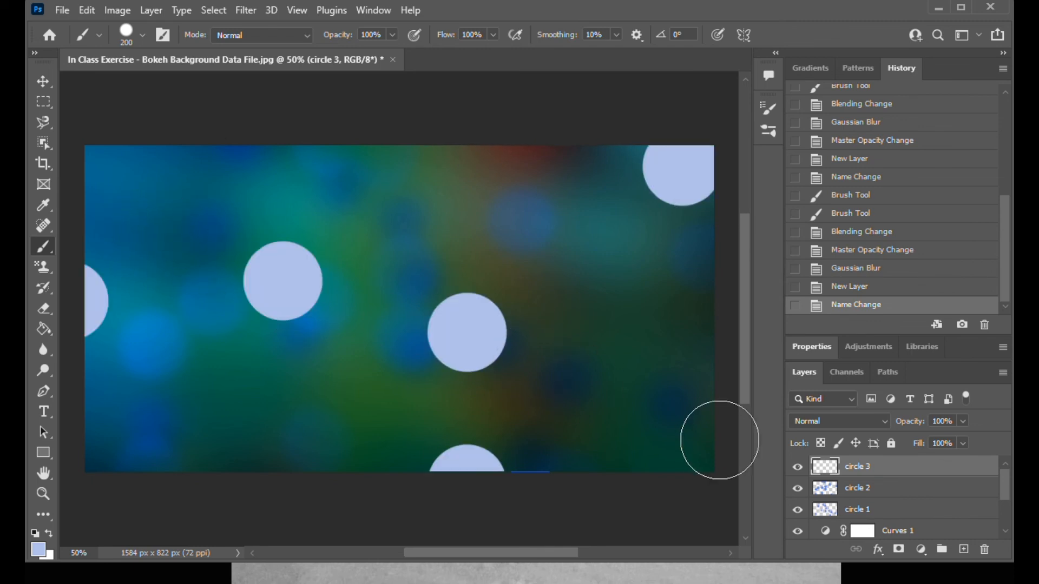
{"action": "left_click", "coordinate": [201, 235]}
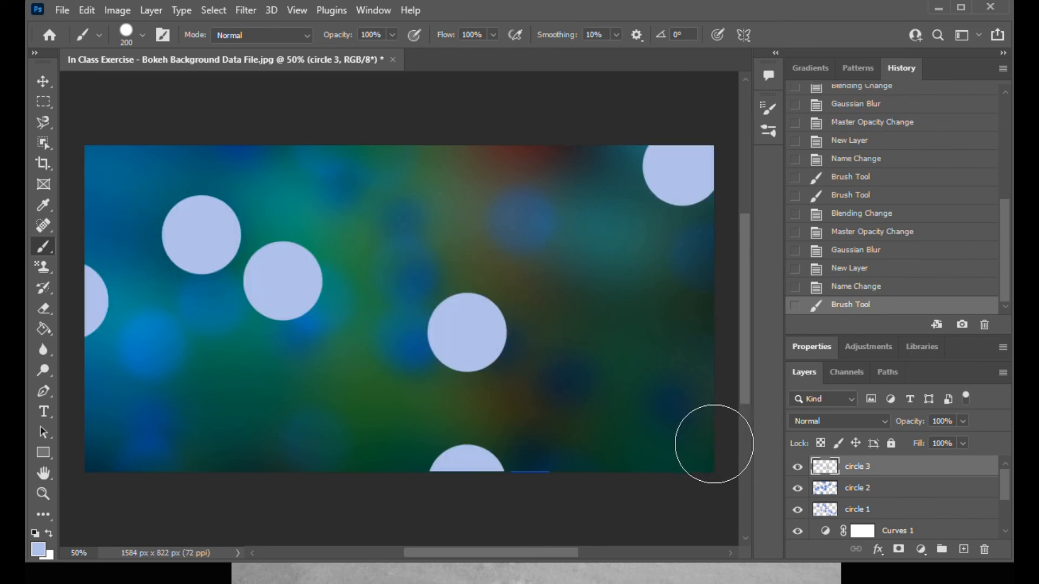
{"action": "left_click", "coordinate": [651, 400]}
{"action": "left_click", "coordinate": [542, 236]}
{"action": "left_click", "coordinate": [462, 358]}
{"action": "left_click", "coordinate": [370, 466]}
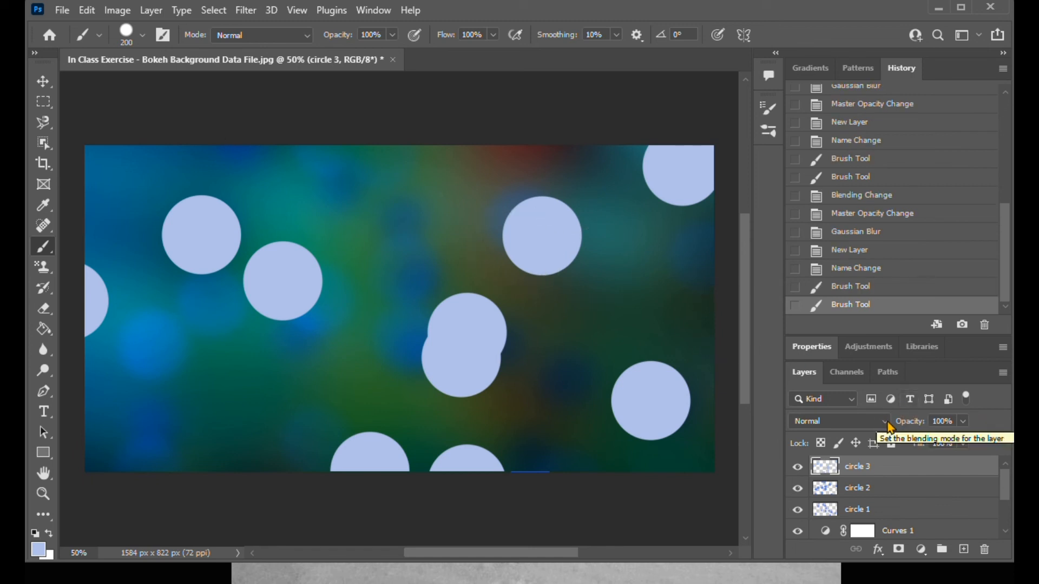
Set the circle 3 layer's blend mode to Overlay and its opacity to 70%
{"action": "left_click", "coordinate": [886, 423]}
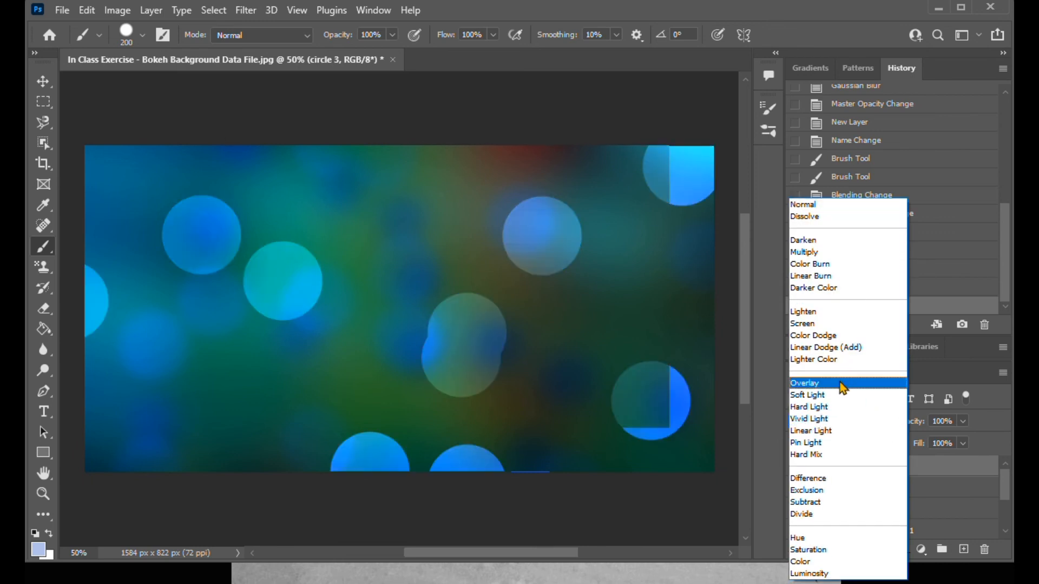
{"action": "left_click", "coordinate": [839, 384]}
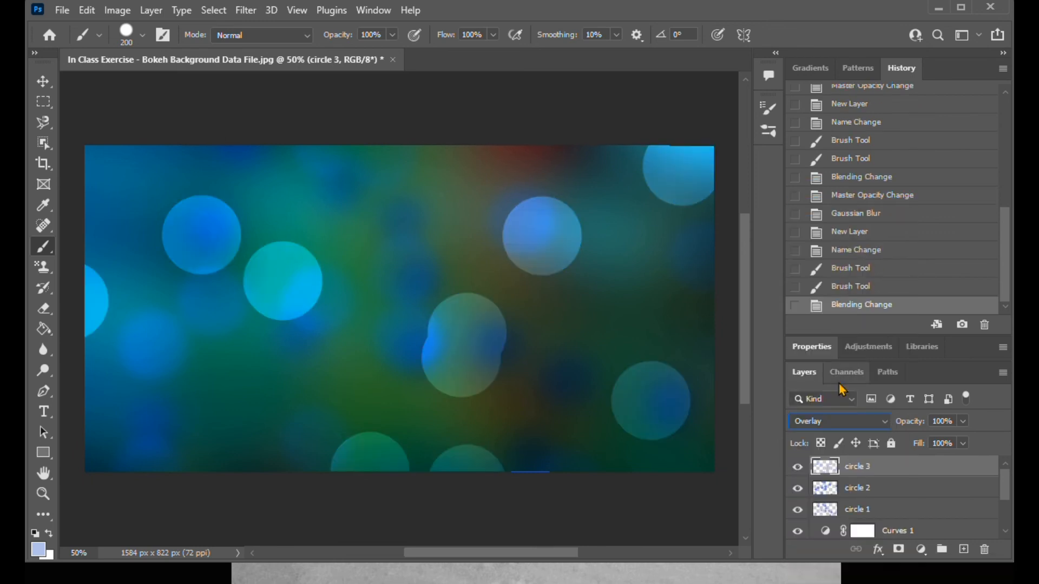
{"action": "left_click", "coordinate": [963, 422]}
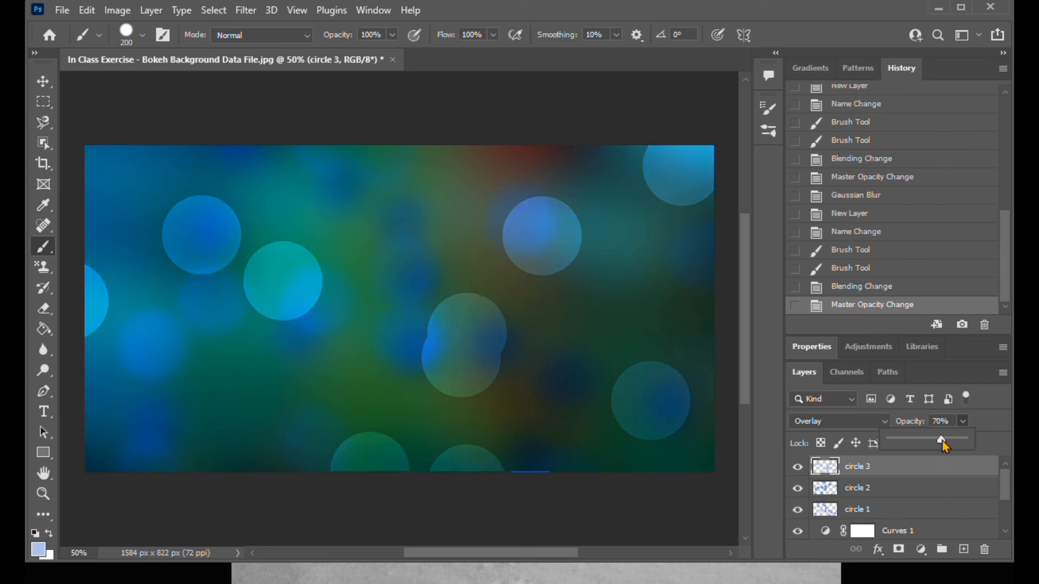
Apply a Gaussian Blur with a 10-pixel radius to the circle 3 layer
{"action": "left_click", "coordinate": [246, 10]}
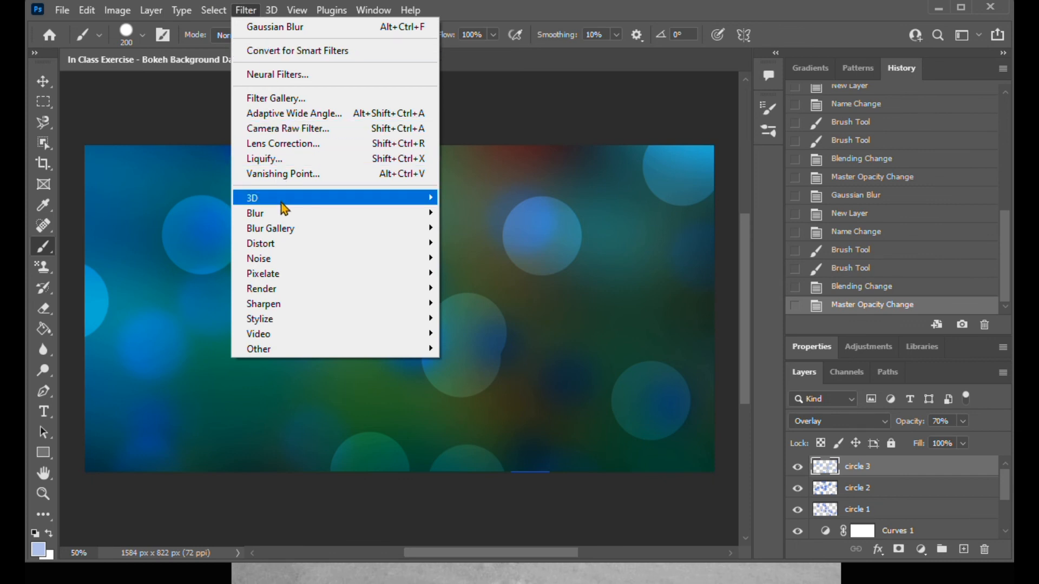
{"action": "mouse_move", "coordinate": [281, 213]}
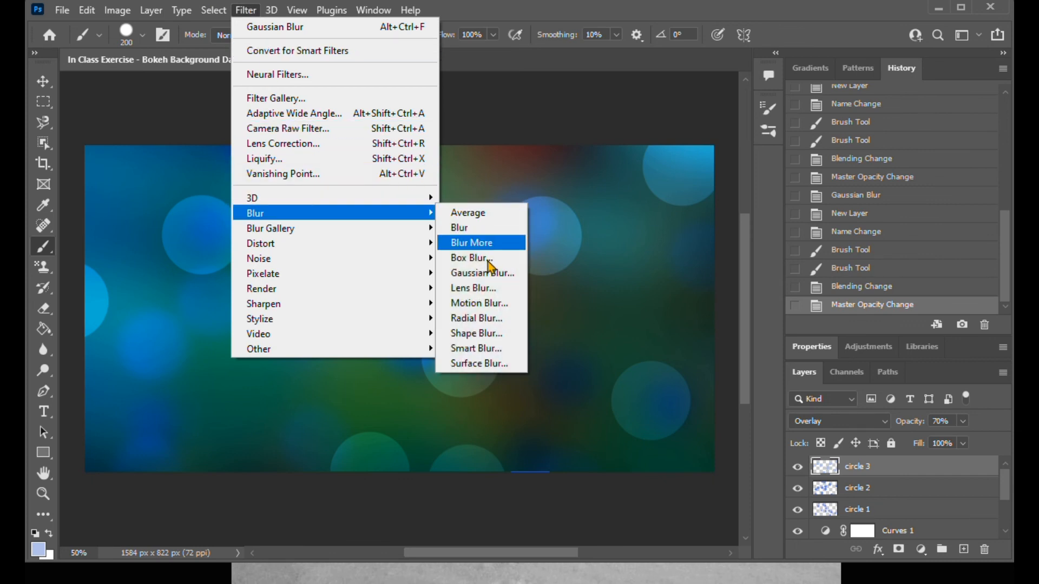
{"action": "left_click", "coordinate": [488, 273]}
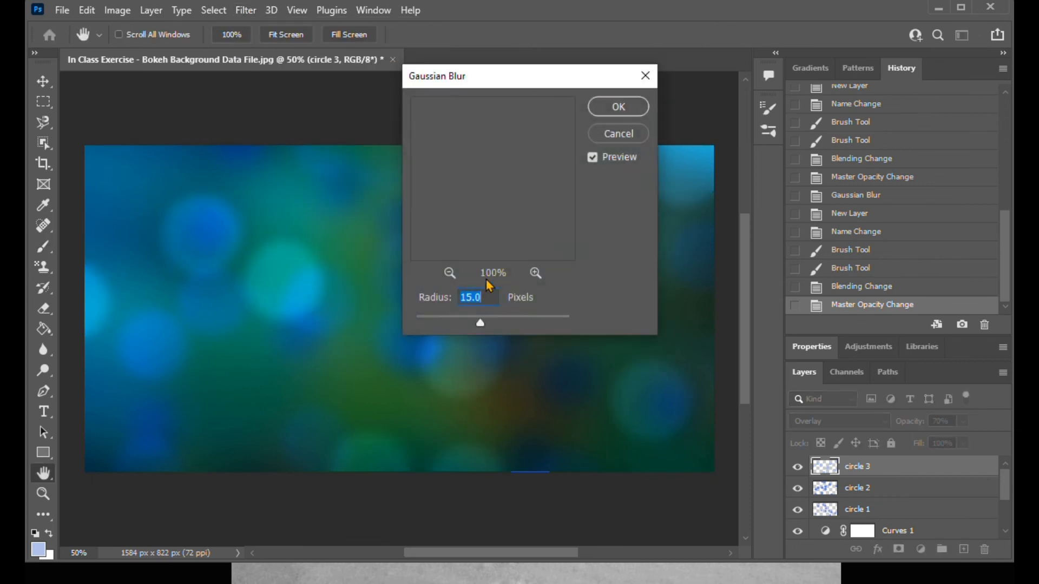
{"action": "left_click", "coordinate": [476, 297]}
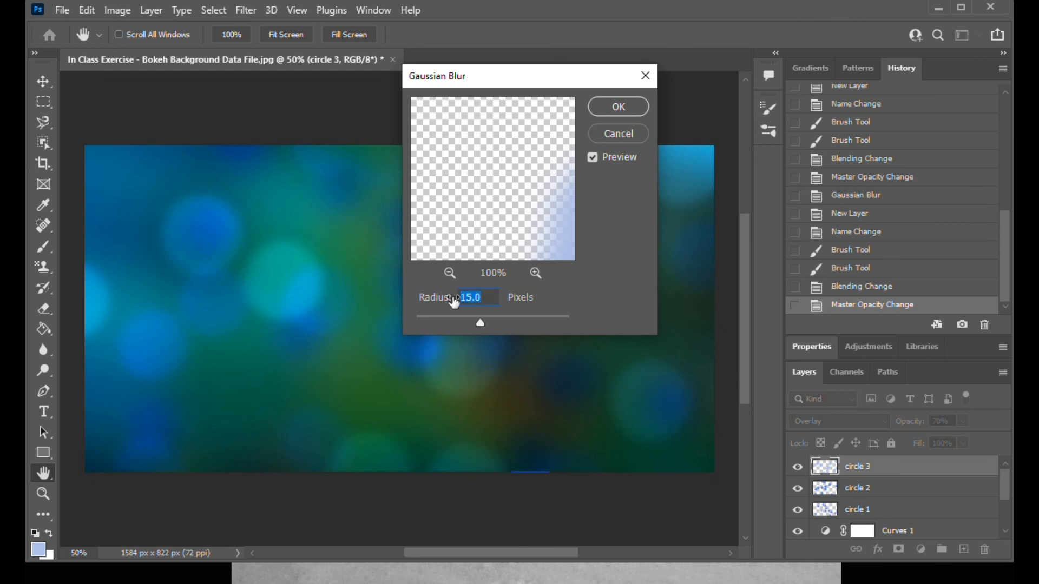
{"action": "type", "text": "10"}
{"action": "left_click", "coordinate": [612, 107]}
{"action": "key", "text": "b"}
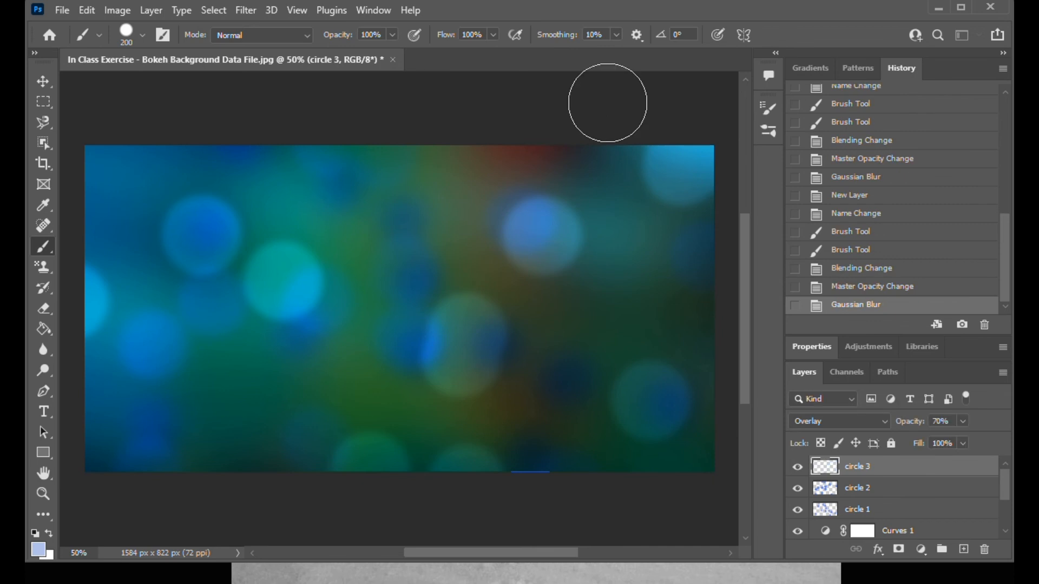
Add a new layer above circle 3 and name it circle 4
{"action": "left_click", "coordinate": [964, 550]}
{"action": "double_click", "coordinate": [869, 465]}
{"action": "type", "text": "cir"}
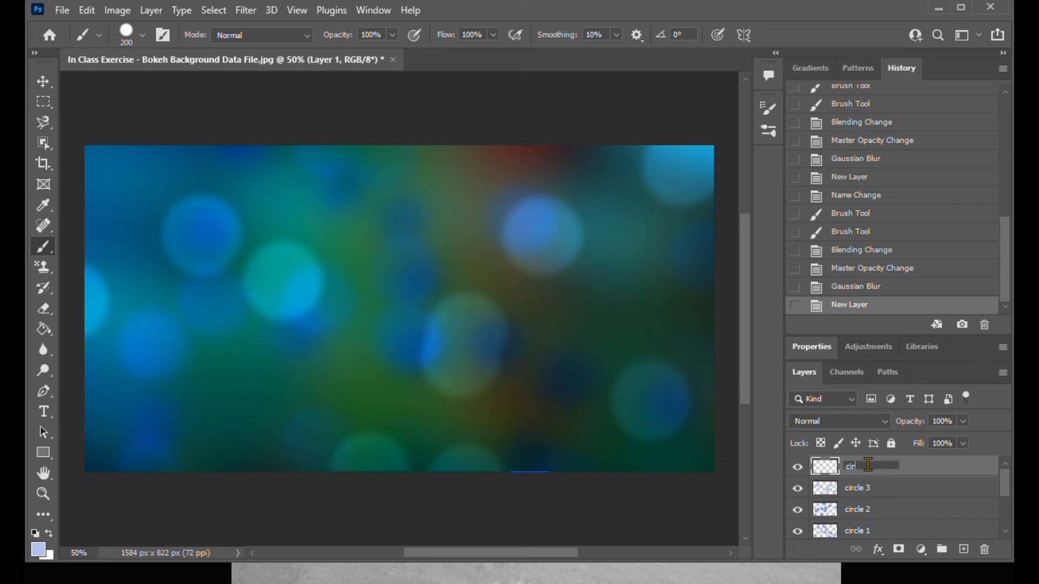
{"action": "type", "text": "cle 4"}
Enlarge the brush to 250 px for the circle 4 layer
{"action": "left_click", "coordinate": [143, 36]}
{"action": "left_click", "coordinate": [143, 35]}
{"action": "left_click", "coordinate": [209, 66]}
{"action": "type", "text": "250"}
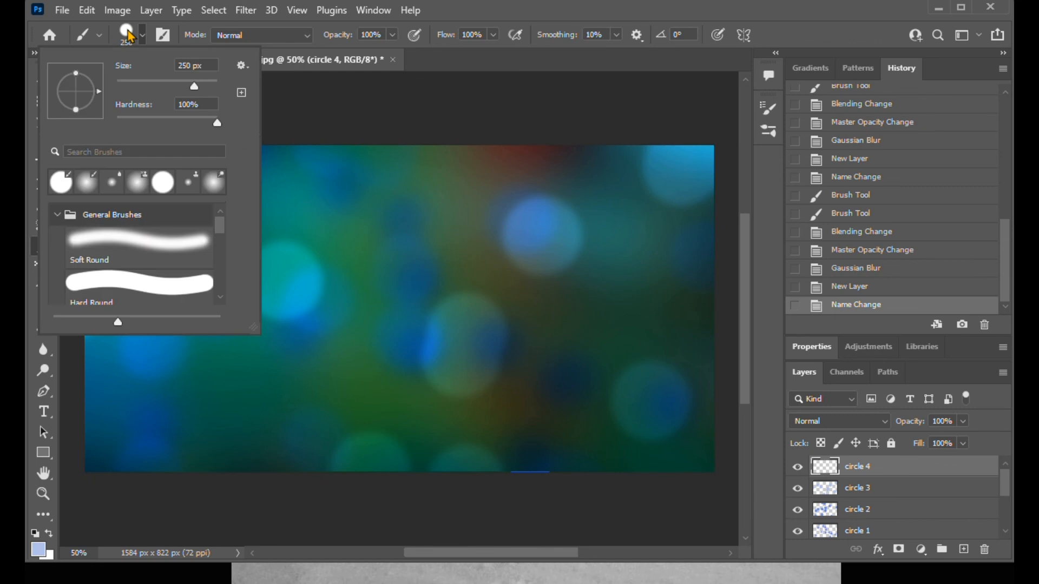
{"action": "left_click", "coordinate": [129, 35]}
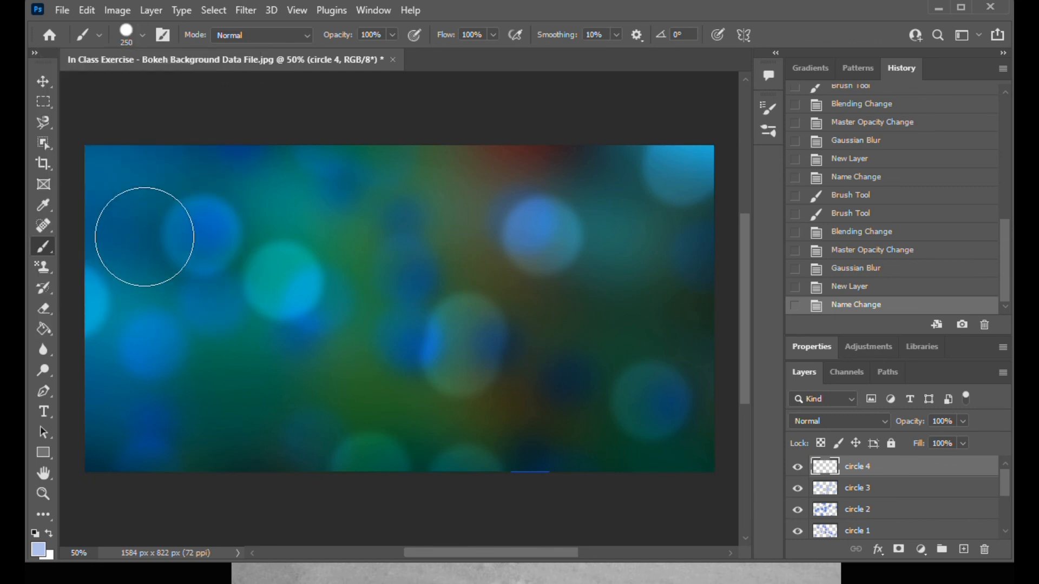
Paint six large pale blue circles on the circle 4 layer, some overlapping or cut off by the image edges
{"action": "left_click", "coordinate": [297, 472]}
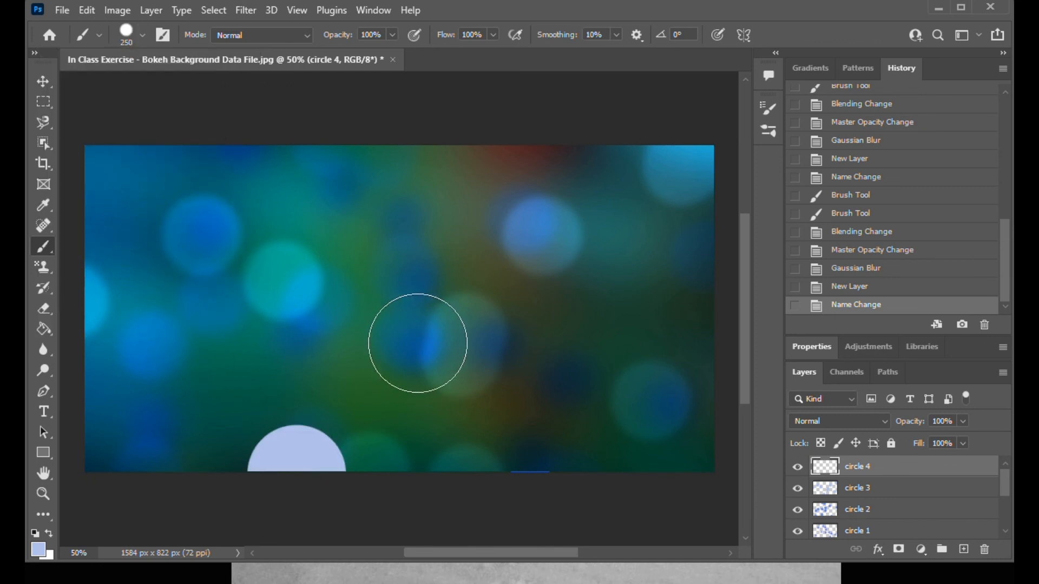
{"action": "left_click", "coordinate": [568, 175]}
{"action": "left_click", "coordinate": [691, 457]}
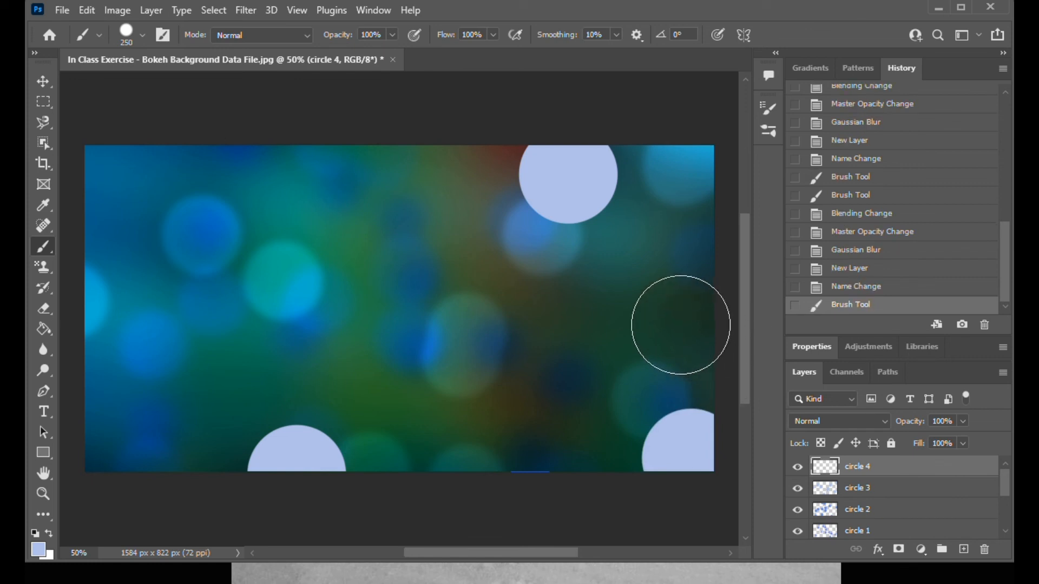
{"action": "left_click", "coordinate": [290, 237]}
{"action": "left_click", "coordinate": [299, 345]}
{"action": "left_click", "coordinate": [563, 224]}
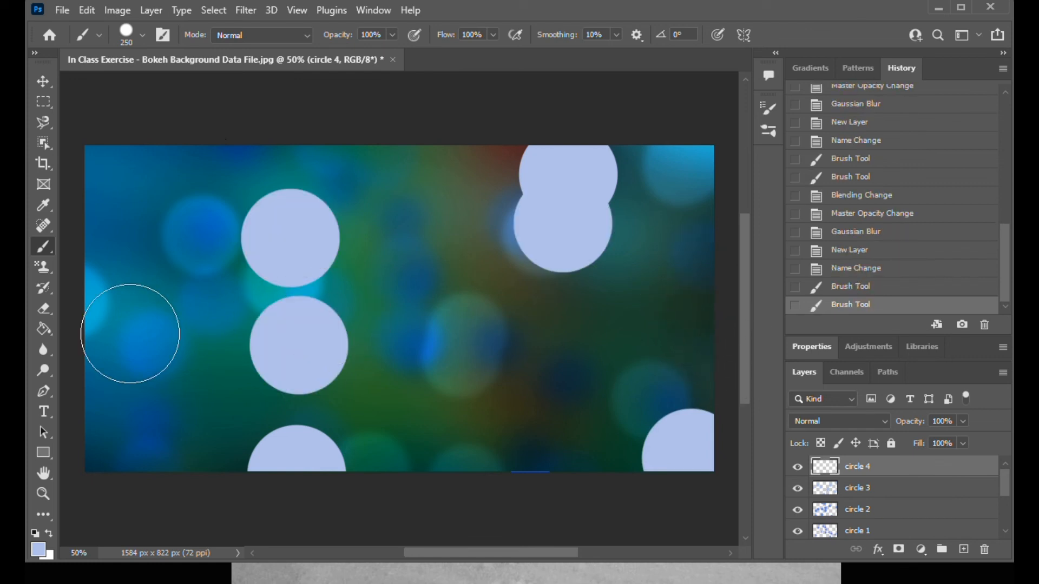
Set the circle 4 layer's blend mode to Overlay and its opacity to 80%
{"action": "left_click", "coordinate": [875, 421]}
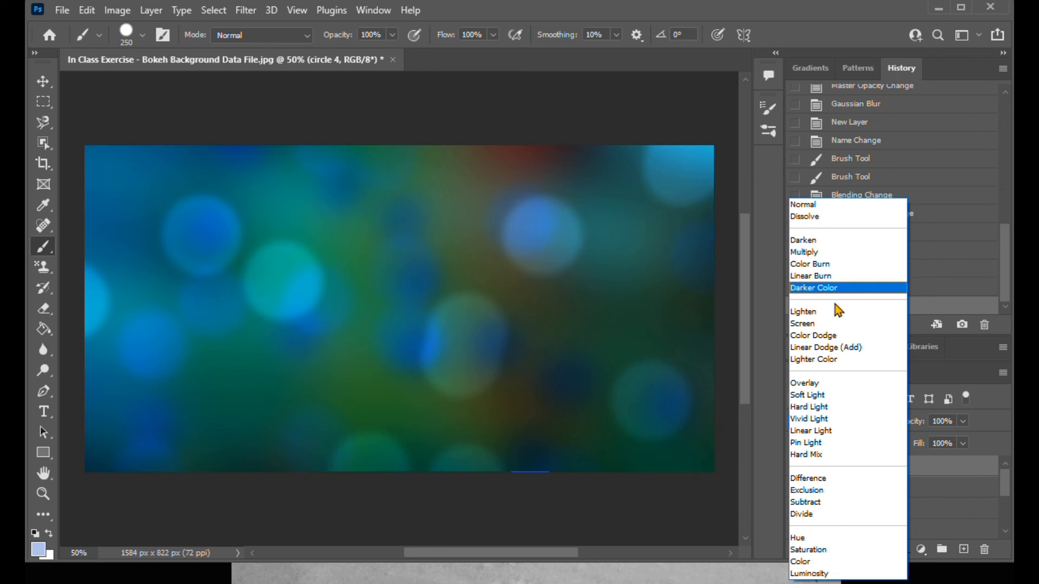
{"action": "left_click", "coordinate": [834, 384]}
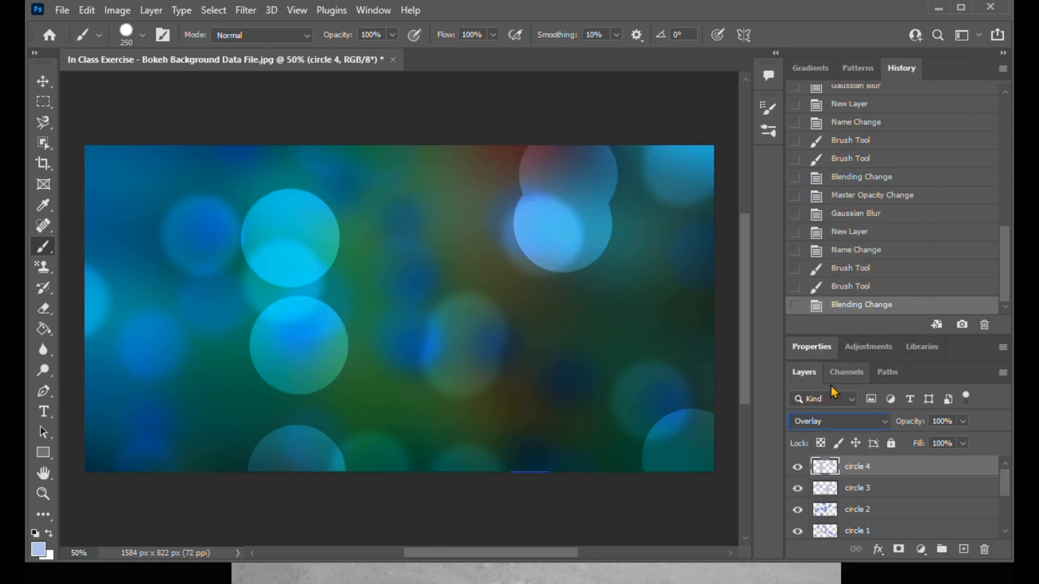
{"action": "left_click", "coordinate": [965, 422]}
{"action": "left_click_drag", "start_coordinate": [963, 440], "coordinate": [950, 442]}
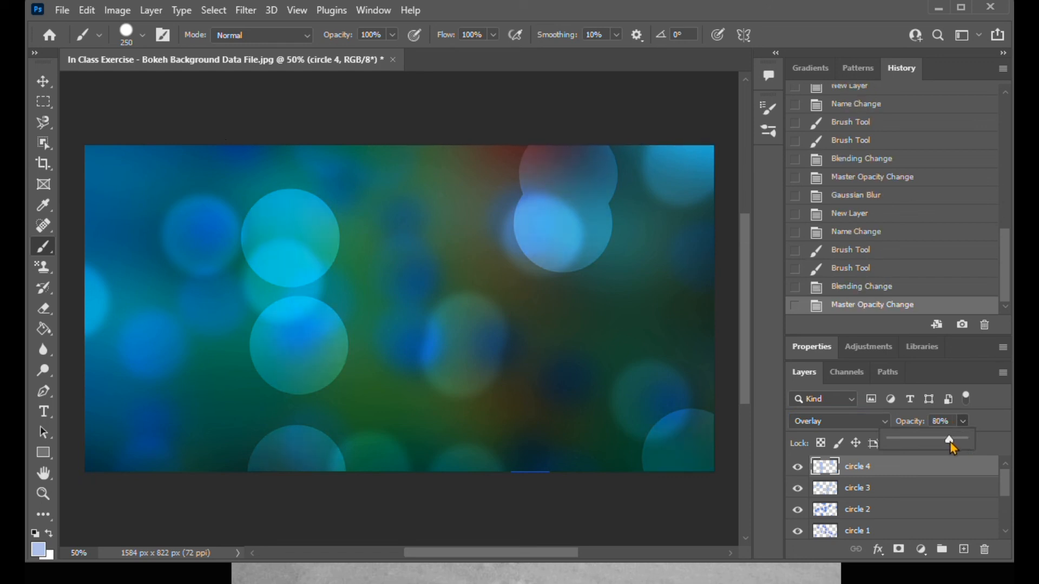
Apply a Gaussian Blur with a 5-pixel radius to the circle 4 layer
{"action": "left_click", "coordinate": [257, 13]}
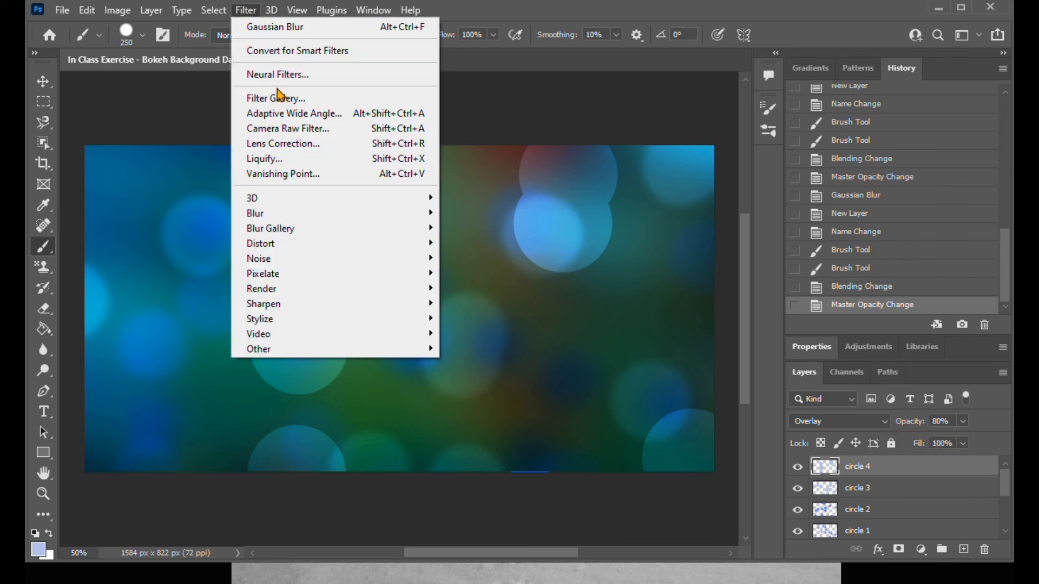
{"action": "mouse_move", "coordinate": [294, 214]}
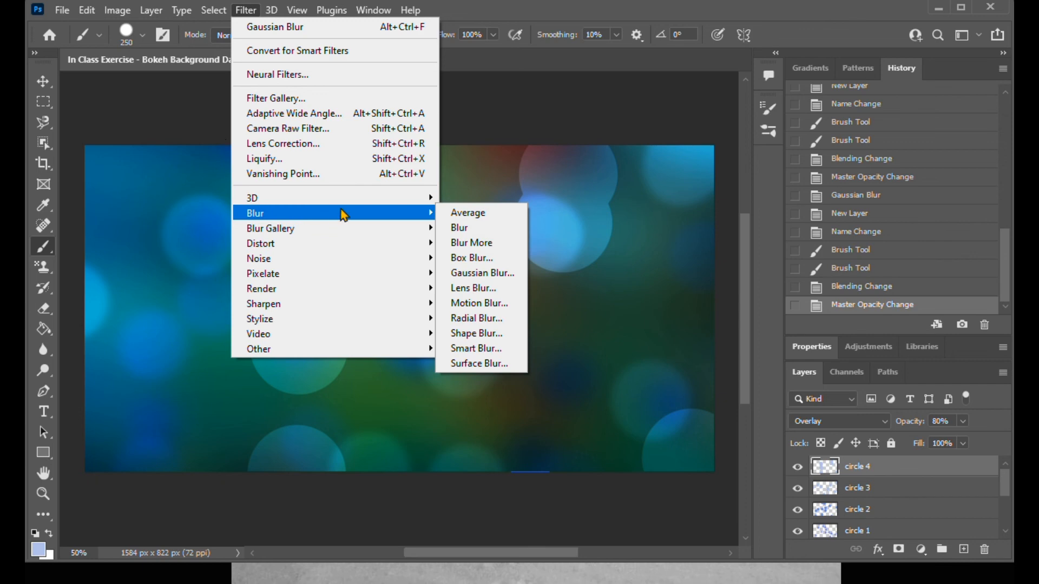
{"action": "left_click", "coordinate": [499, 273]}
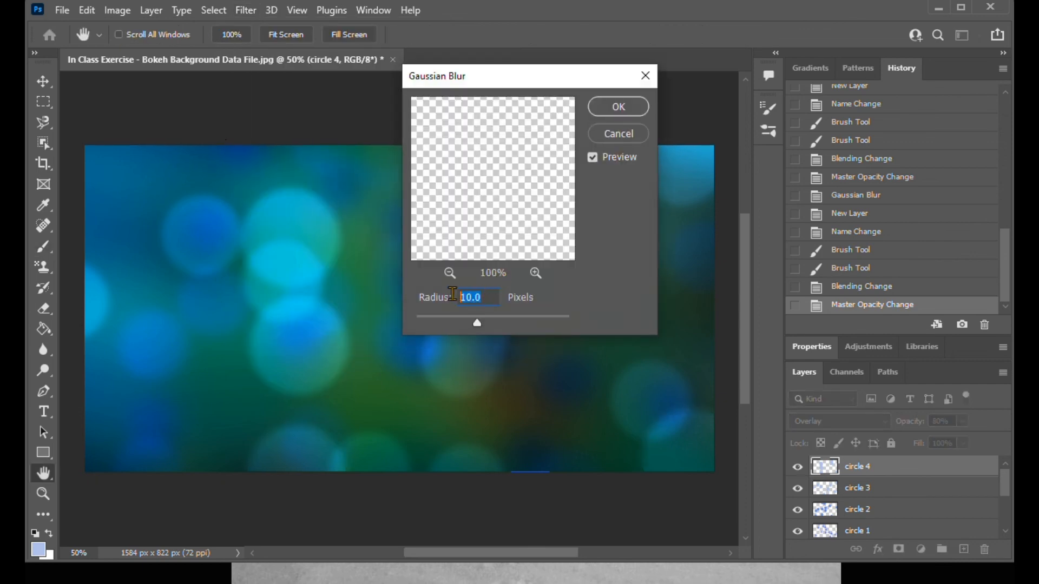
{"action": "type", "text": "5"}
{"action": "left_click", "coordinate": [609, 108]}
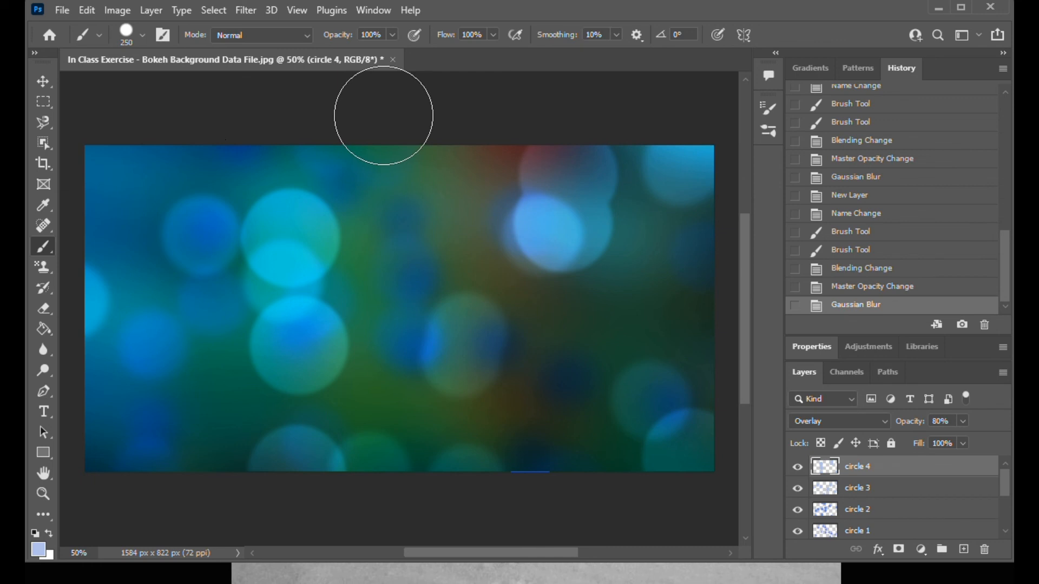
Reset the Brush tool to its default settings
{"action": "right_click", "coordinate": [85, 36]}
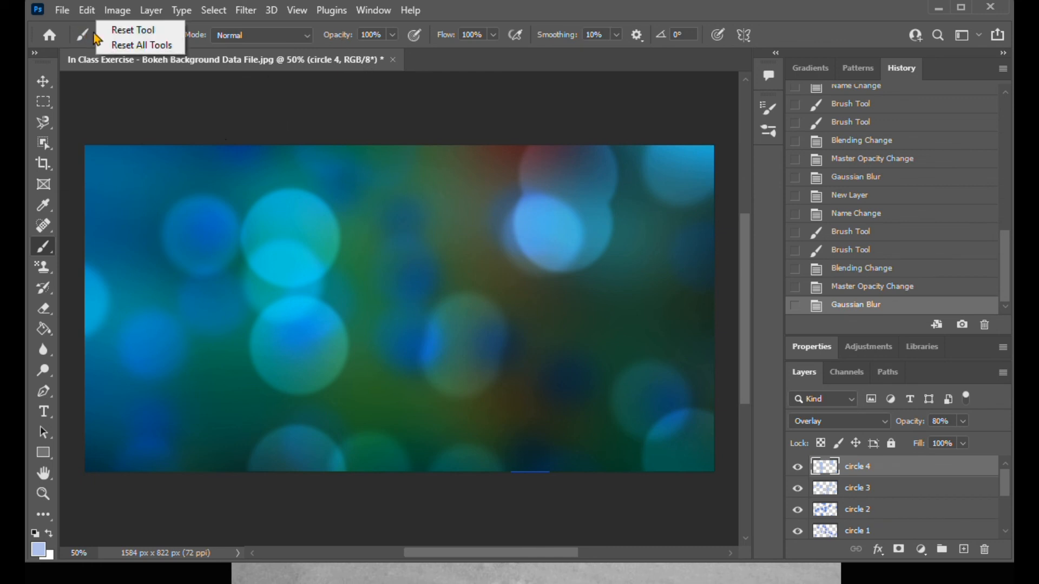
{"action": "left_click", "coordinate": [111, 30]}
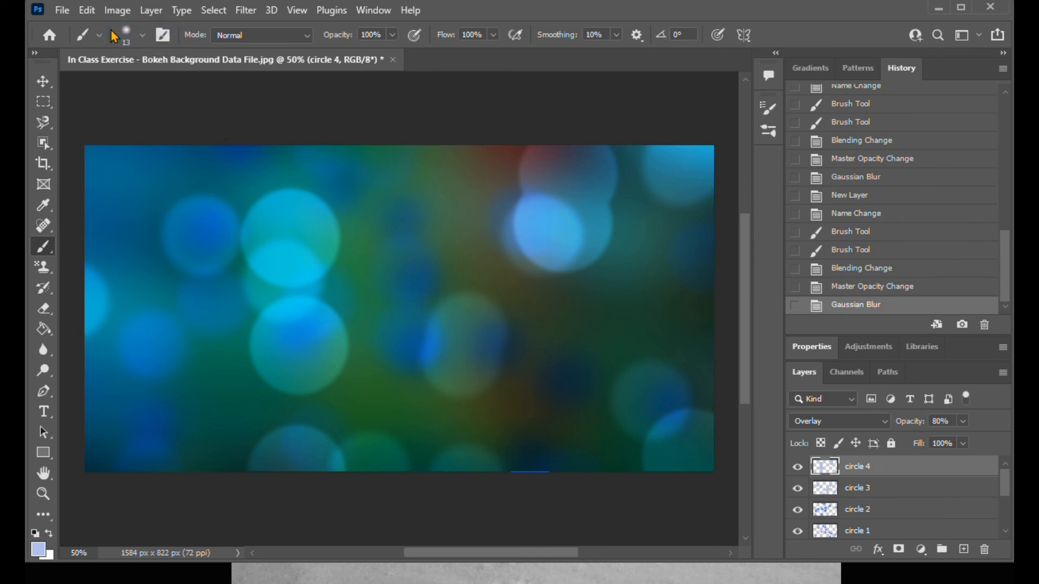
Set up an Export As of the bokeh background with JPG as the file format
{"action": "left_click", "coordinate": [63, 12]}
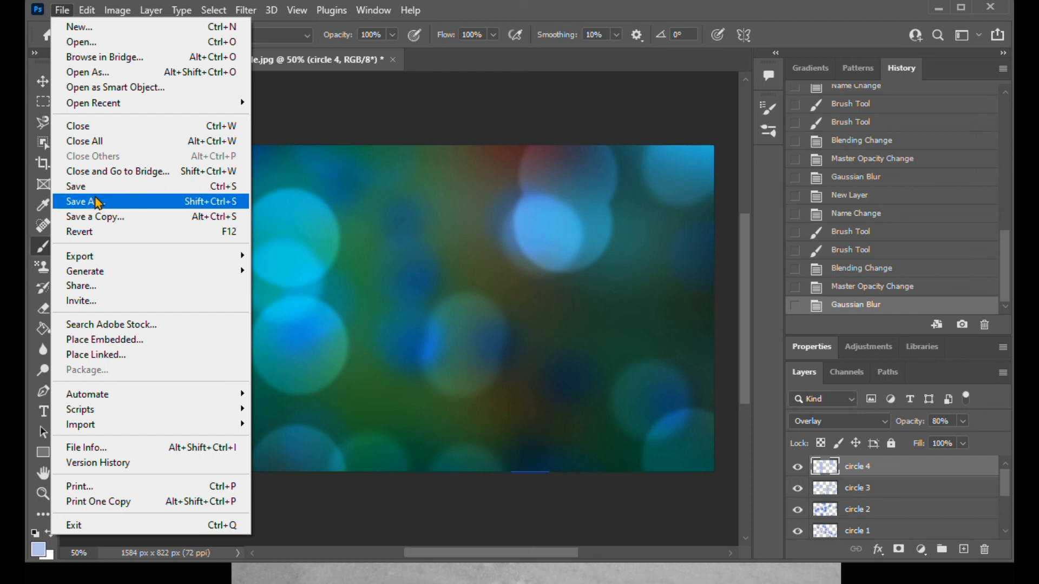
{"action": "mouse_move", "coordinate": [100, 260]}
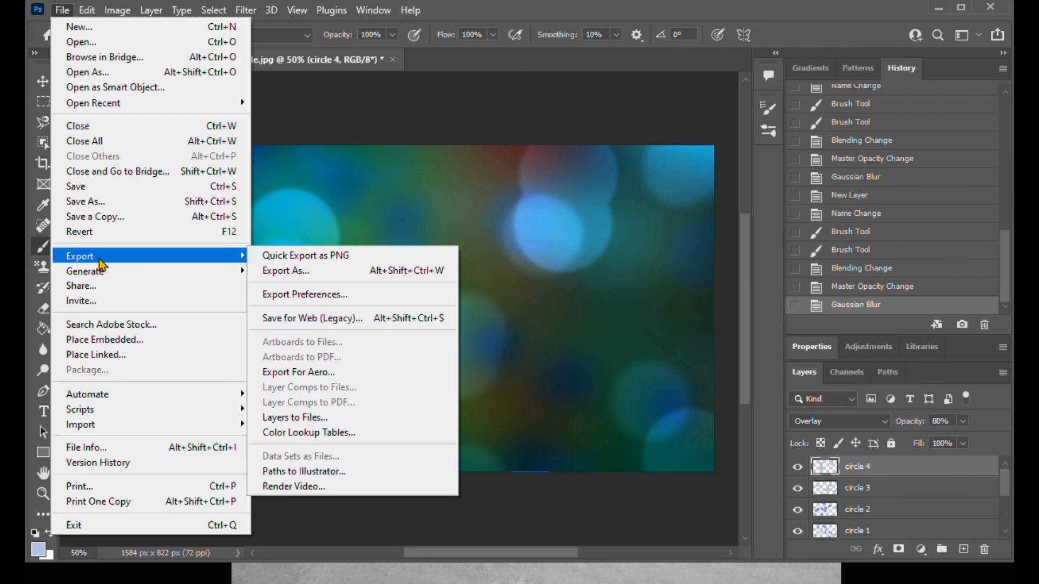
{"action": "left_click", "coordinate": [291, 273]}
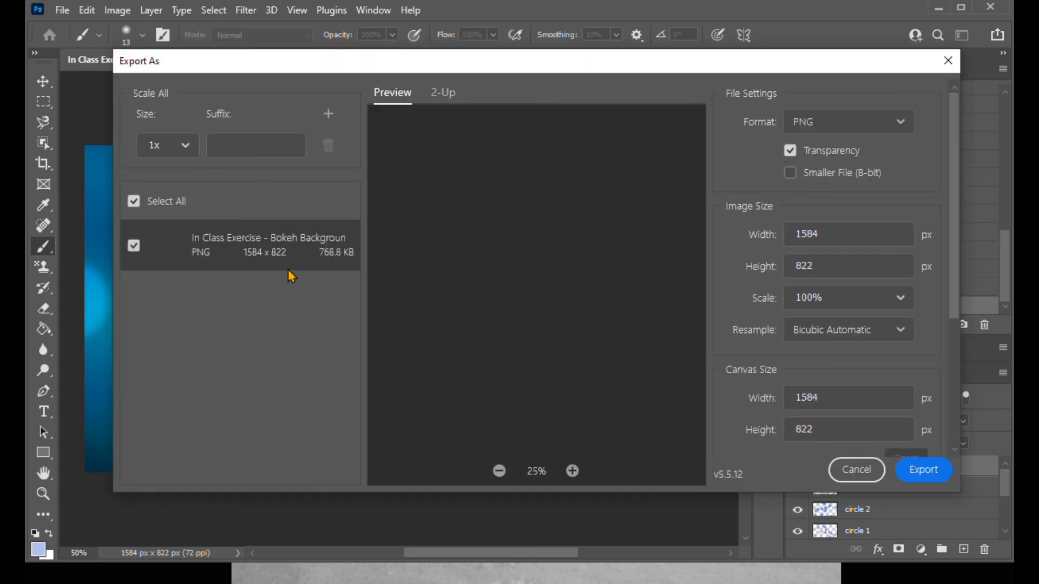
{"action": "left_click", "coordinate": [902, 124]}
{"action": "left_click", "coordinate": [840, 179]}
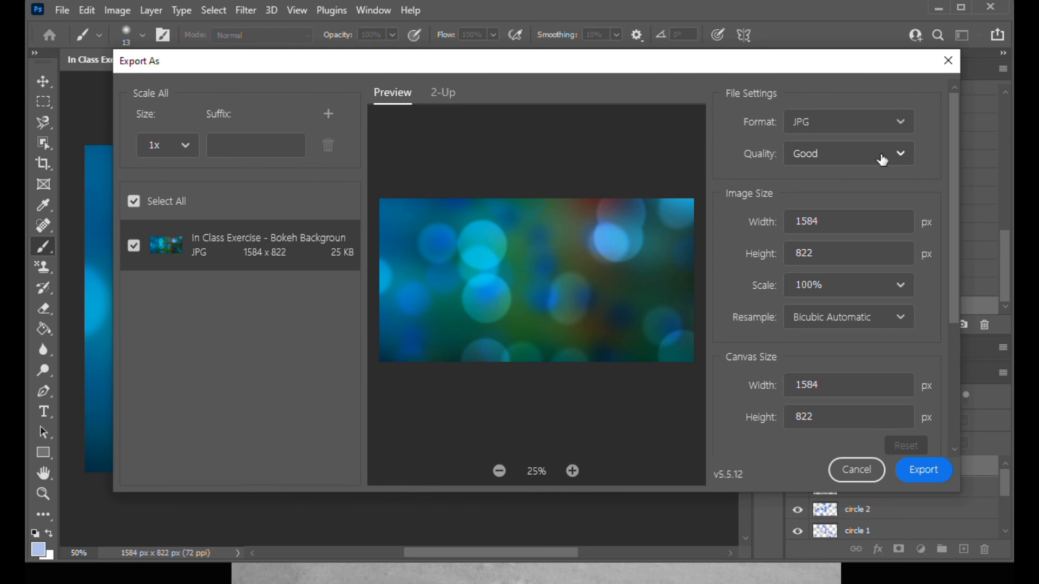